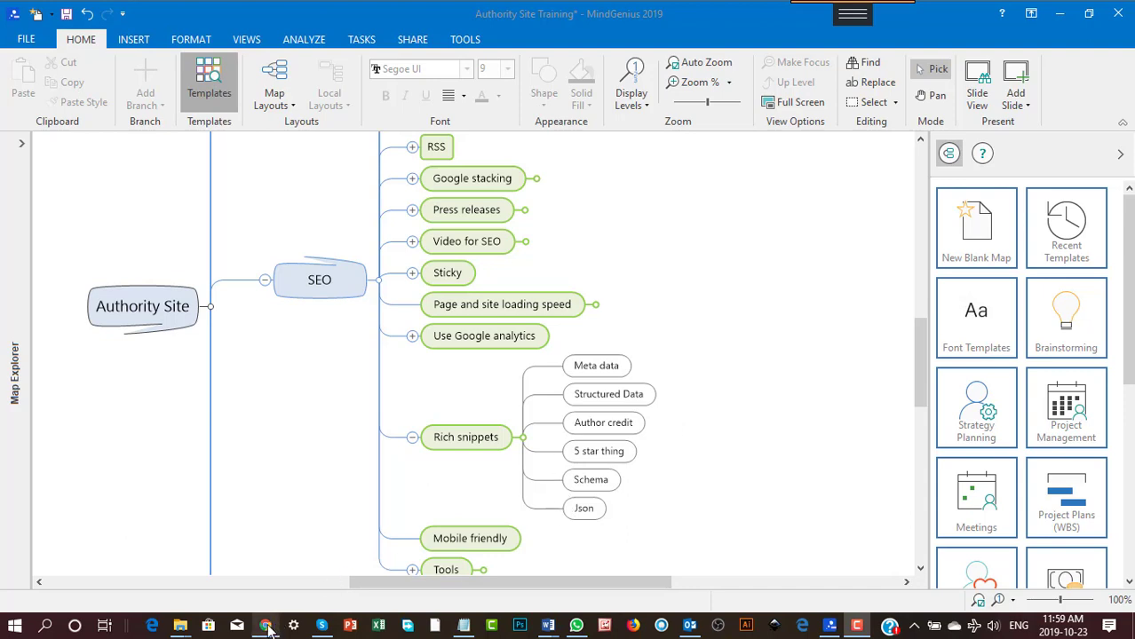
Step: Switch to Chrome and look over the Anderson Gift Store WordPress dashboard and its list of installed plugin entries
mouse_move(266, 625)
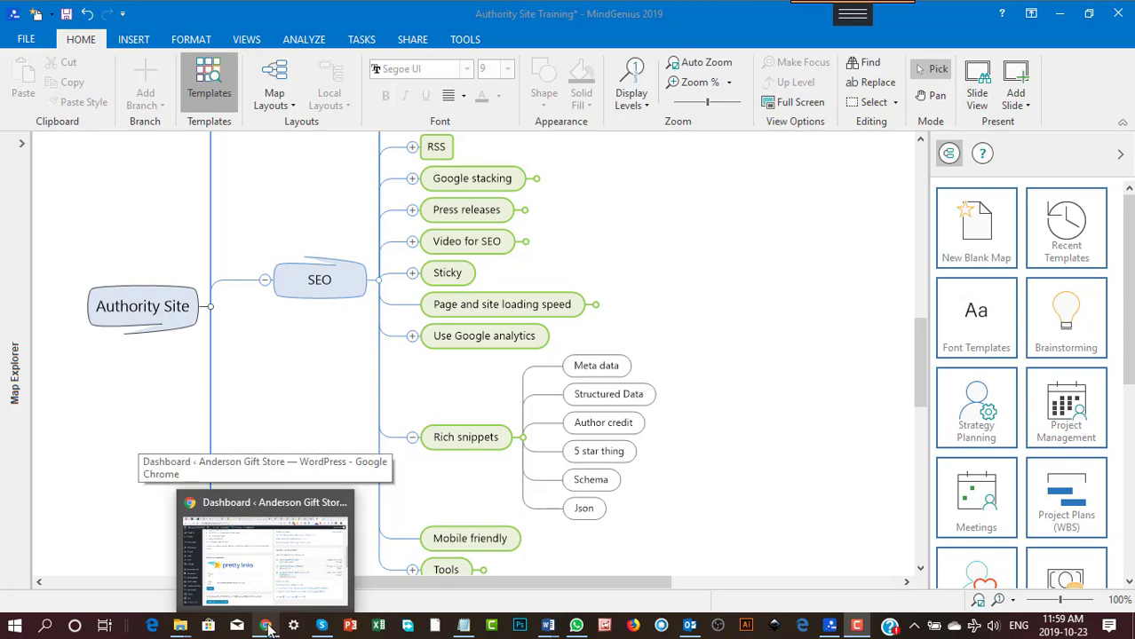
left_click(266, 626)
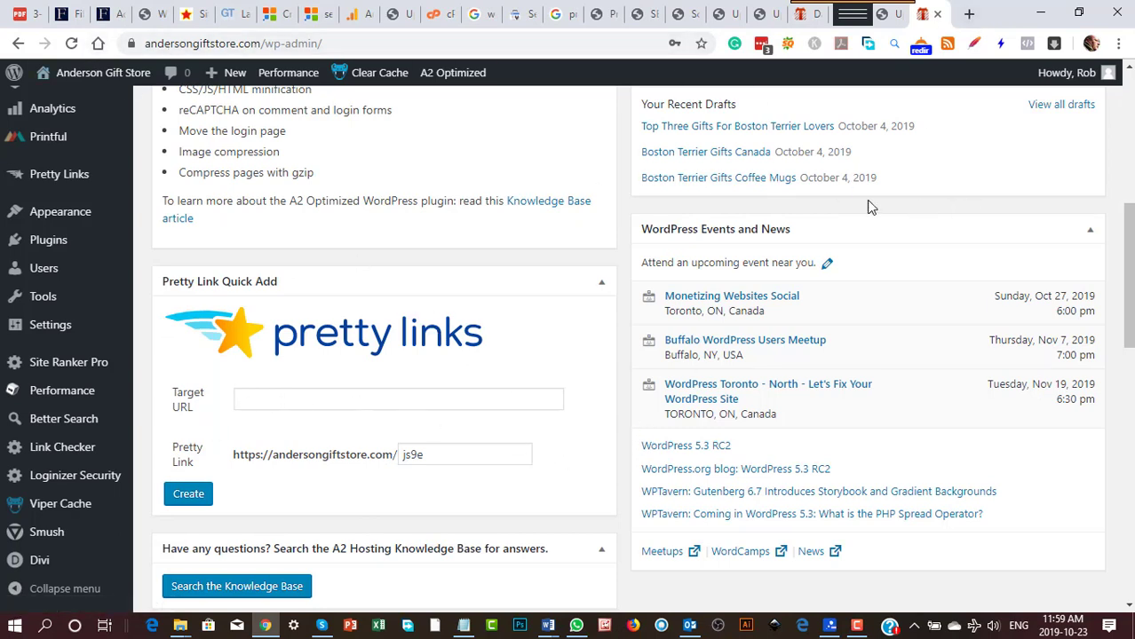
scroll(793, 232, "down", 10)
scroll(795, 242, "up", 15)
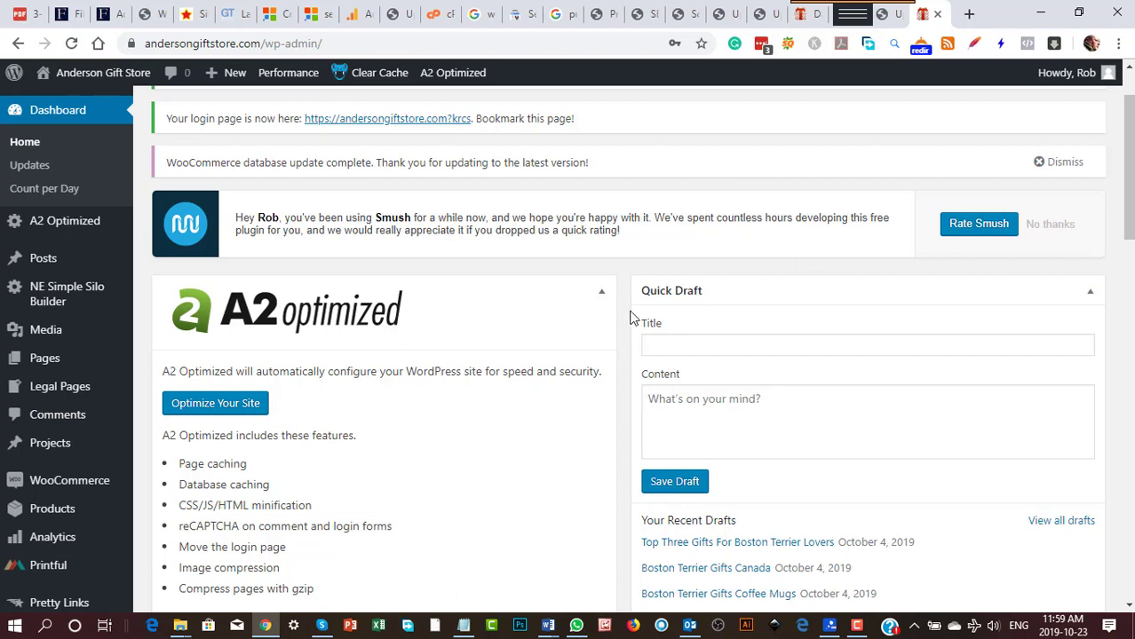
scroll(86, 567, "down", 5)
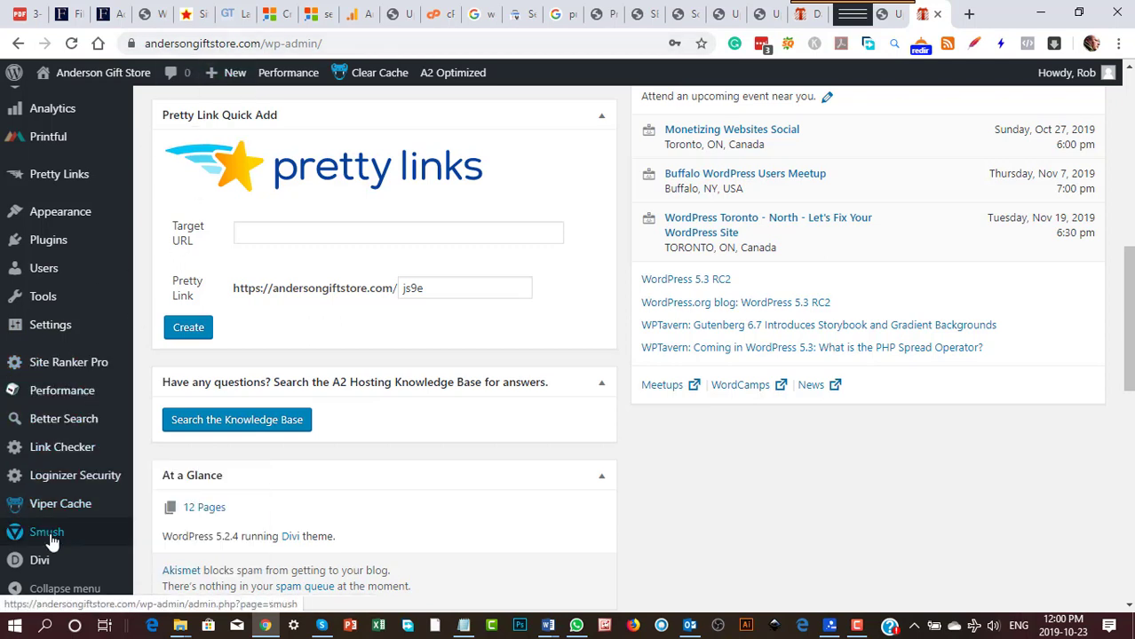
mouse_move(69, 559)
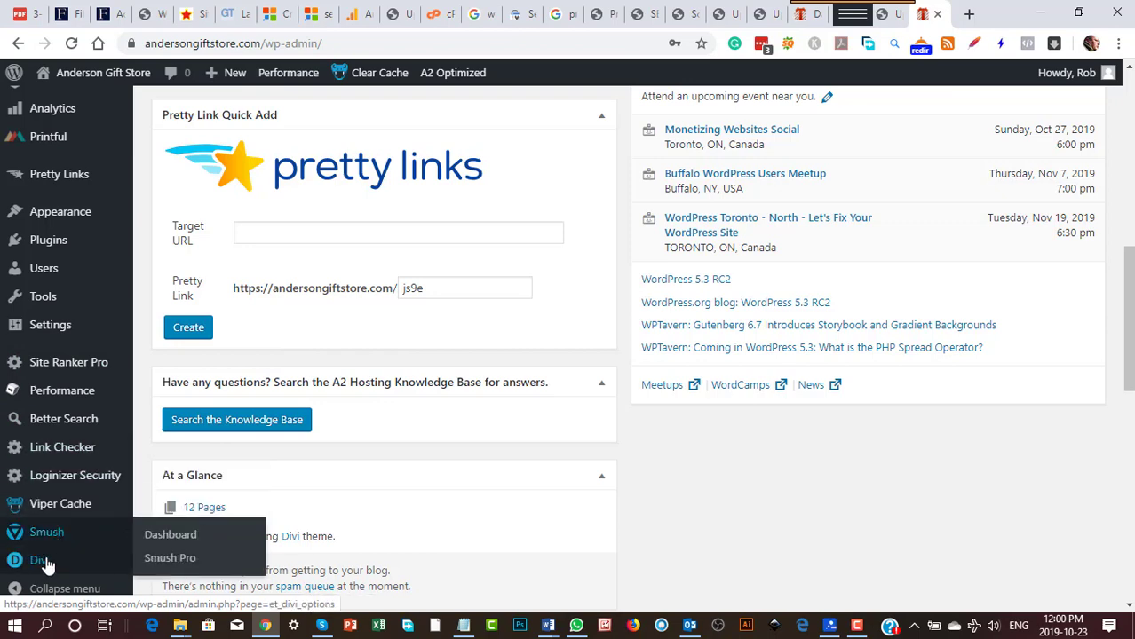
scroll(32, 331, "up", 4)
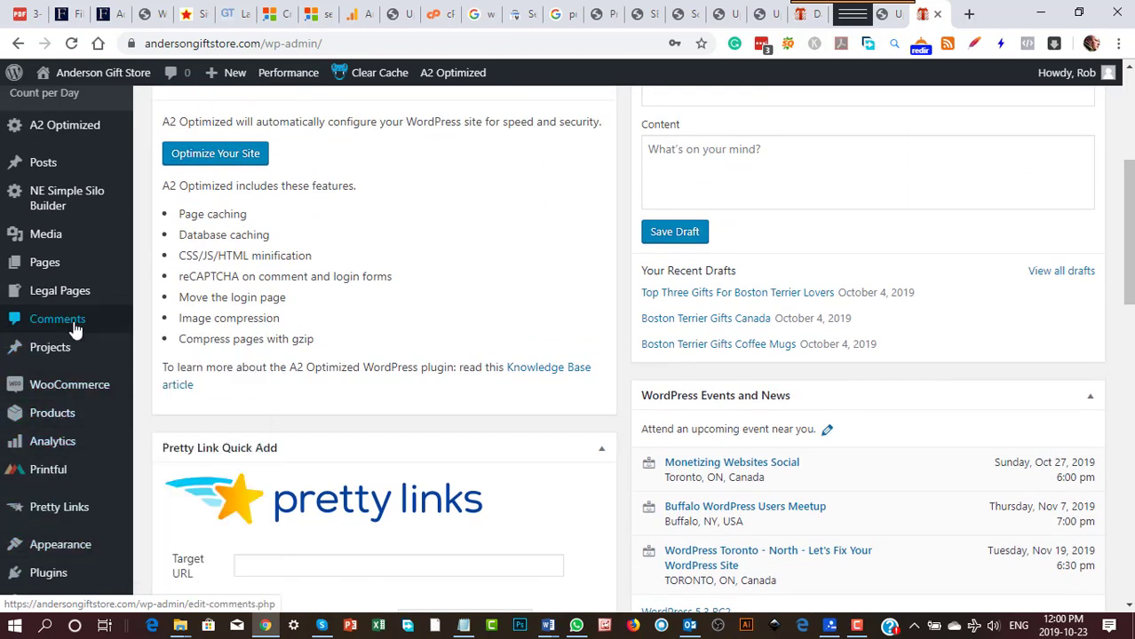
scroll(76, 330, "up", 4)
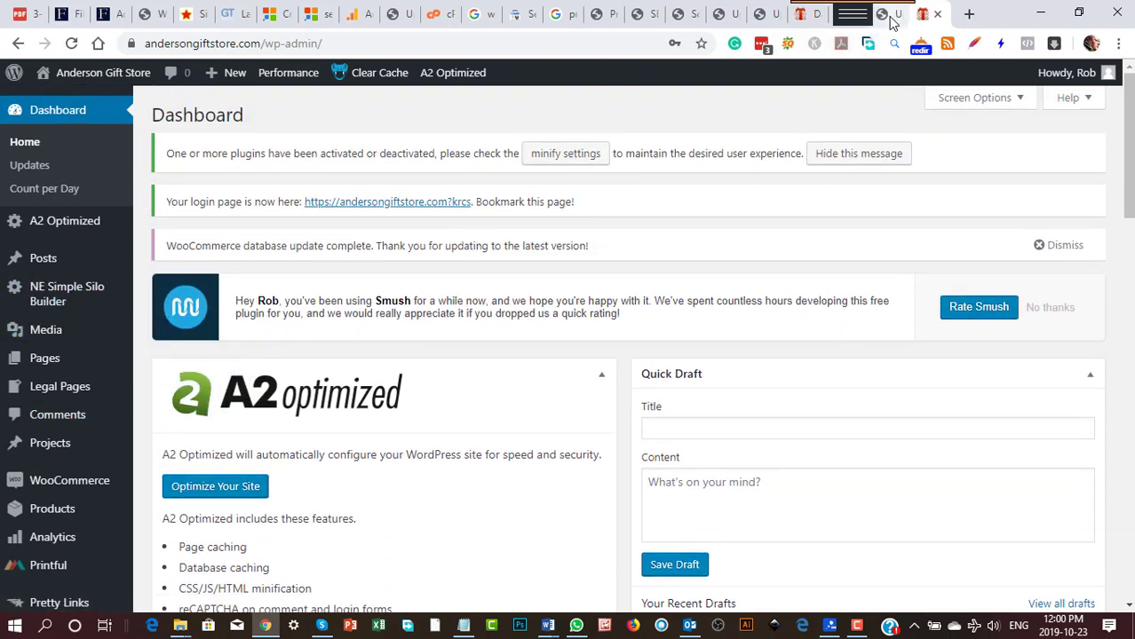
Step: On the hostingvshosting.com WordPress site, open the Essential settings of the SSO (WPSSO Core) plugin
left_click(891, 20)
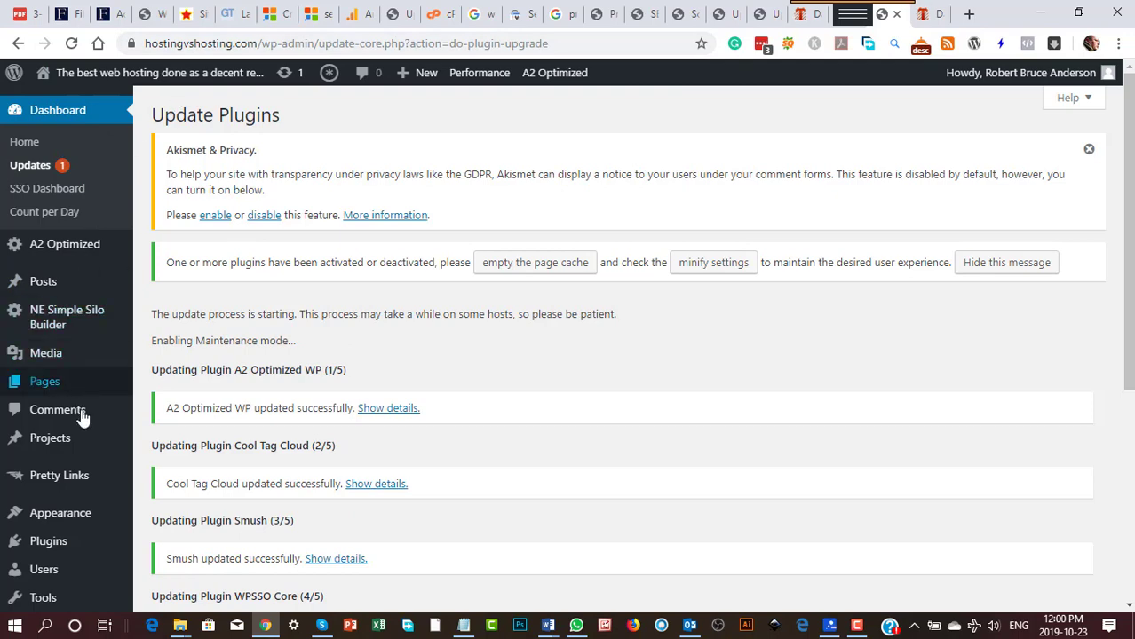
scroll(89, 492, "down", 1)
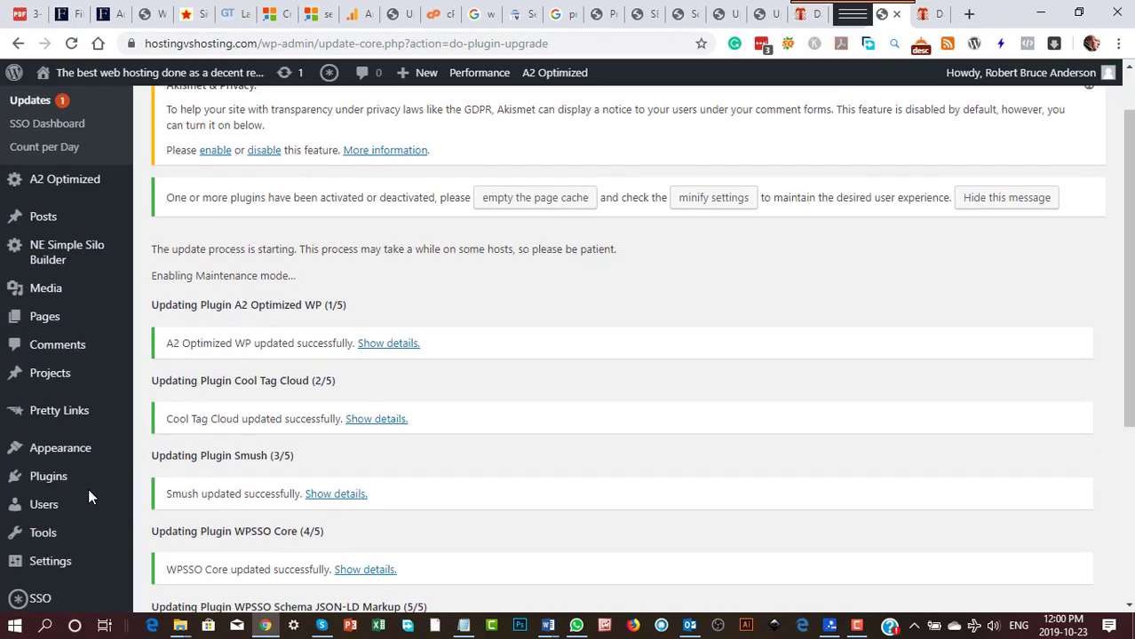
scroll(88, 495, "down", 3)
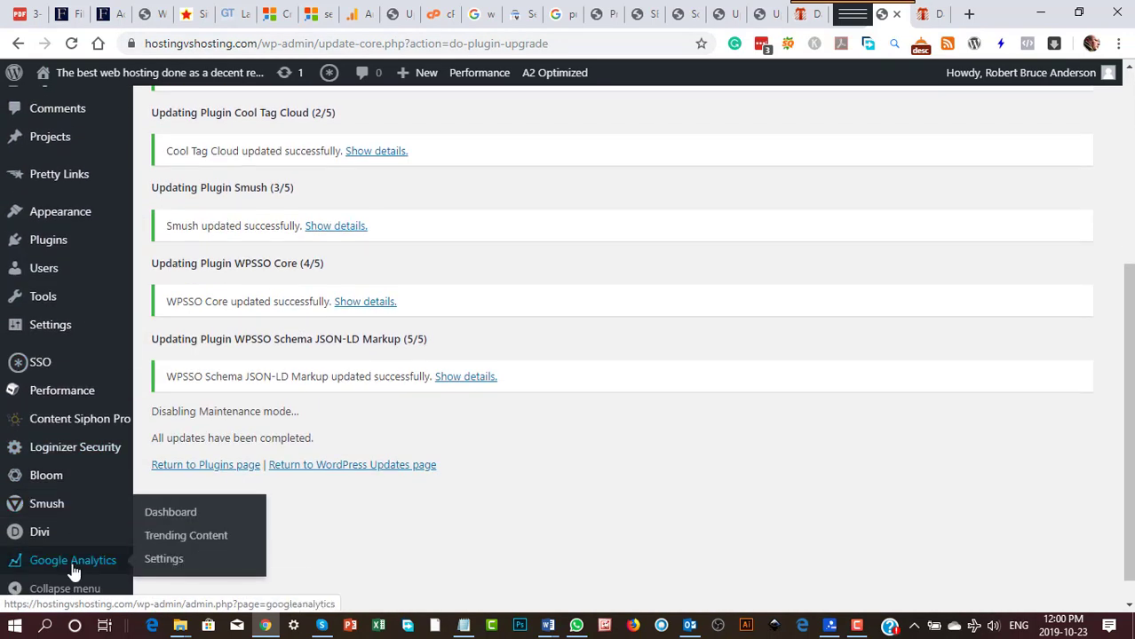
mouse_move(41, 364)
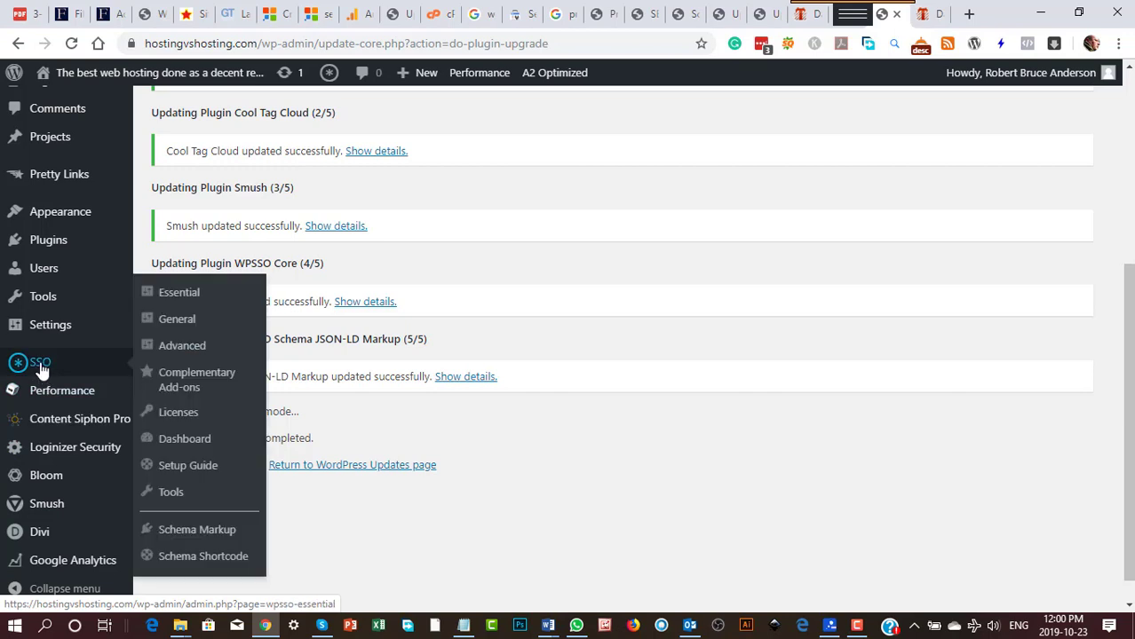
left_click(41, 367)
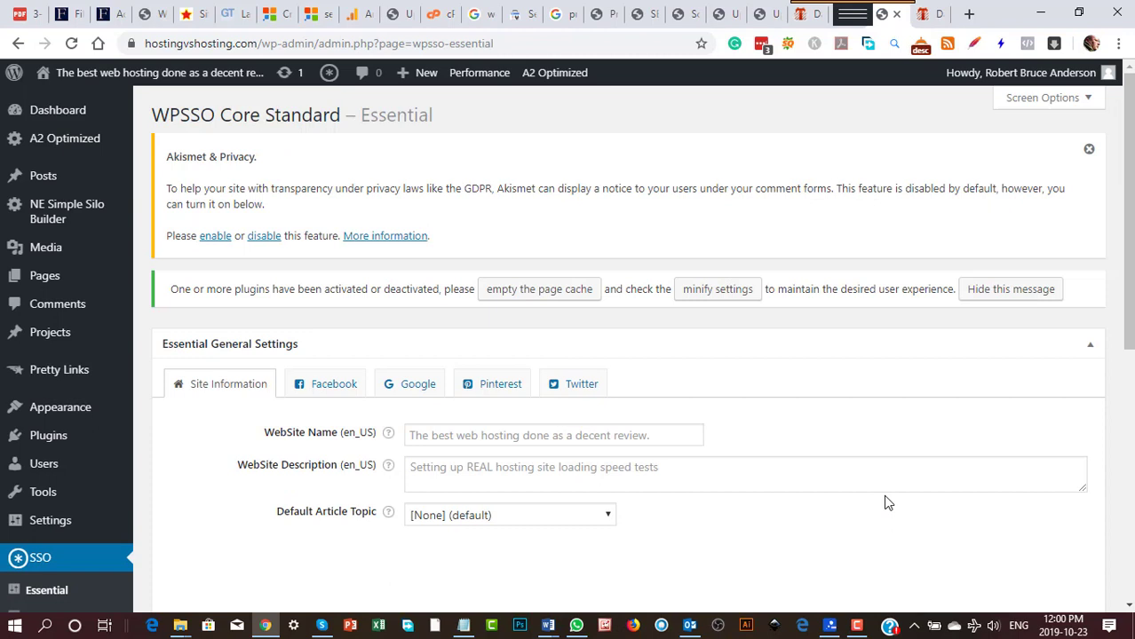
left_click(795, 478)
Step: Glance at the mind map in MindGenius, then open the Anderson Gift Store post "Top Three Gifts For Boston Terrier Lovers" for editing in Chrome
left_click(831, 625)
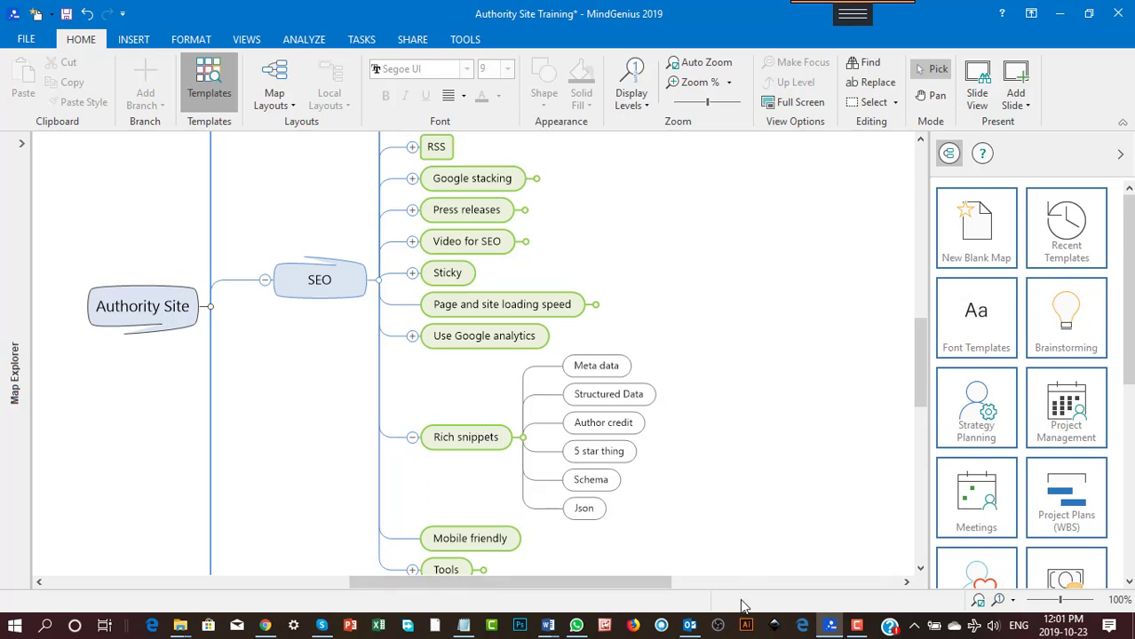
left_click(264, 626)
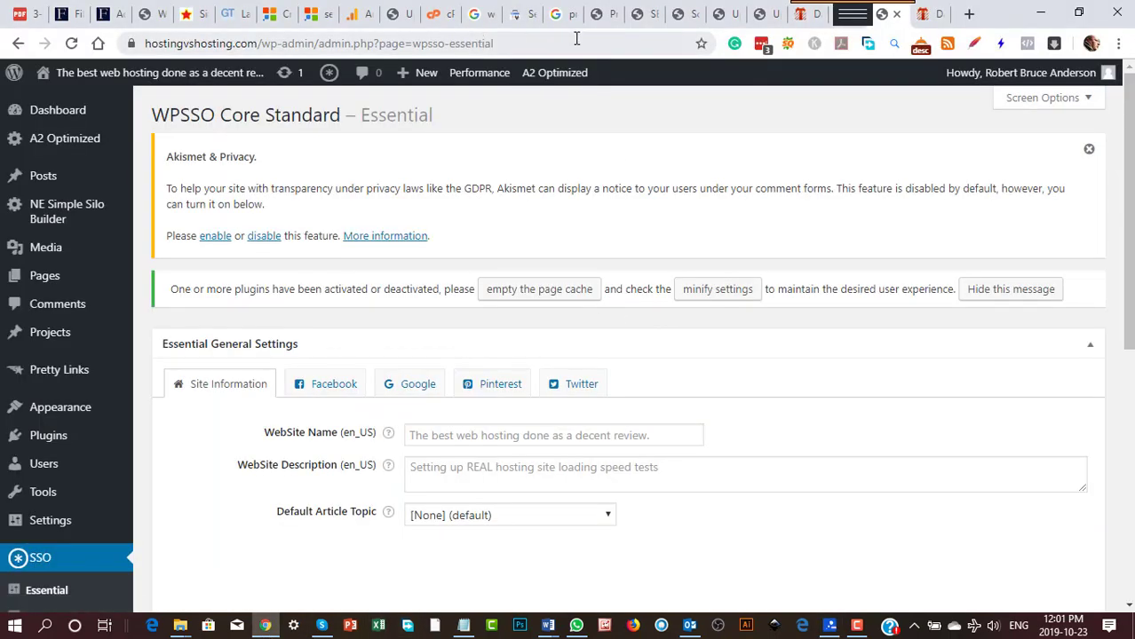
left_click(932, 24)
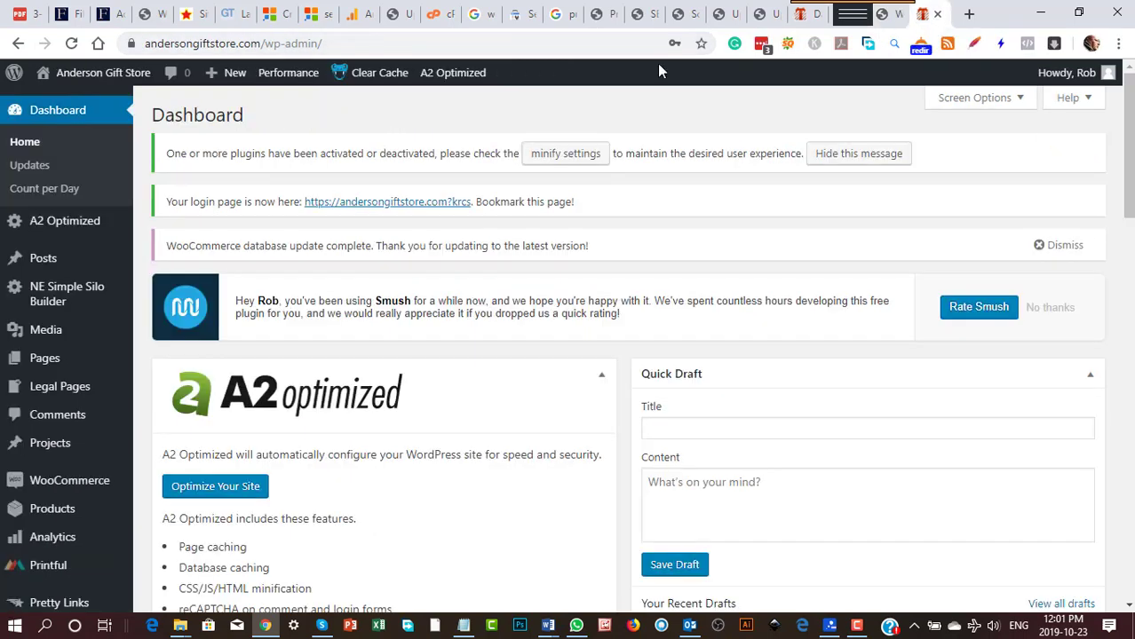
mouse_move(111, 264)
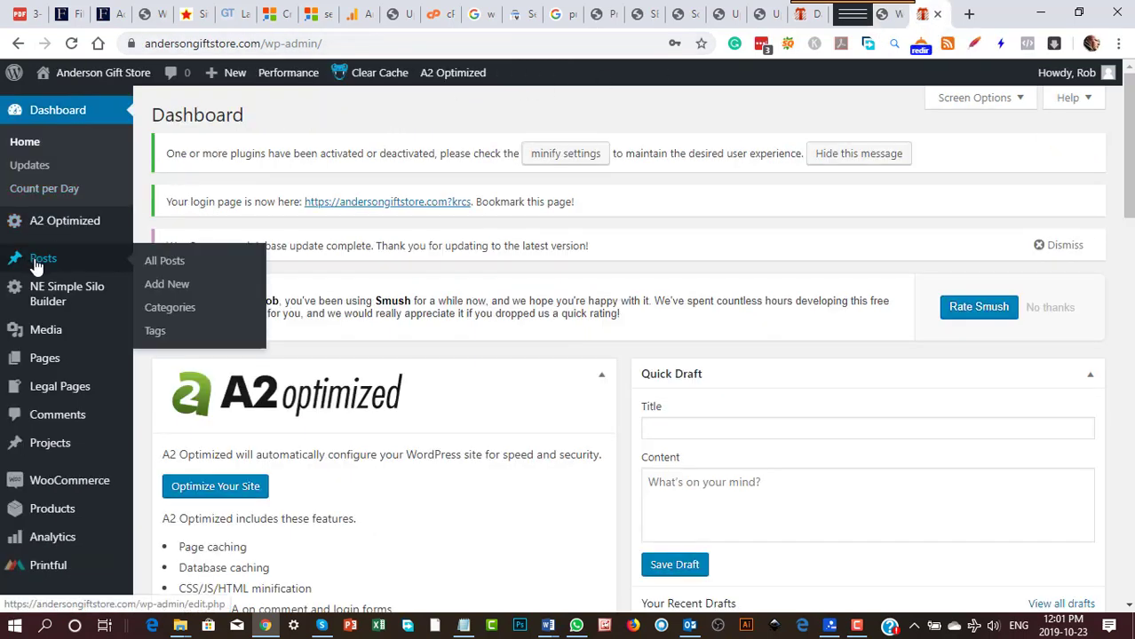
left_click(170, 267)
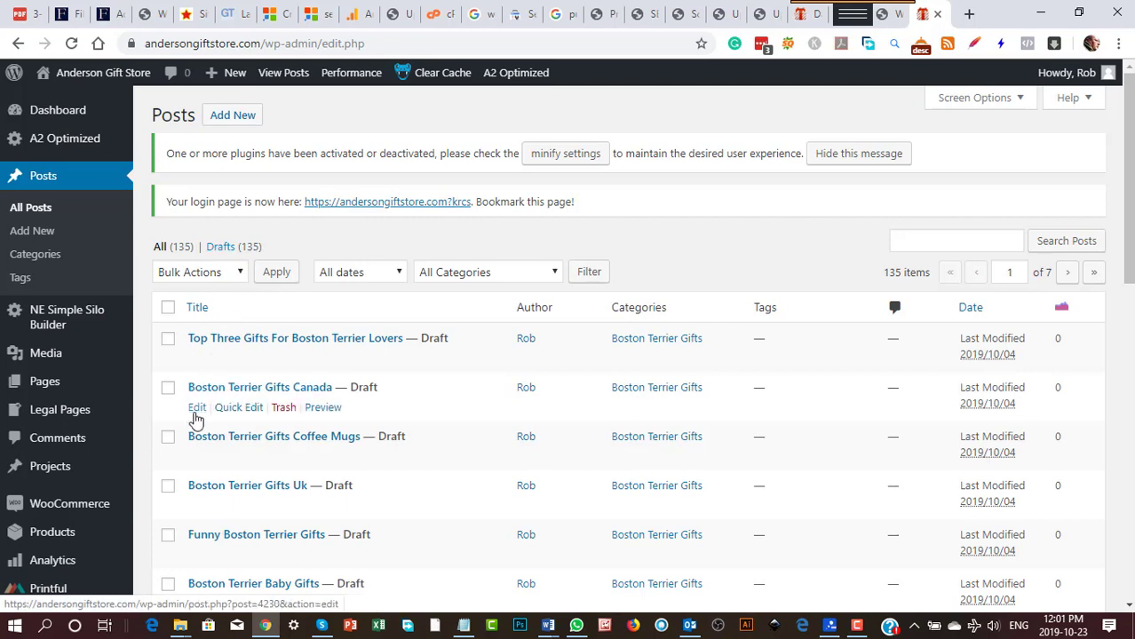
left_click(197, 358)
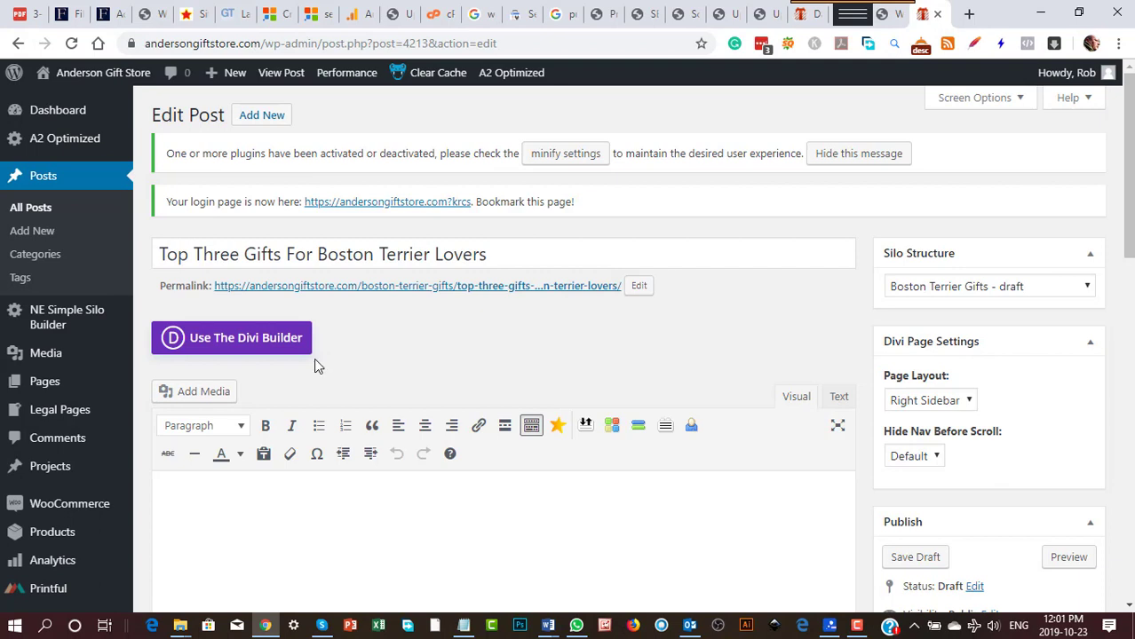
Step: Examine the post's title and the title, description and keywords in its NE Simple Silo Builder meta area
left_click_drag(498, 255, 157, 255)
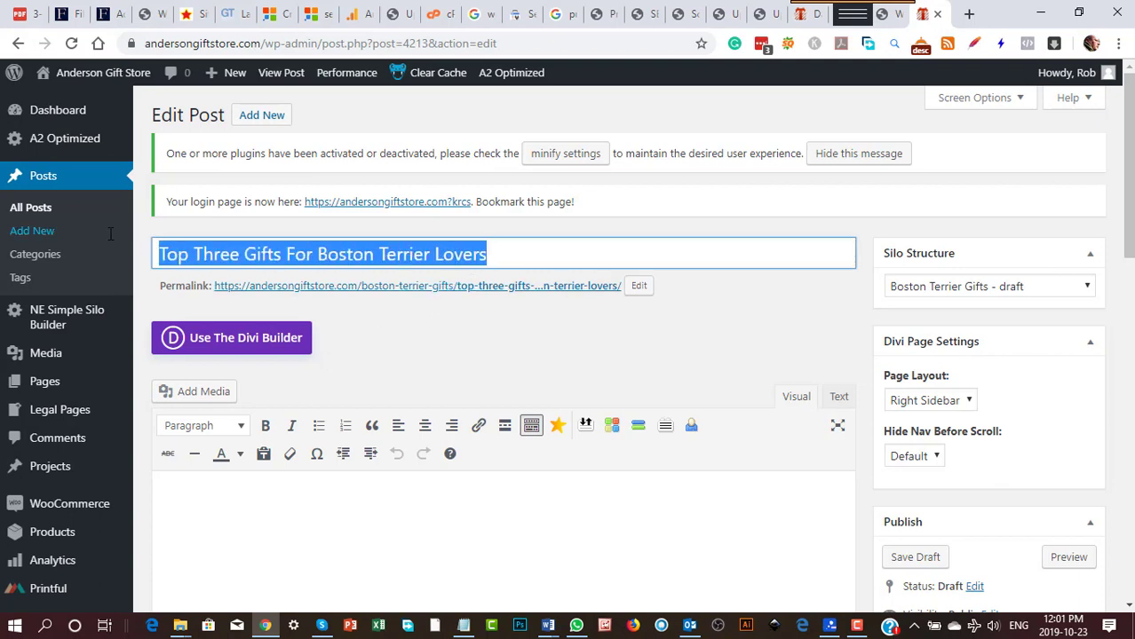
left_click(438, 335)
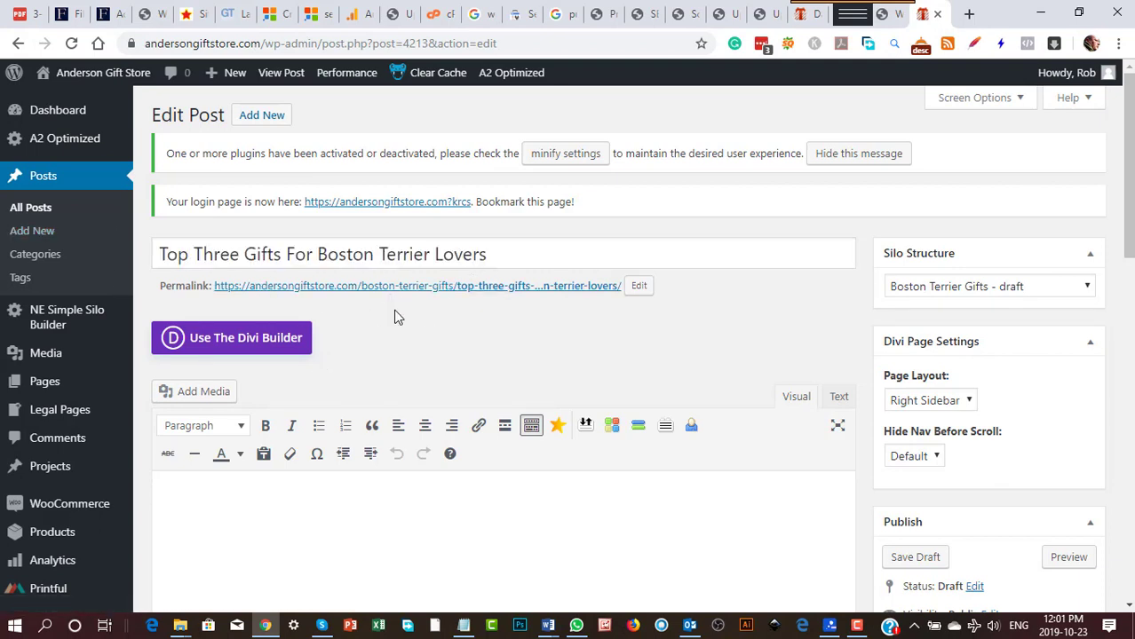
scroll(459, 360, "down", 2)
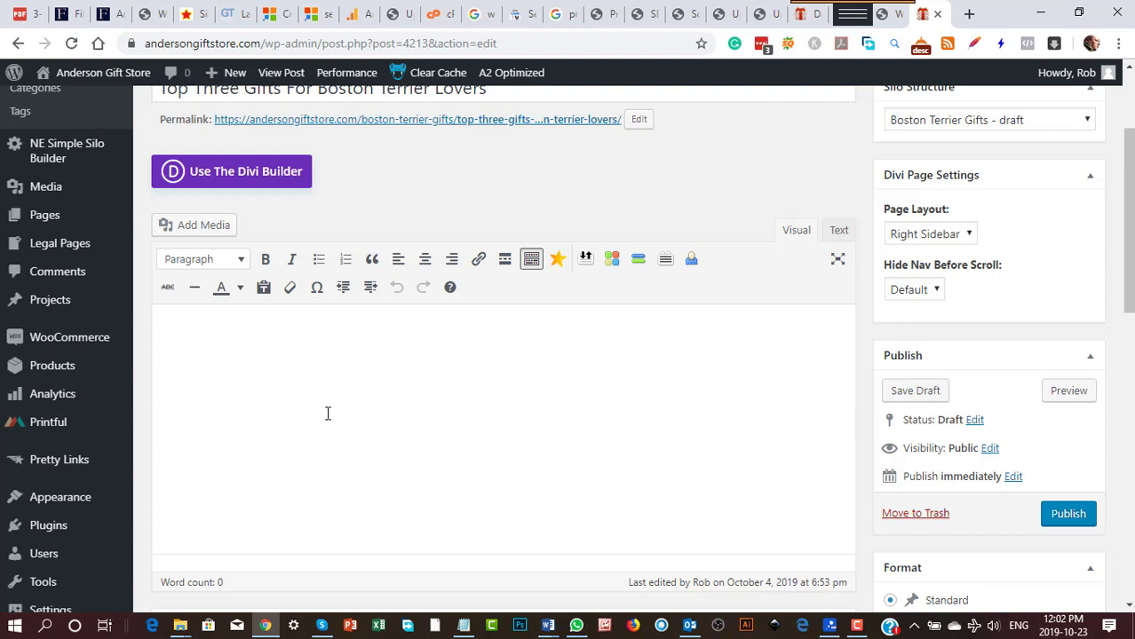
scroll(355, 372, "down", 10)
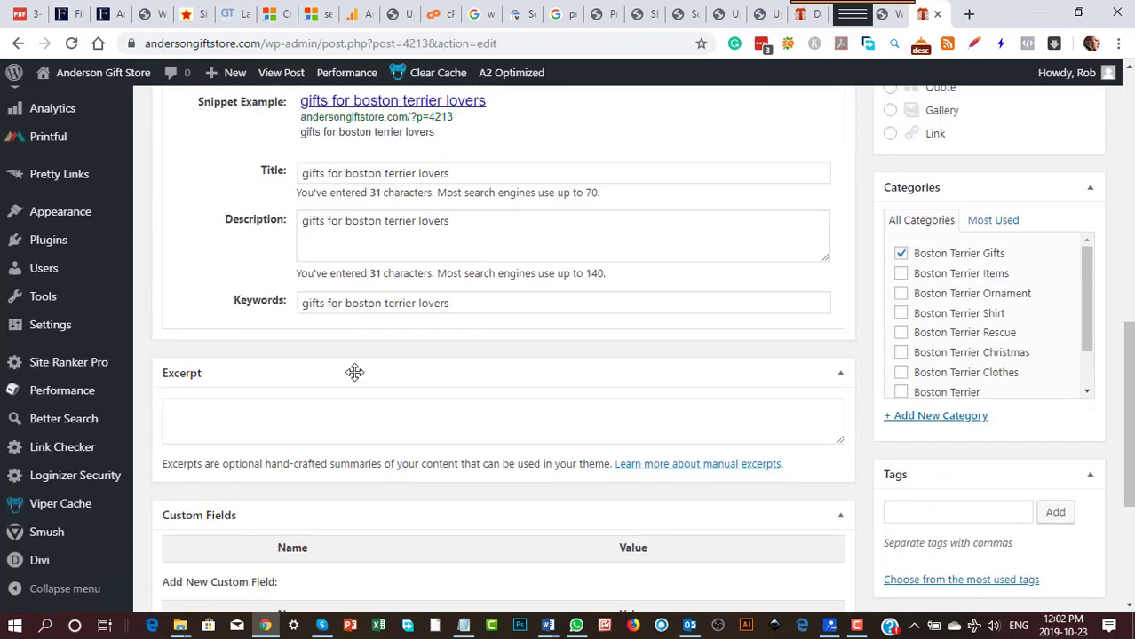
scroll(354, 372, "up", 2)
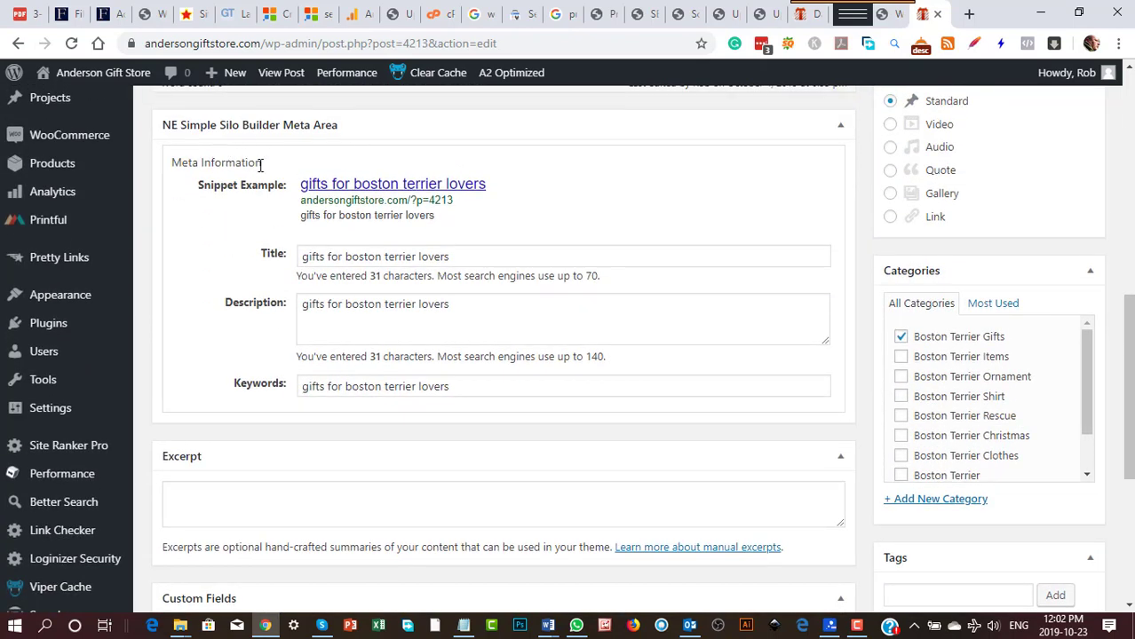
left_click_drag(260, 163, 171, 163)
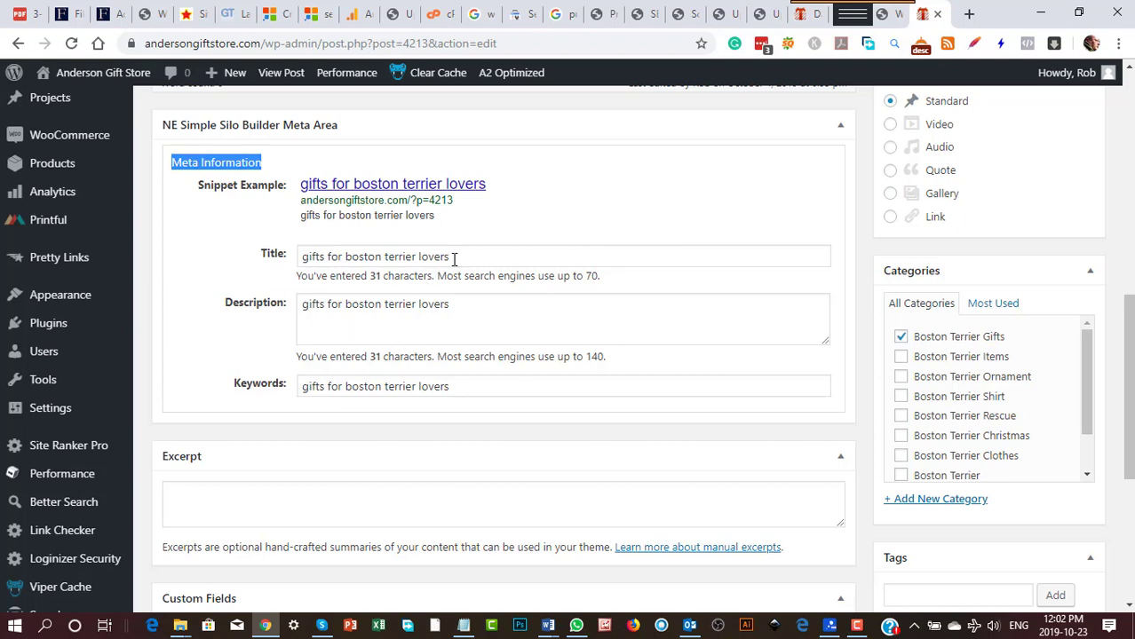
left_click_drag(454, 259, 288, 255)
left_click_drag(471, 310, 278, 317)
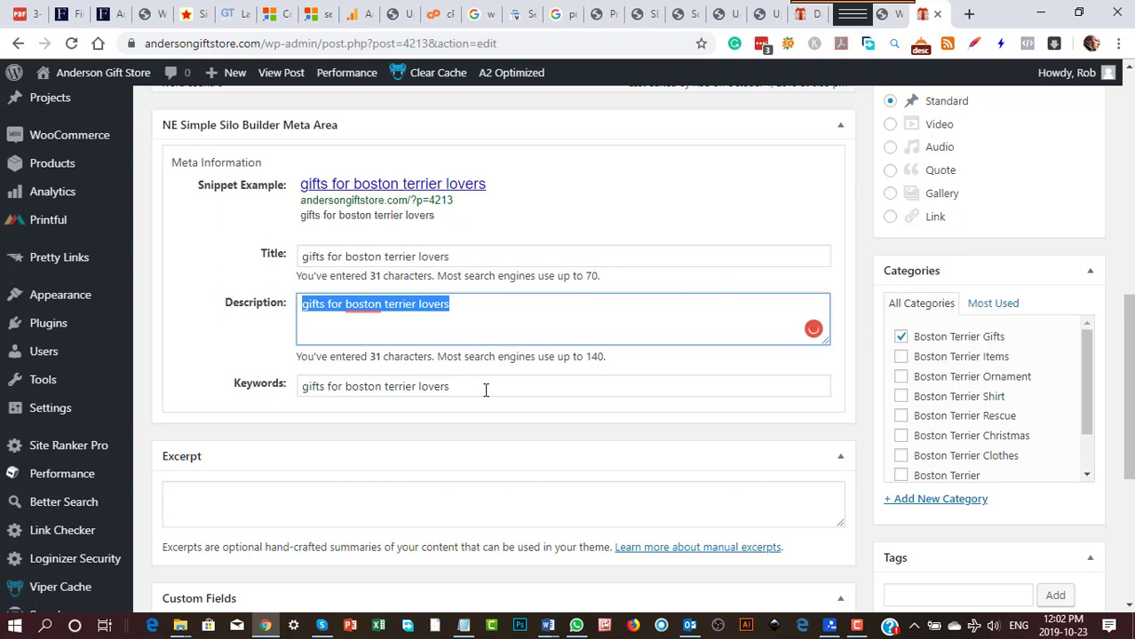
left_click_drag(486, 390, 233, 390)
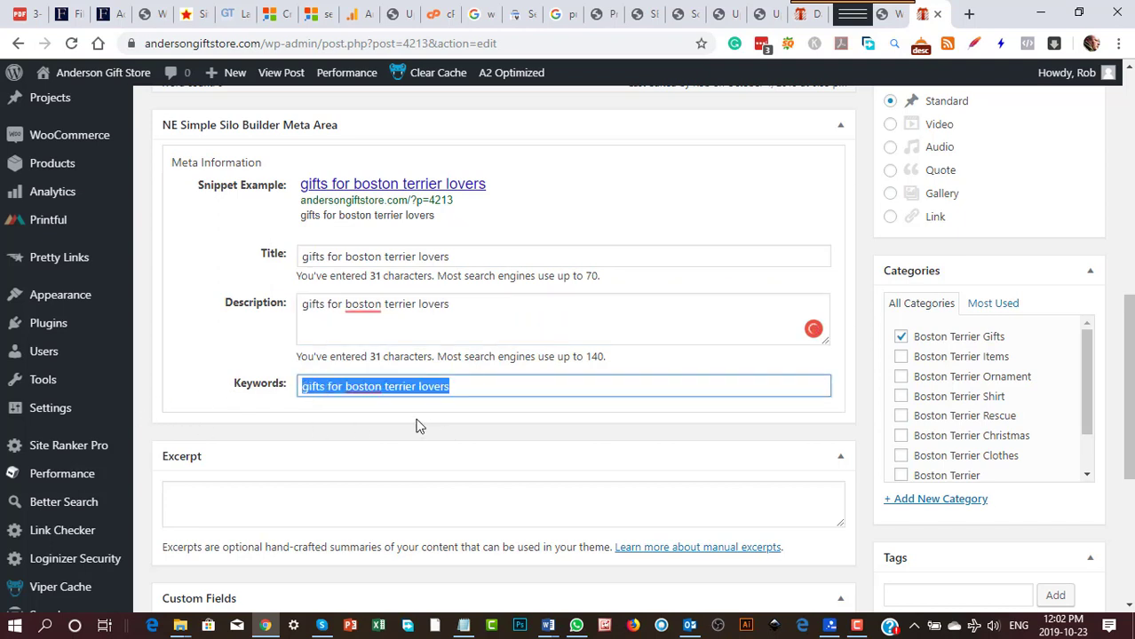
Step: Look through the post's categories, tags and featured image settings and return to the start of the edit page
scroll(417, 419, "down", 2)
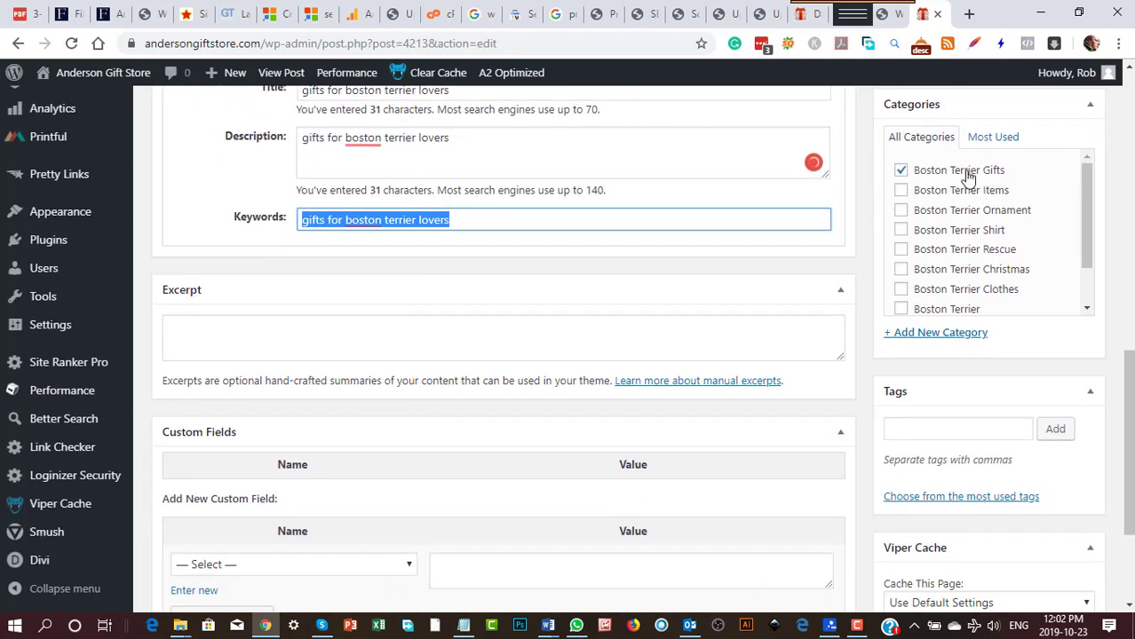
scroll(748, 404, "down", 2)
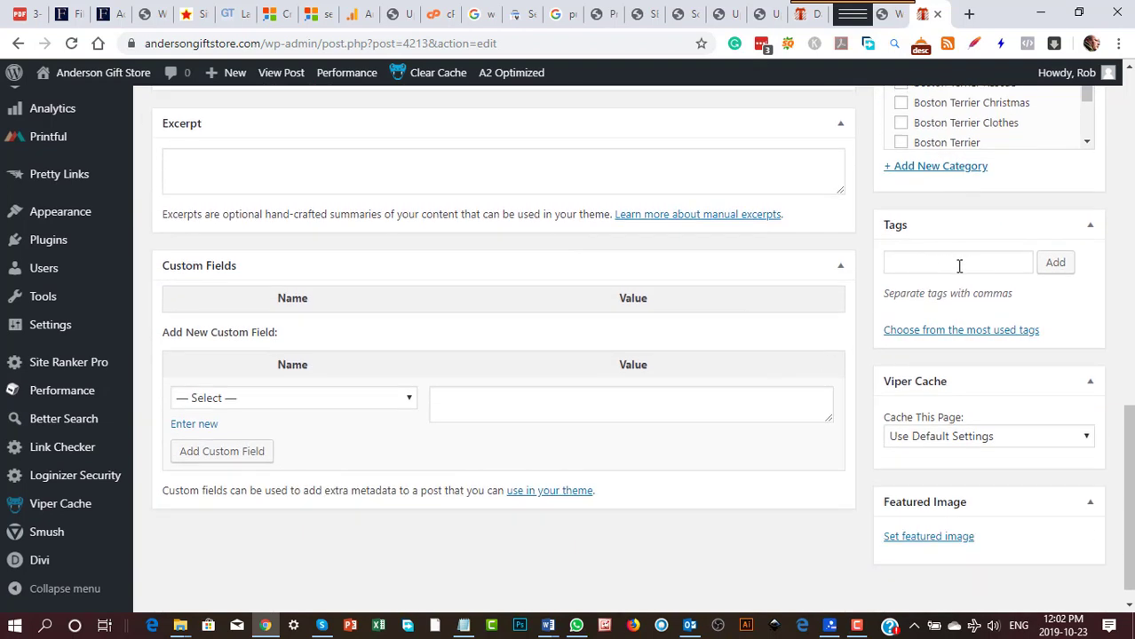
scroll(453, 413, "down", 1)
scroll(456, 406, "up", 15)
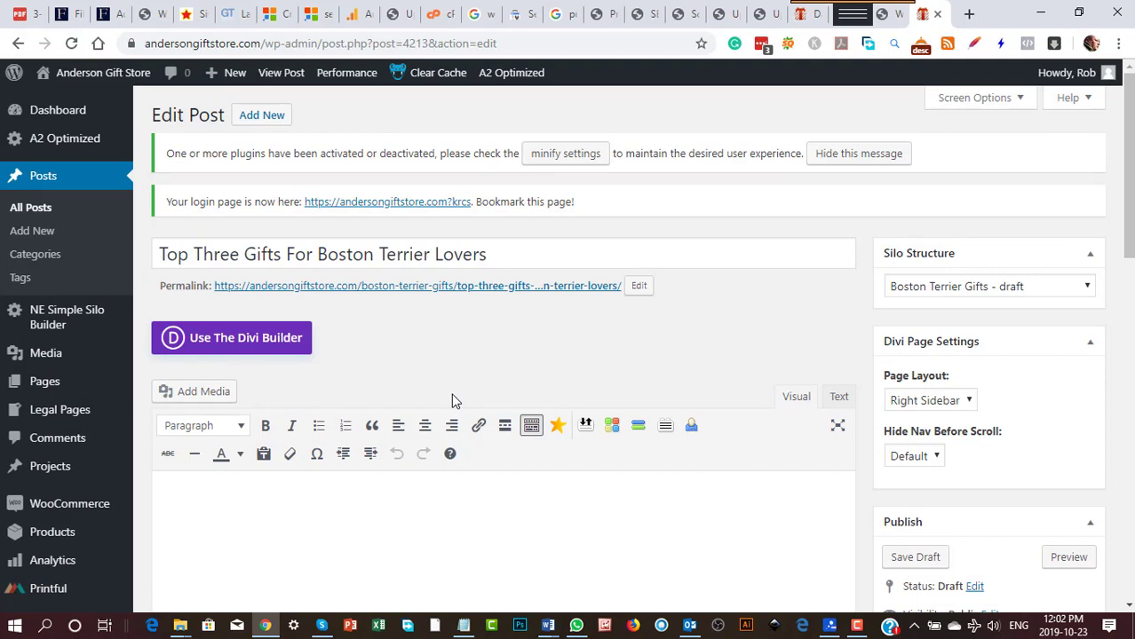
Step: Open the Updates page of the Anderson Gift Store site and check the Rich snippets branch in the MindGenius map
mouse_move(60, 121)
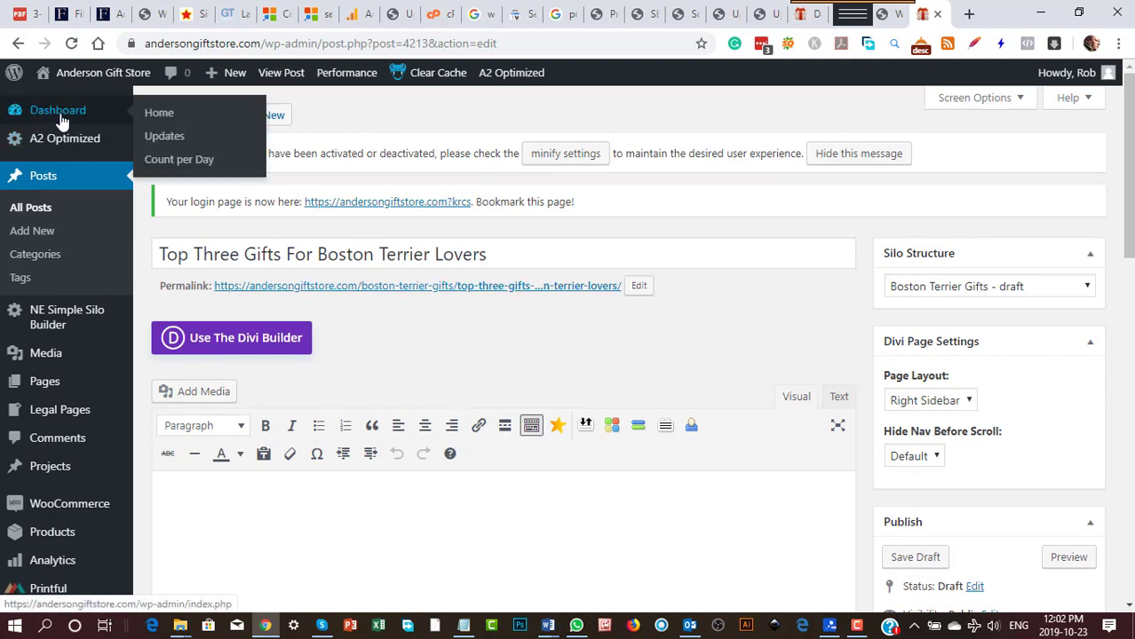
left_click(171, 142)
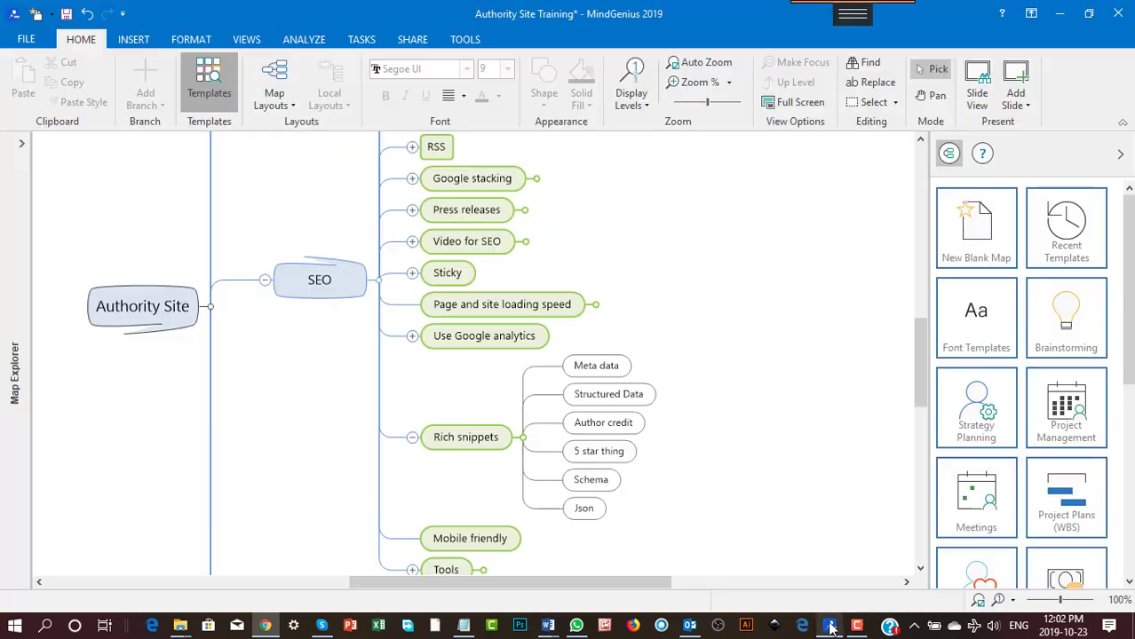
left_click(827, 626)
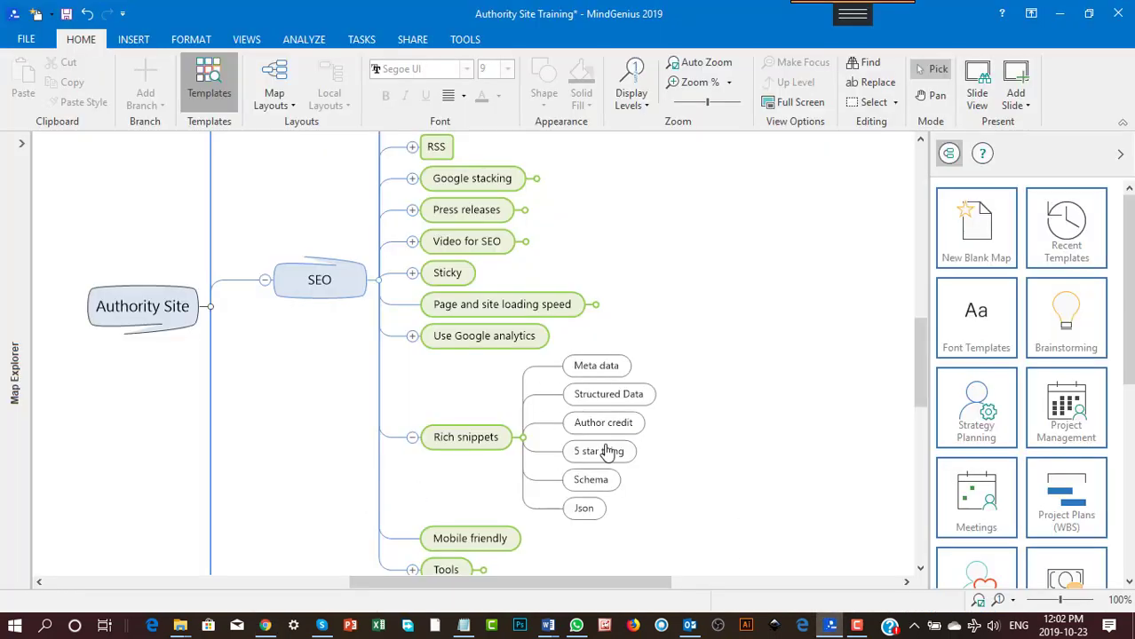
left_click(1057, 16)
Step: Return to the WPSSO Core settings on hostingvshosting.com in Chrome and look through the SSO plugin's available settings pages
left_click(887, 24)
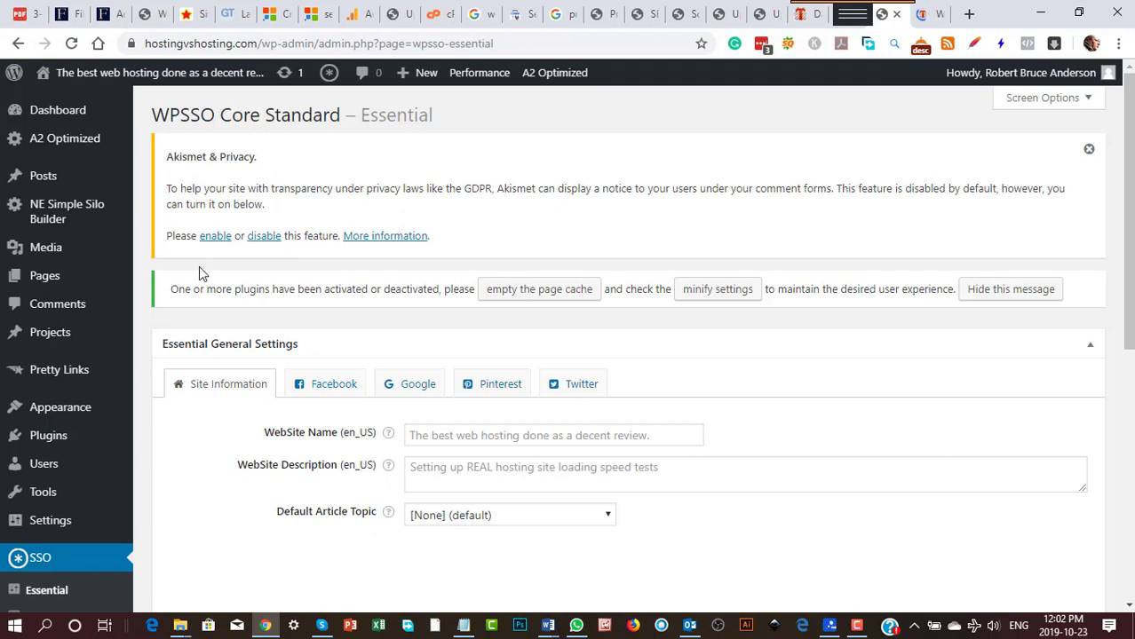
scroll(89, 528, "down", 2)
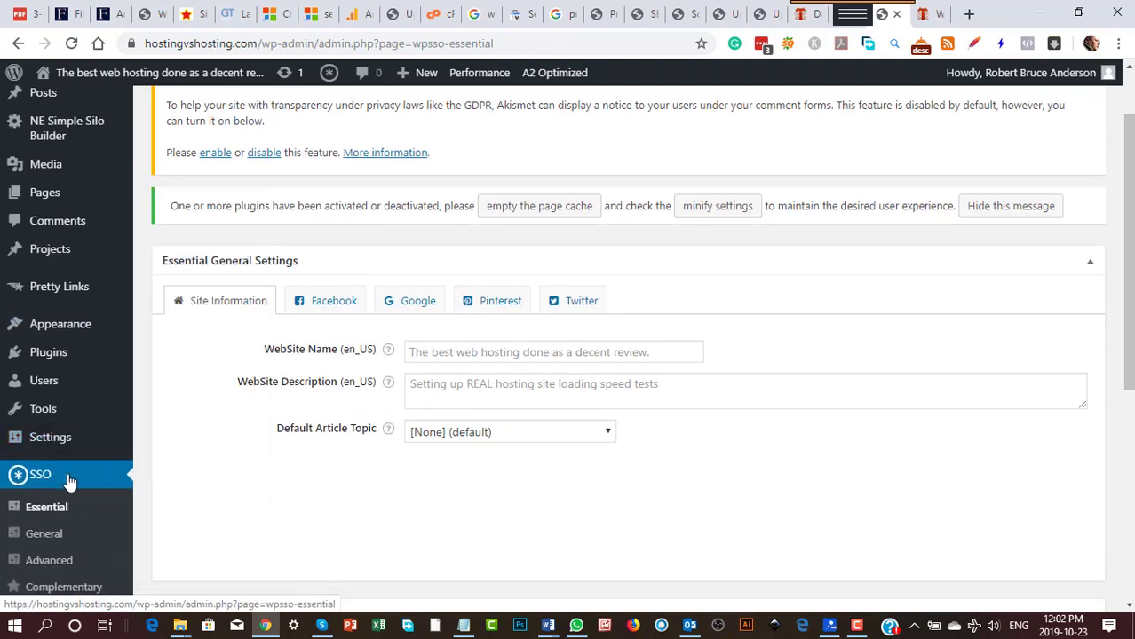
scroll(69, 480, "down", 3)
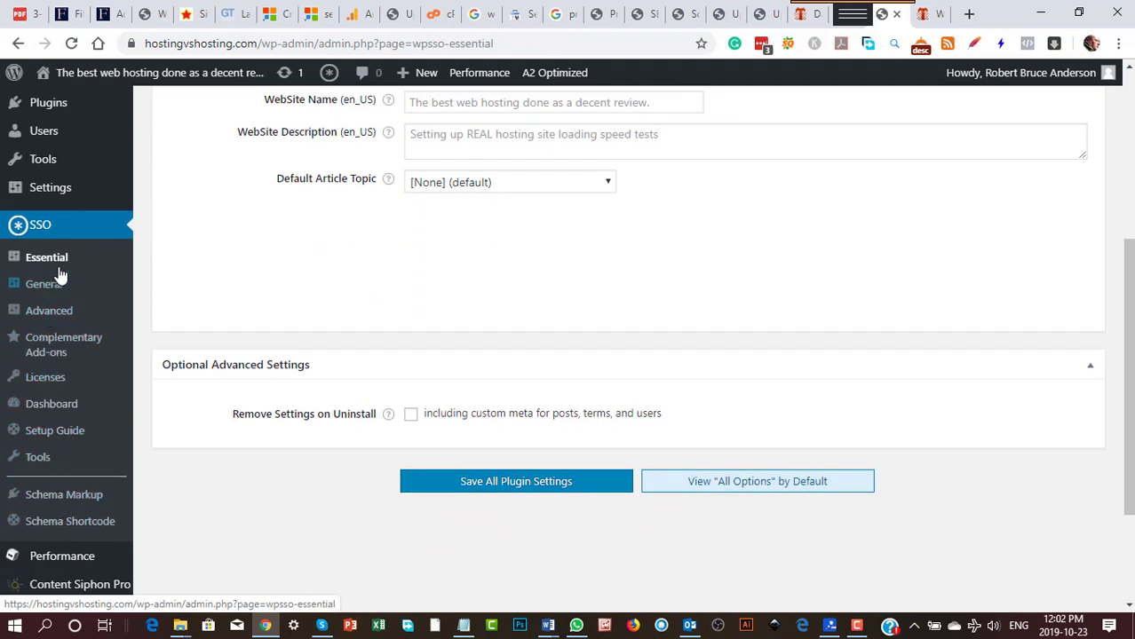
Step: Try clearing and restoring the WebSite Description text in the Essential Site Information settings
scroll(579, 301, "up", 2)
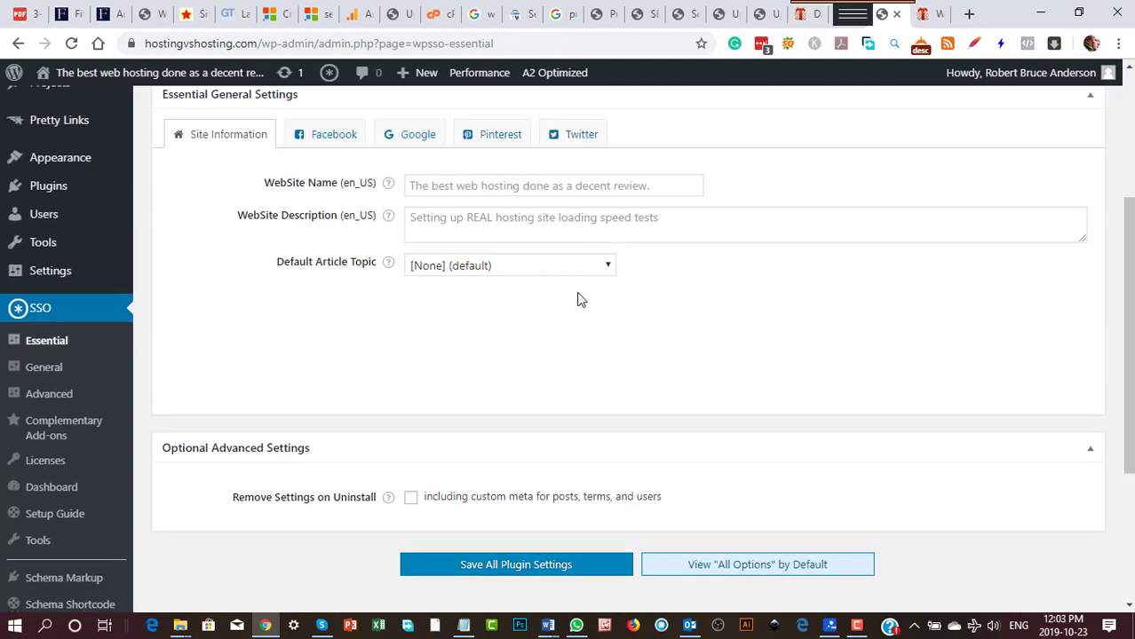
left_click_drag(674, 307, 405, 293)
key("BackSpace")
key("ctrl+z")
left_click(698, 302)
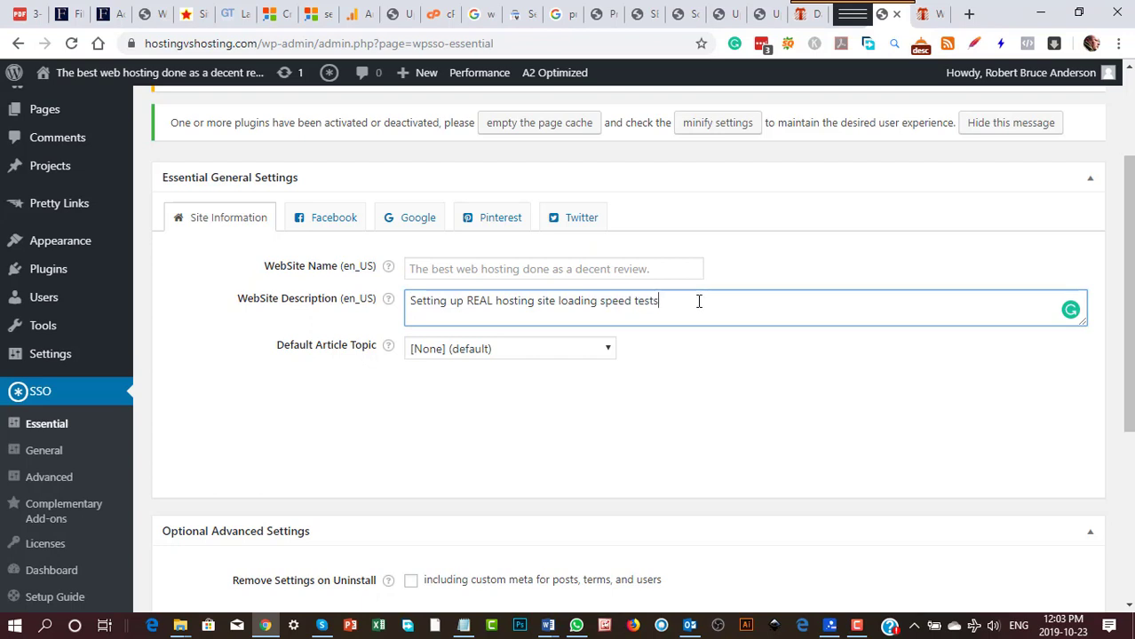
key("ctrl+y")
key("ctrl+z")
key("ctrl+y")
key("ctrl+z")
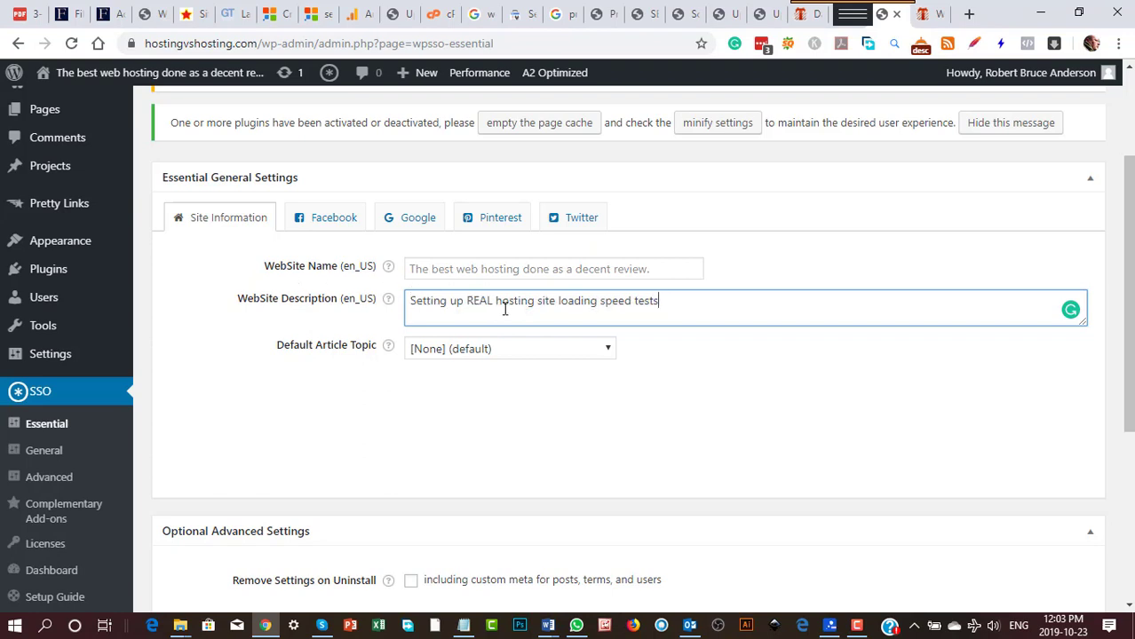
key("ctrl+y")
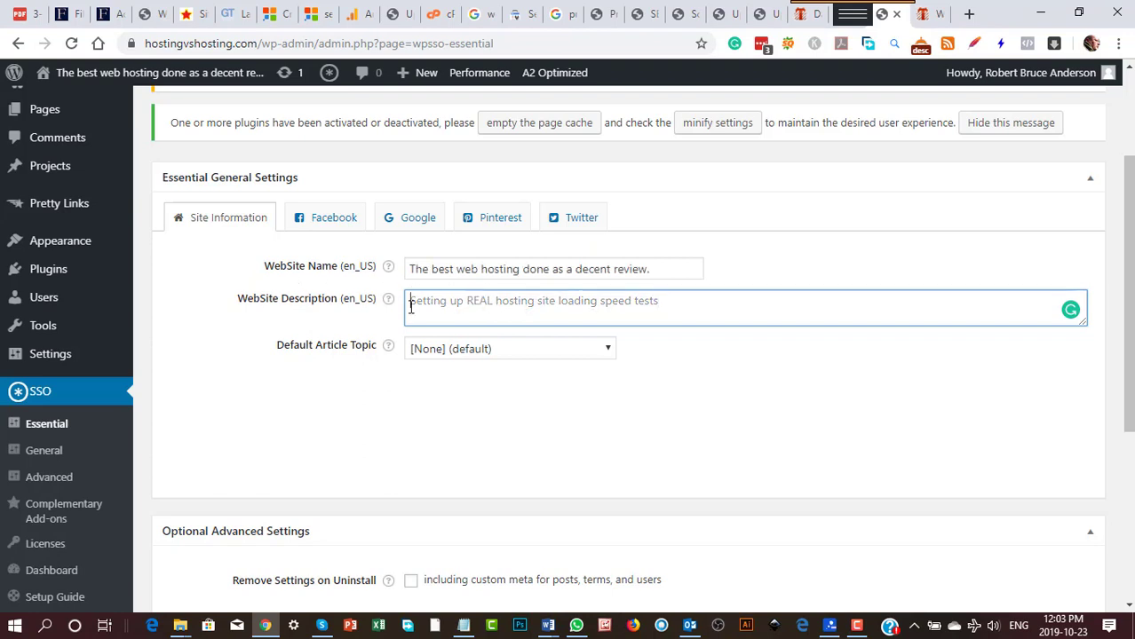
Step: Read the WebSite Description help and review the Facebook, Google and Pinterest sections of the Essential General Settings
mouse_move(388, 304)
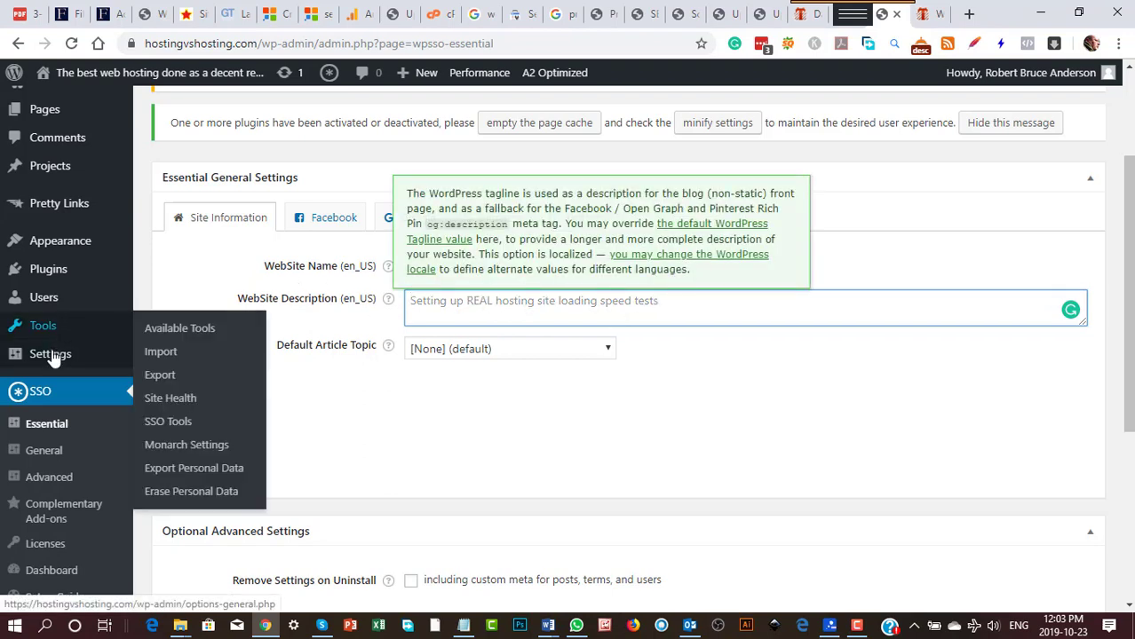
mouse_move(51, 360)
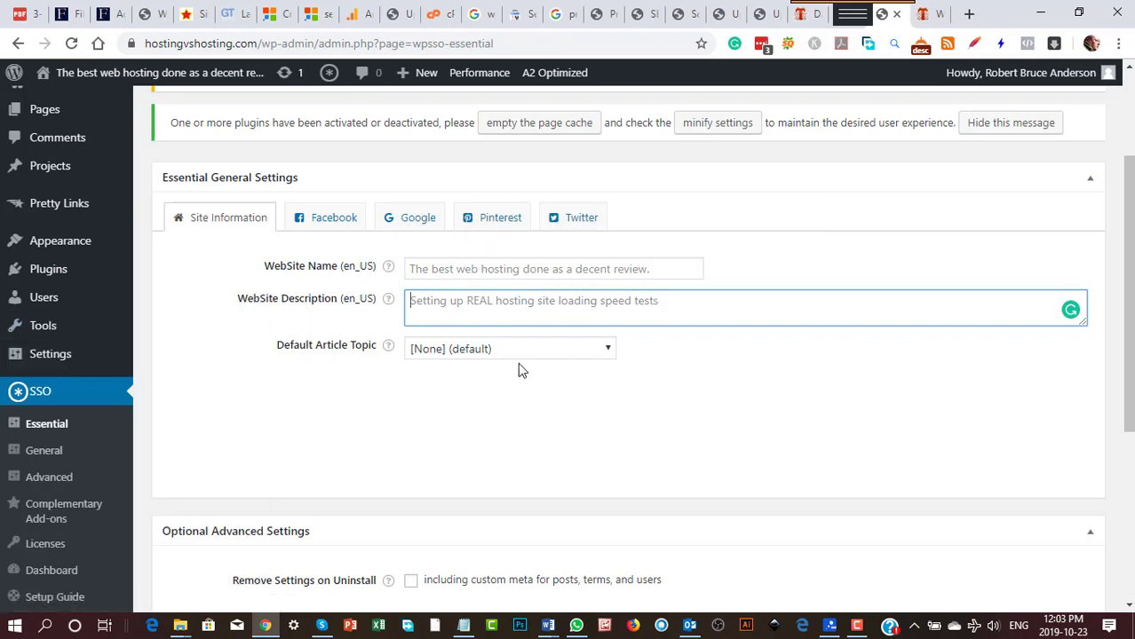
left_click(332, 229)
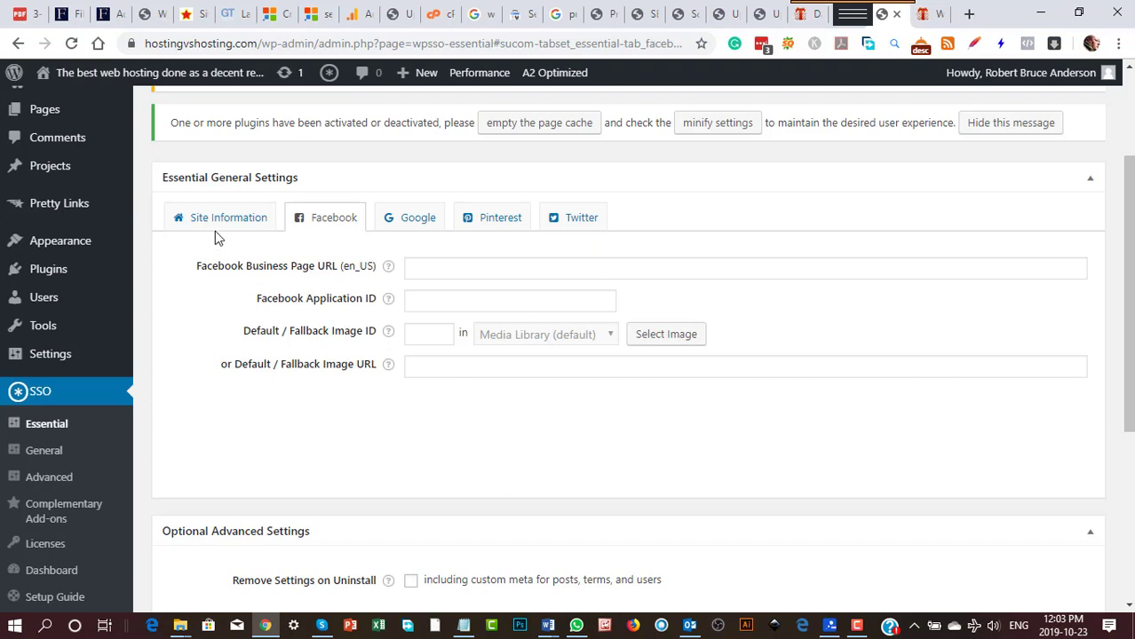
left_click(453, 266)
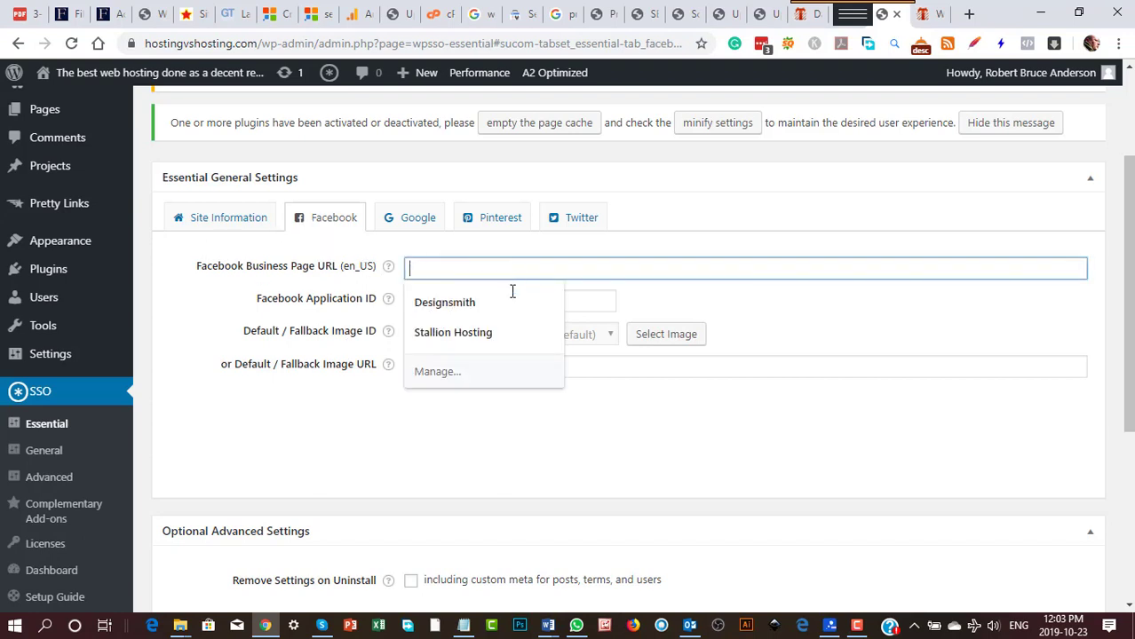
left_click(546, 458)
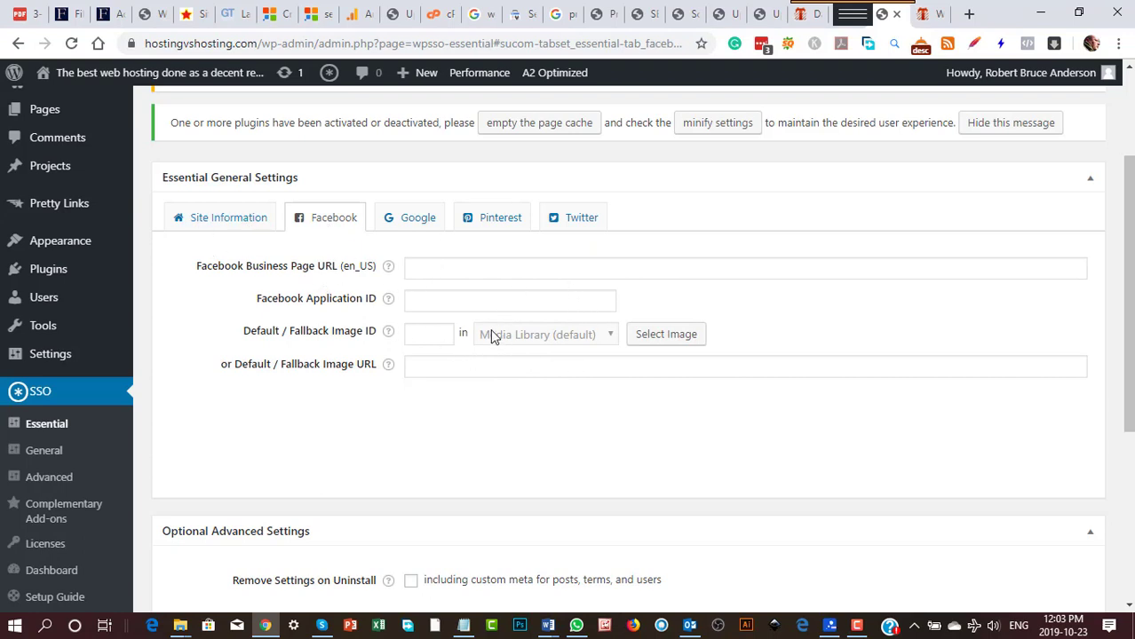
left_click(417, 227)
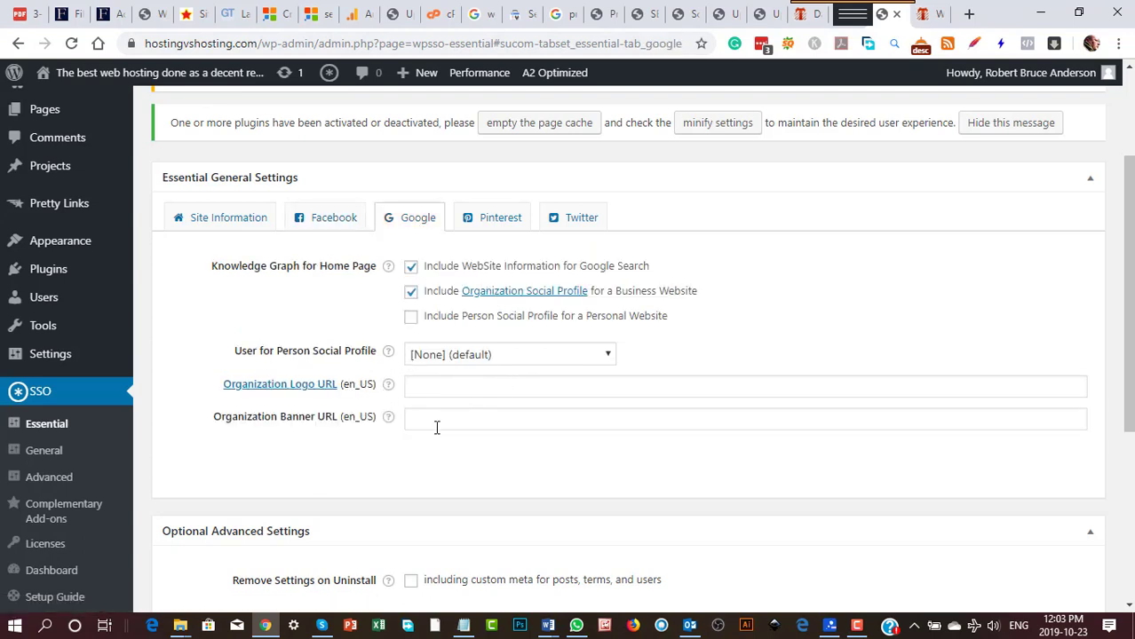
left_click(492, 222)
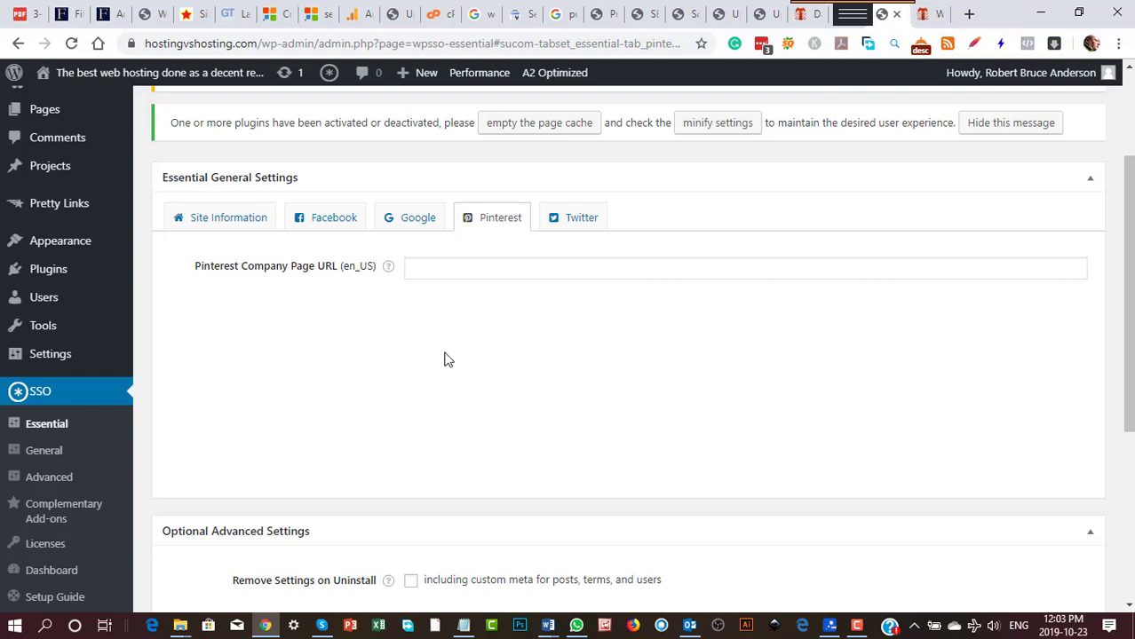
Step: Open the SSO plugin's Schema Markup page and examine its Knowledge Graph options, including the Person Social Profile option
scroll(448, 360, "down", 1)
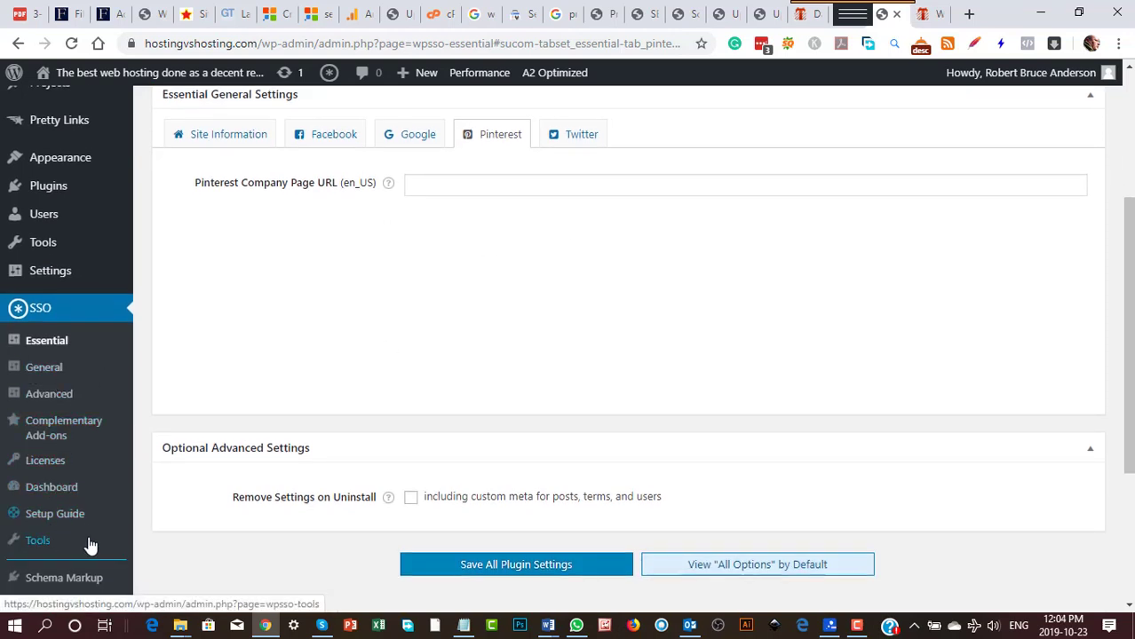
scroll(88, 545, "down", 2)
left_click(66, 413)
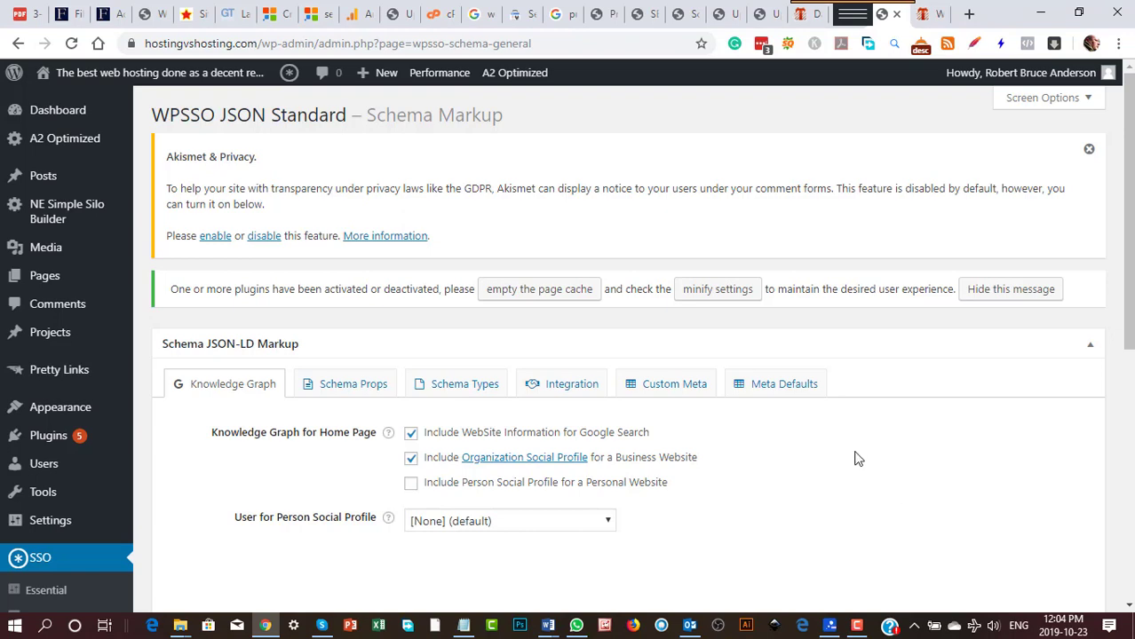
scroll(857, 459, "down", 1)
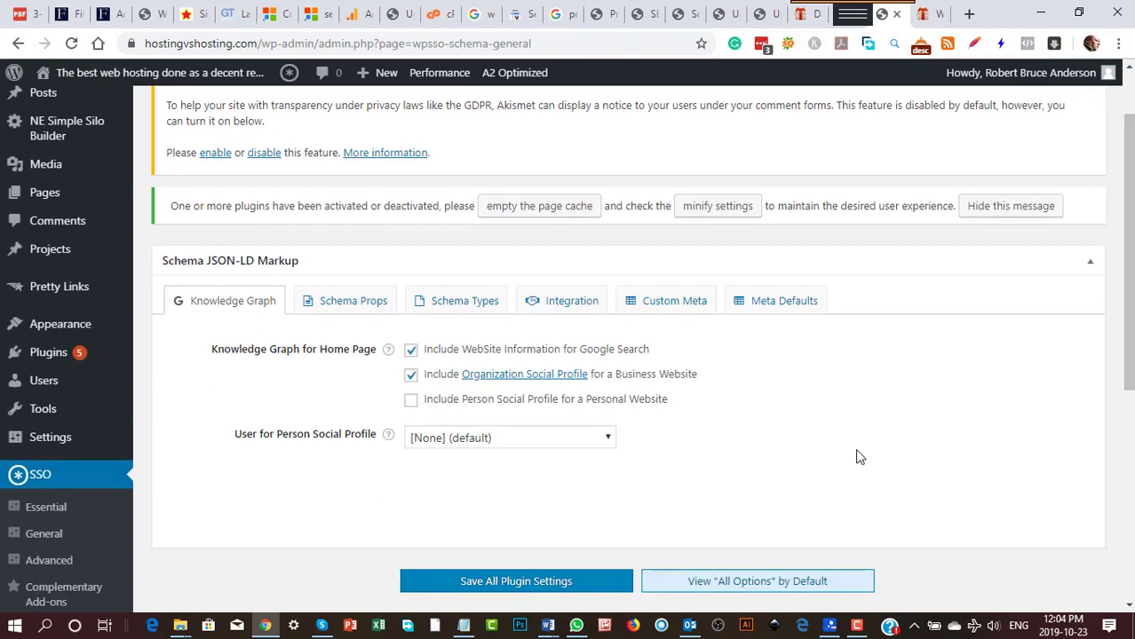
scroll(858, 456, "down", 3)
scroll(858, 455, "up", 2)
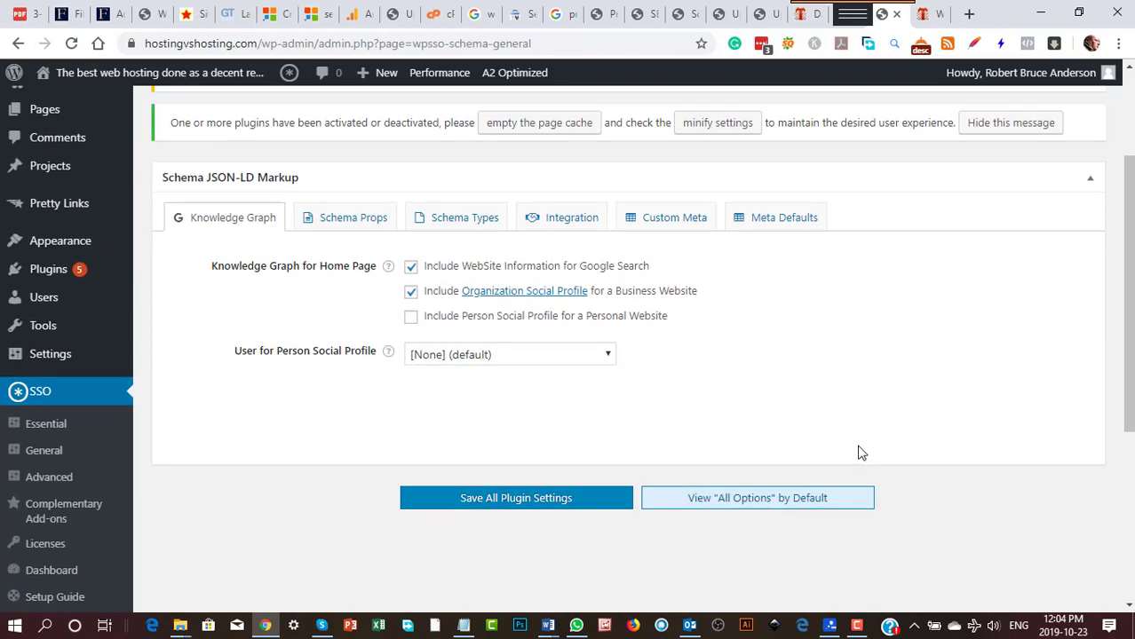
scroll(858, 450, "up", 1)
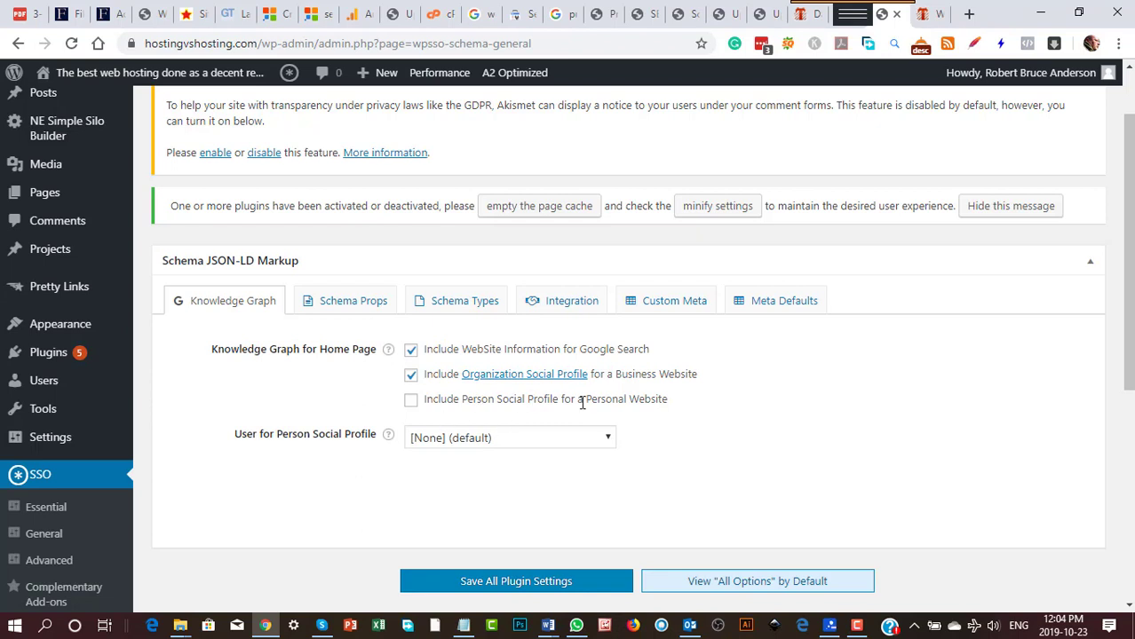
left_click_drag(562, 401, 458, 399)
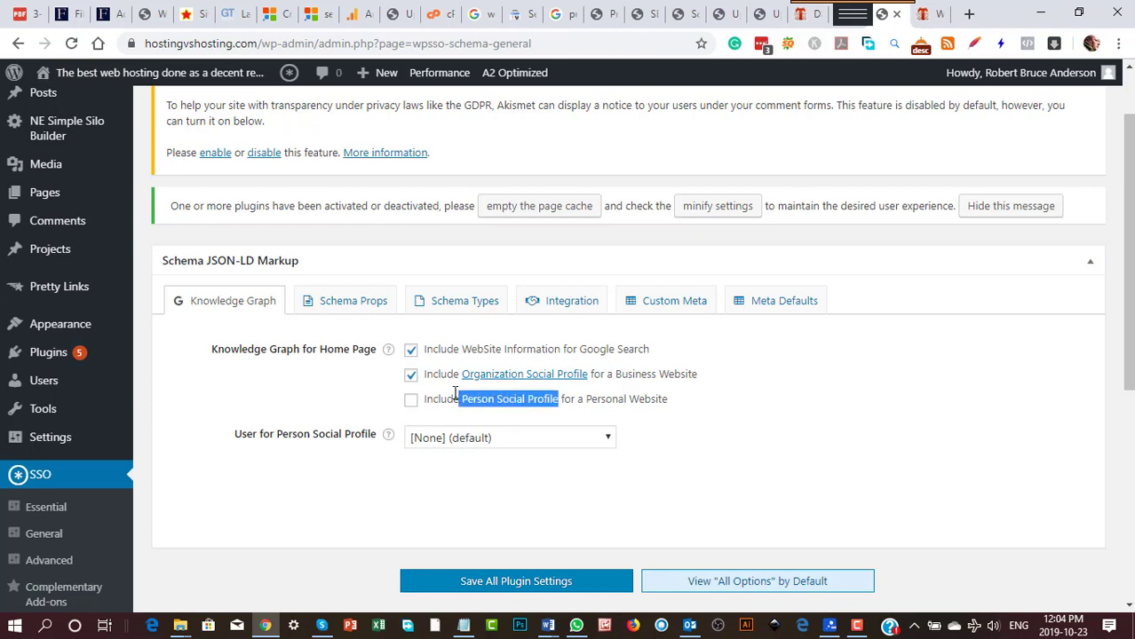
Step: Review the Schema Props settings for website name, description, organization logo and banner URLs, and image sizes
left_click(338, 304)
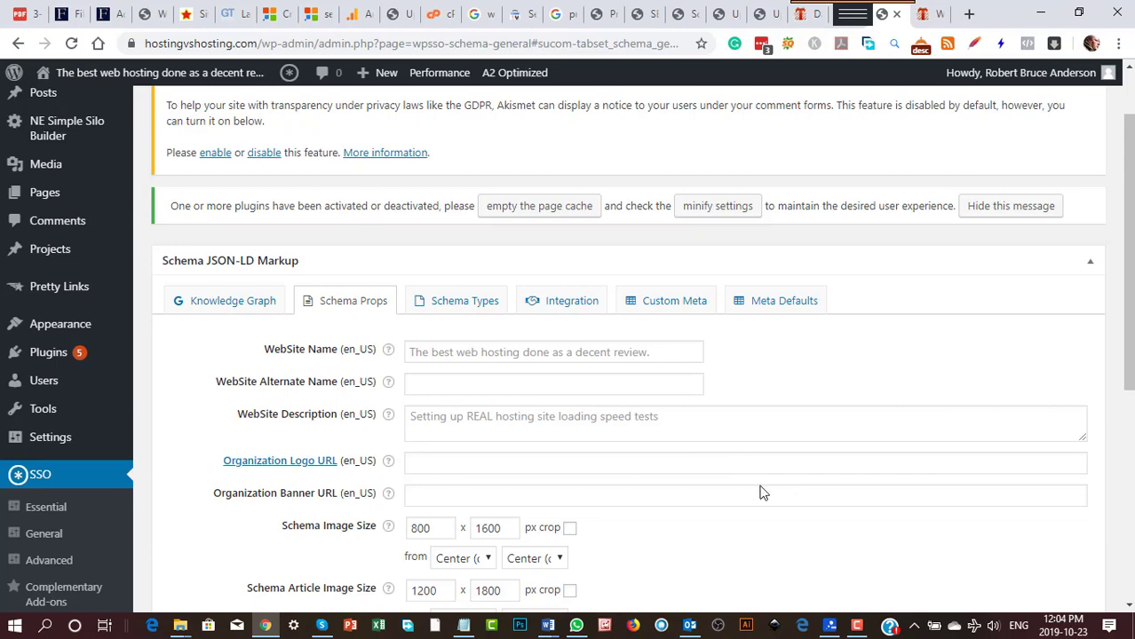
scroll(553, 378, "down", 1)
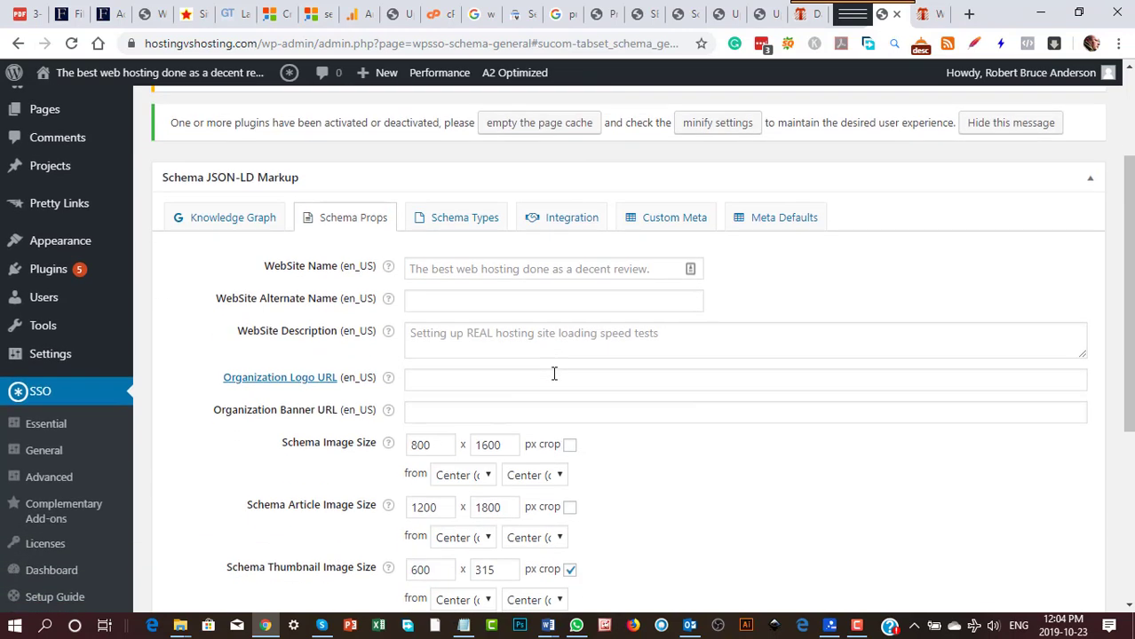
scroll(545, 373, "down", 1)
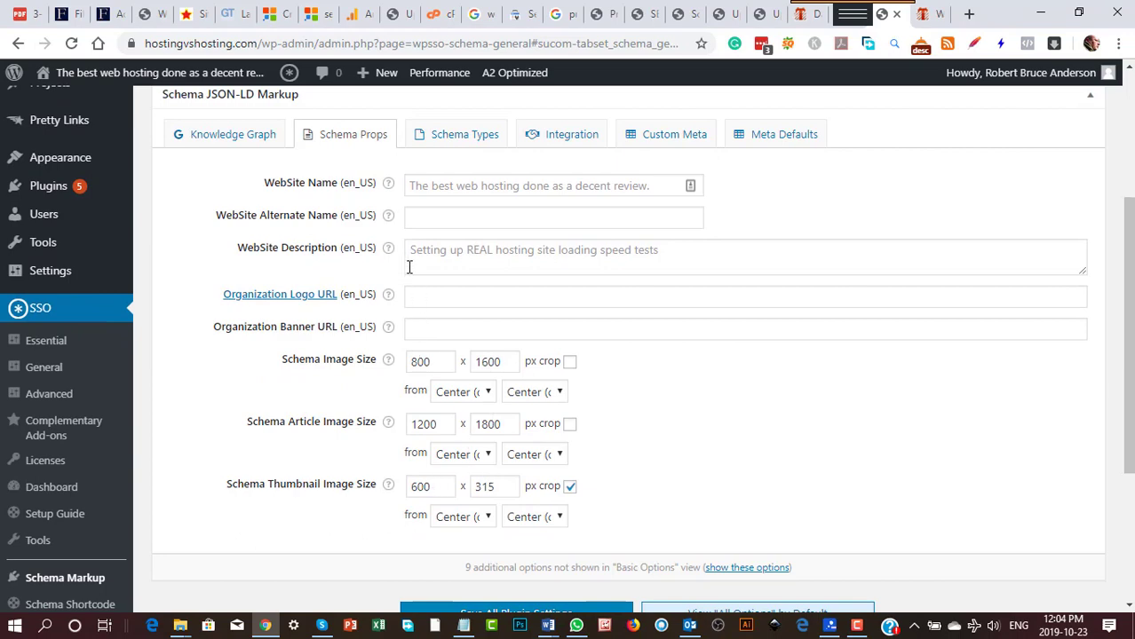
scroll(480, 321, "up", 2)
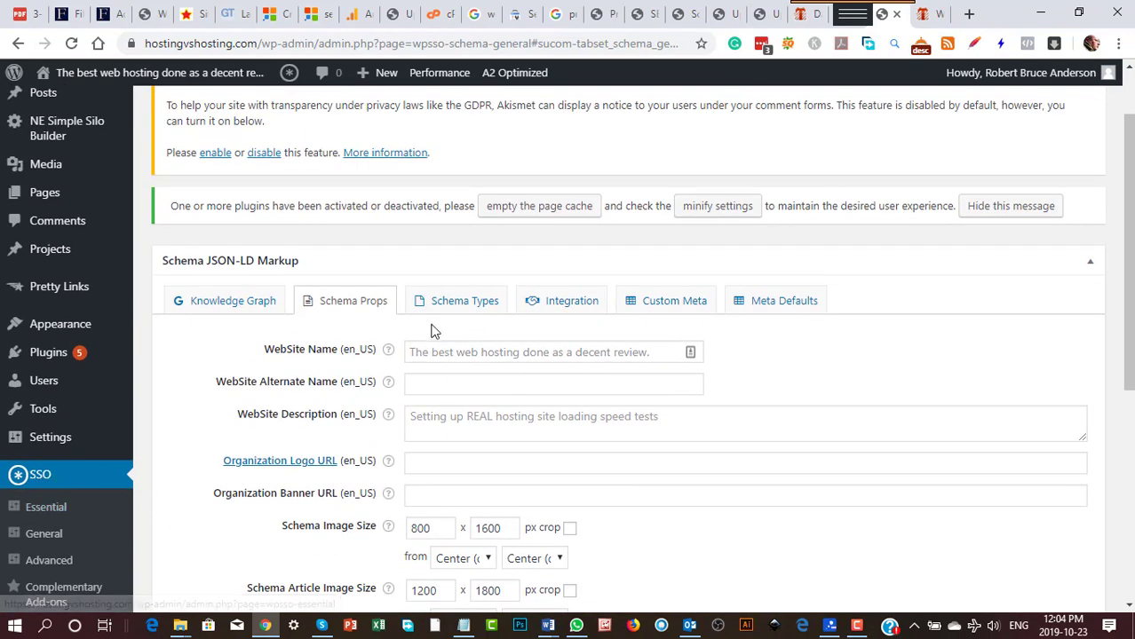
Step: Review the default Schema Types by page, post type and taxonomy, and the product attribute names under Integration
left_click(478, 312)
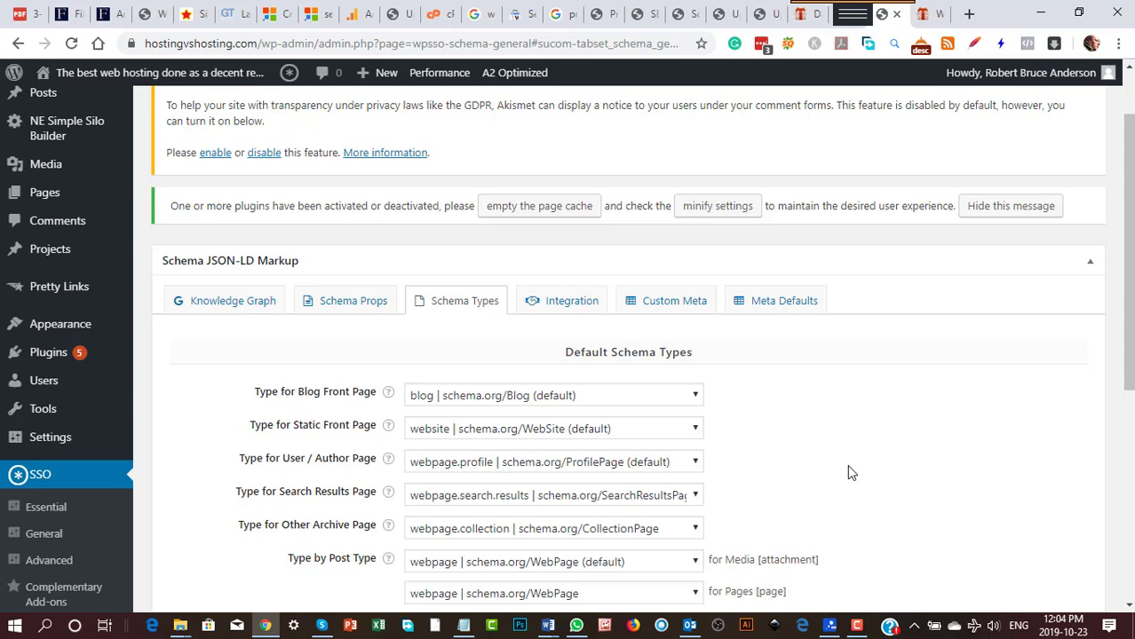
scroll(848, 473, "down", 4)
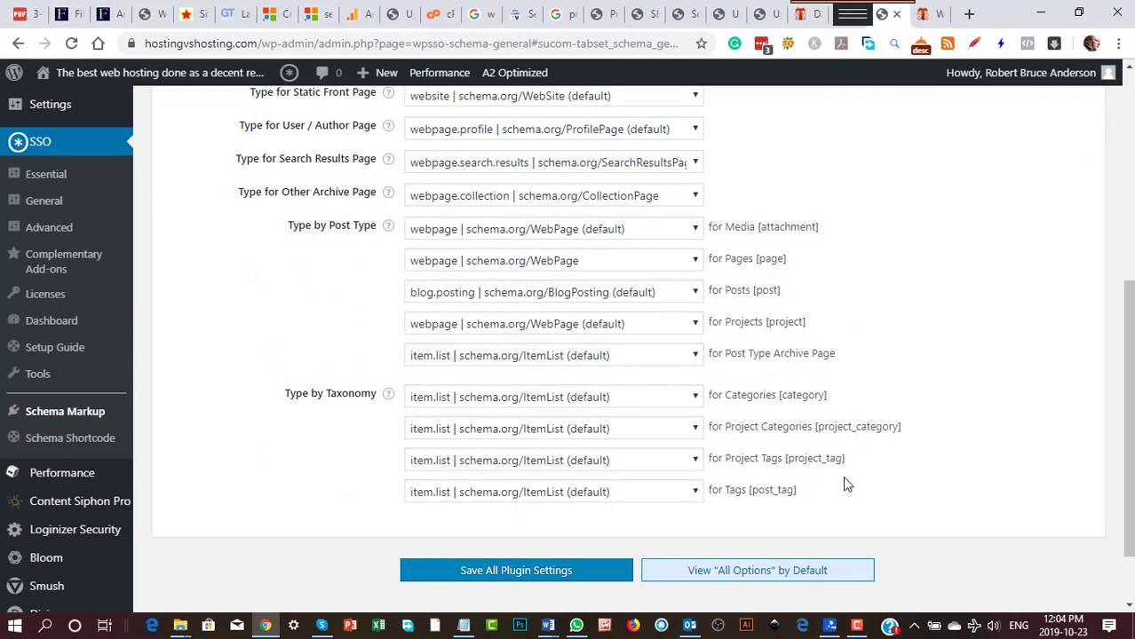
scroll(869, 476, "up", 2)
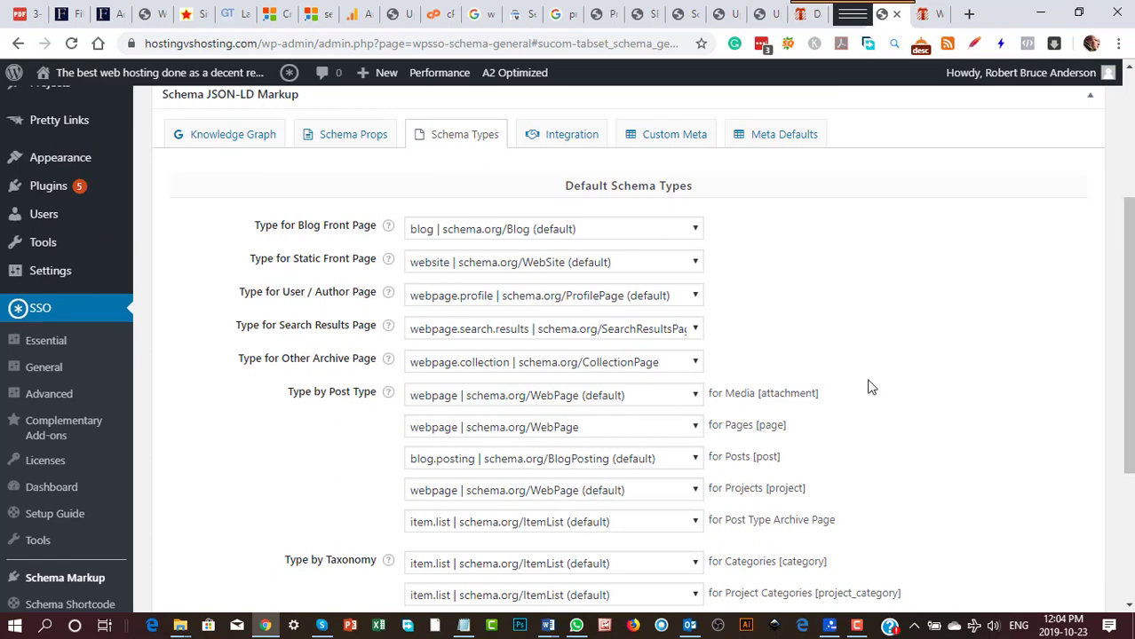
left_click(567, 141)
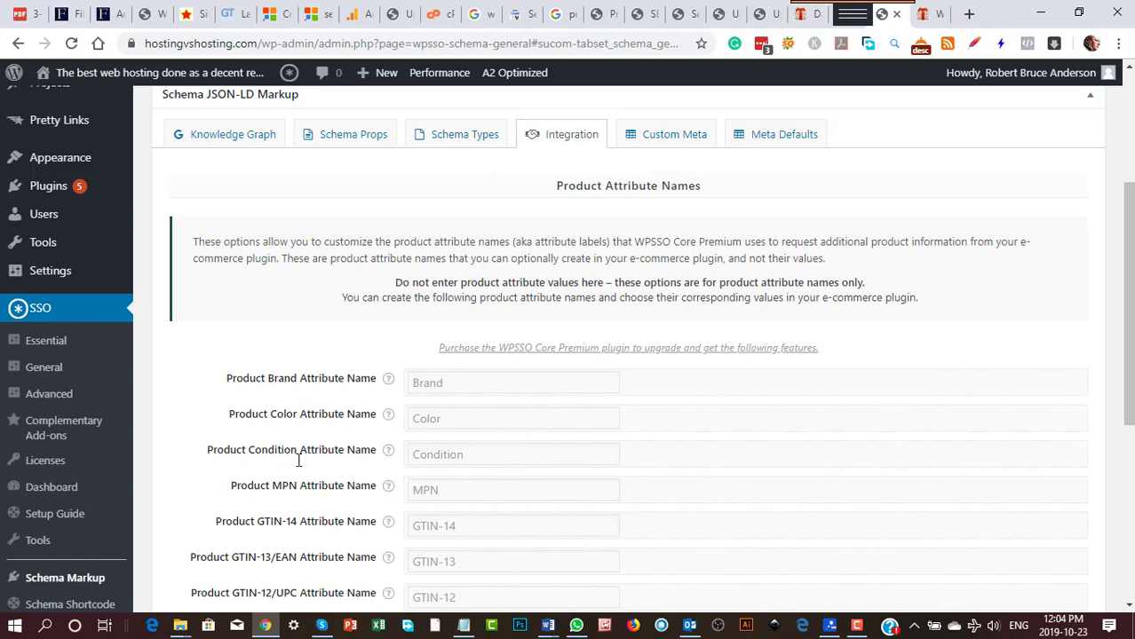
scroll(738, 373, "down", 2)
scroll(764, 284, "up", 2)
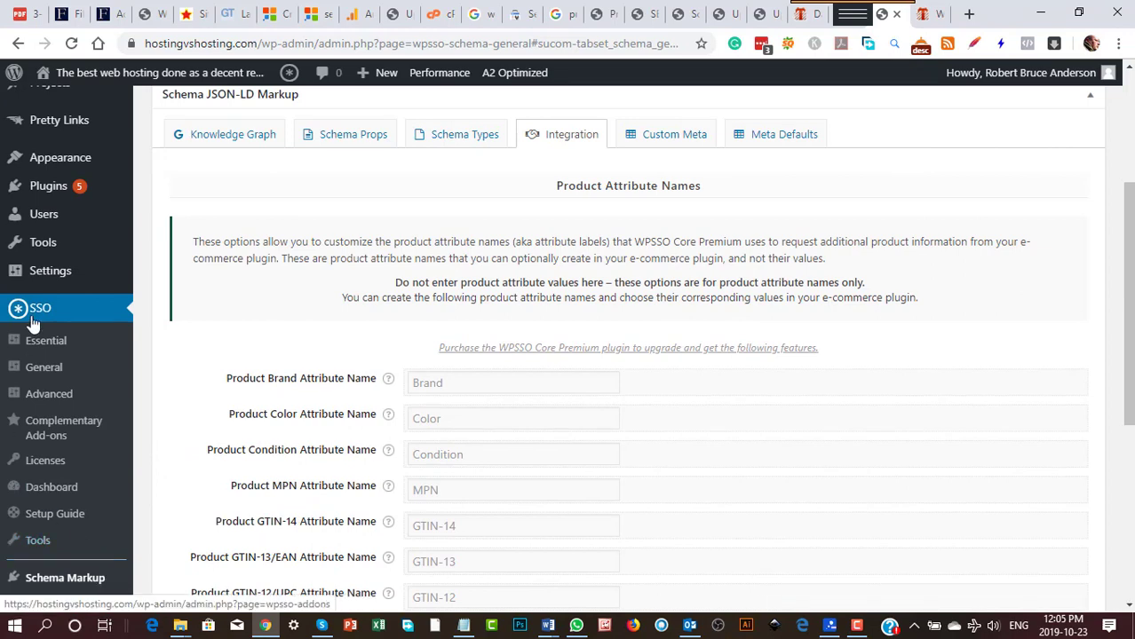
Step: Look through the admin menu of workfromhomemembership.com and switch to the Anderson Gift Store dashboard
left_click(842, 27)
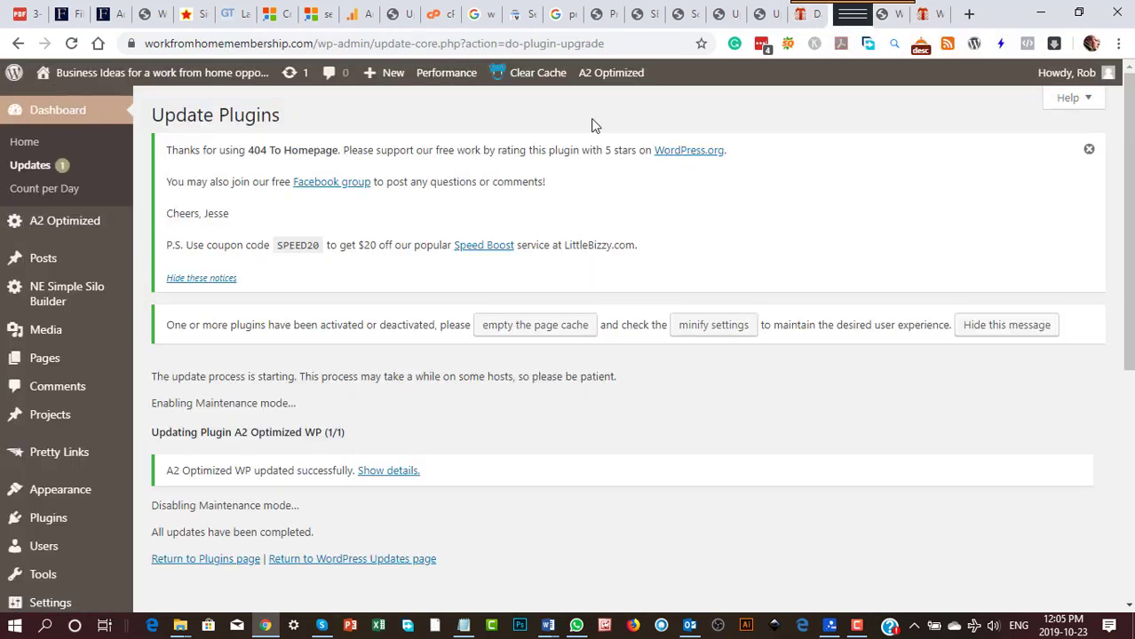
scroll(128, 497, "down", 5)
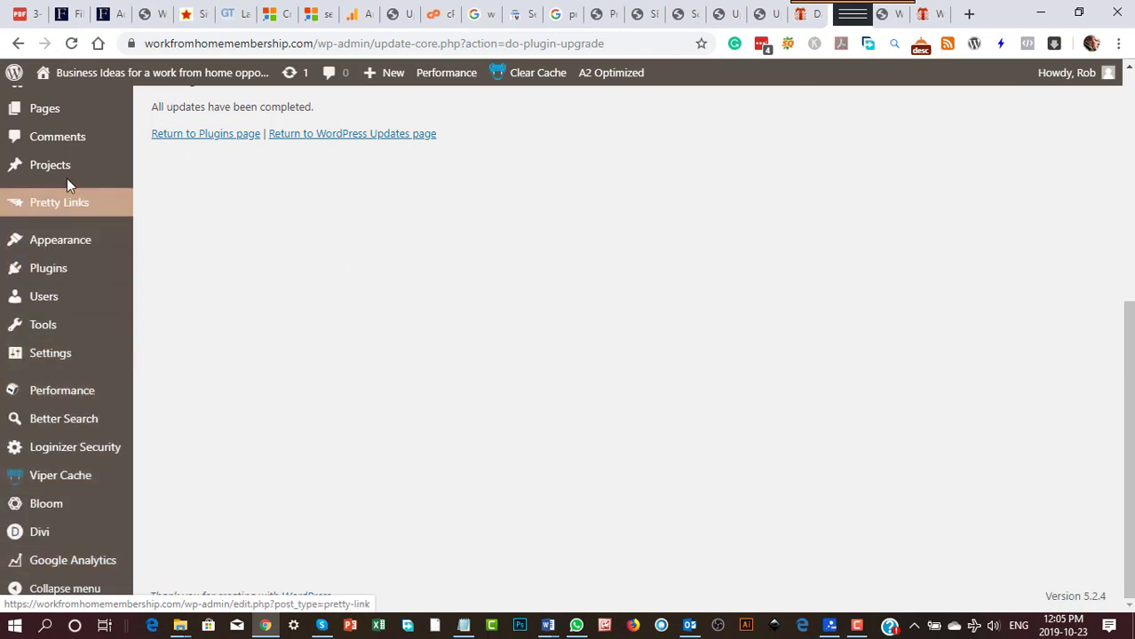
left_click(803, 25)
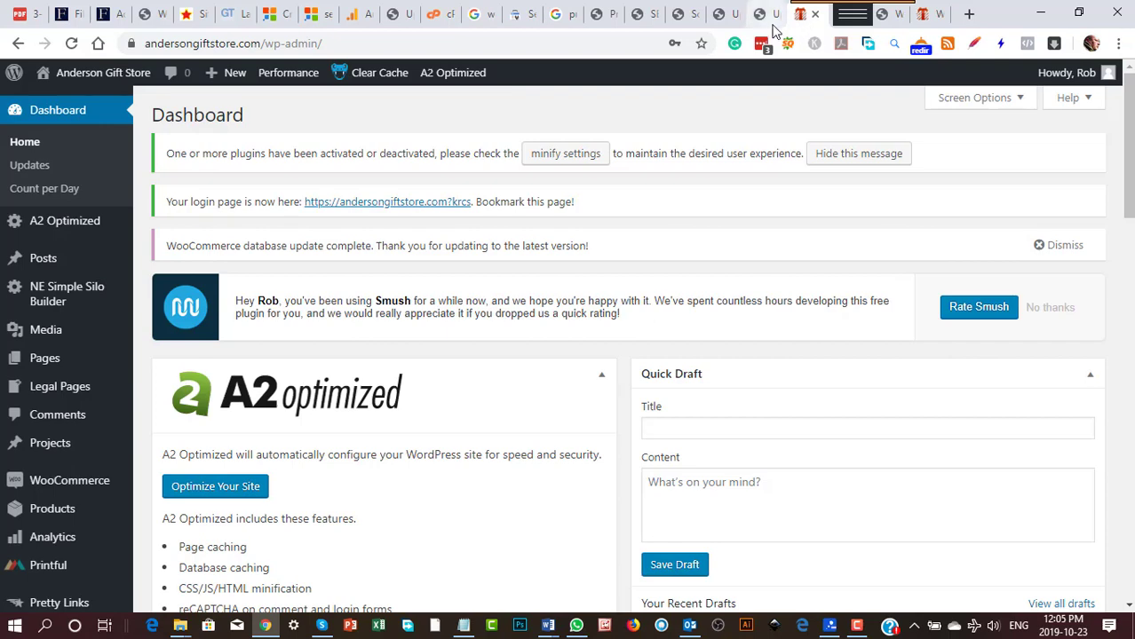
Step: Switch to the Things To Make And Sell From Home admin and locate the SSO plugin among its installed plugins
left_click(769, 25)
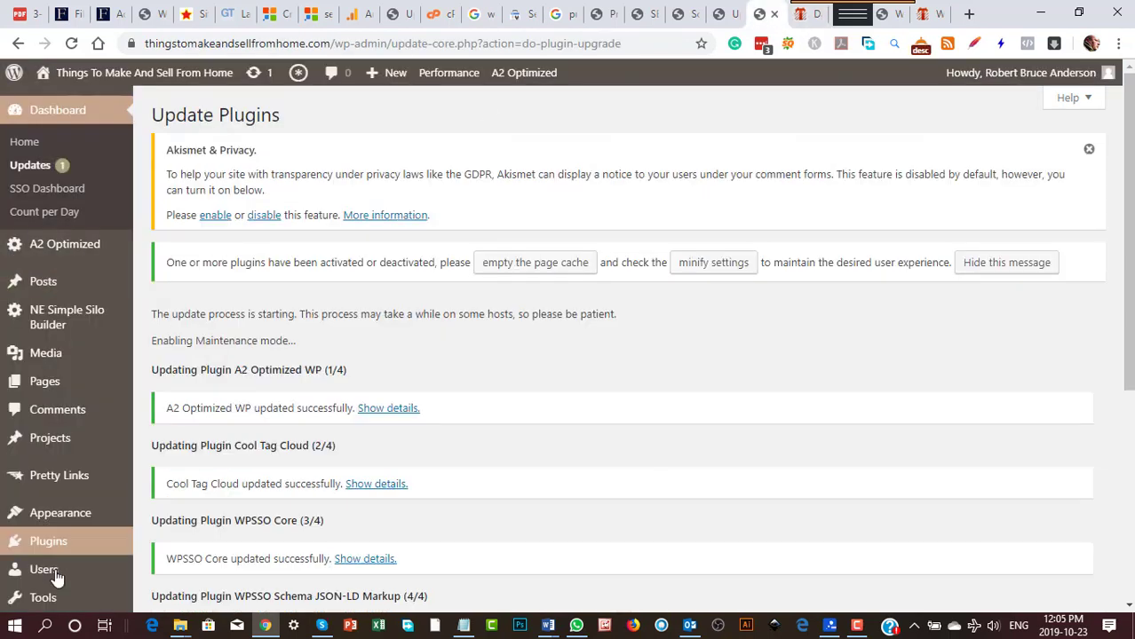
scroll(83, 509, "down", 4)
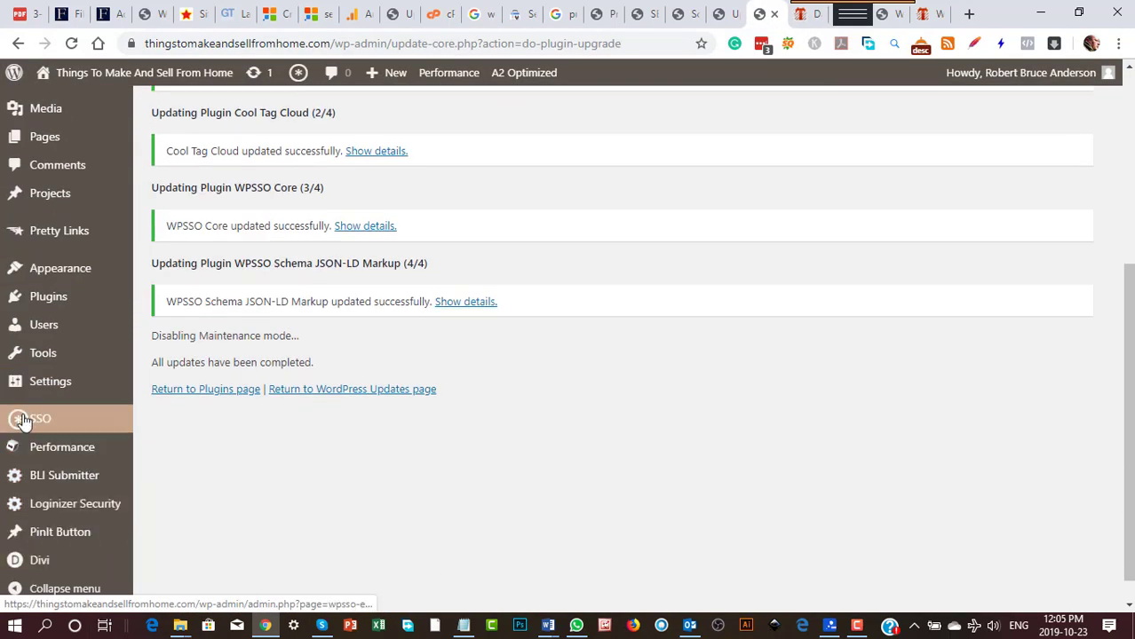
mouse_move(24, 422)
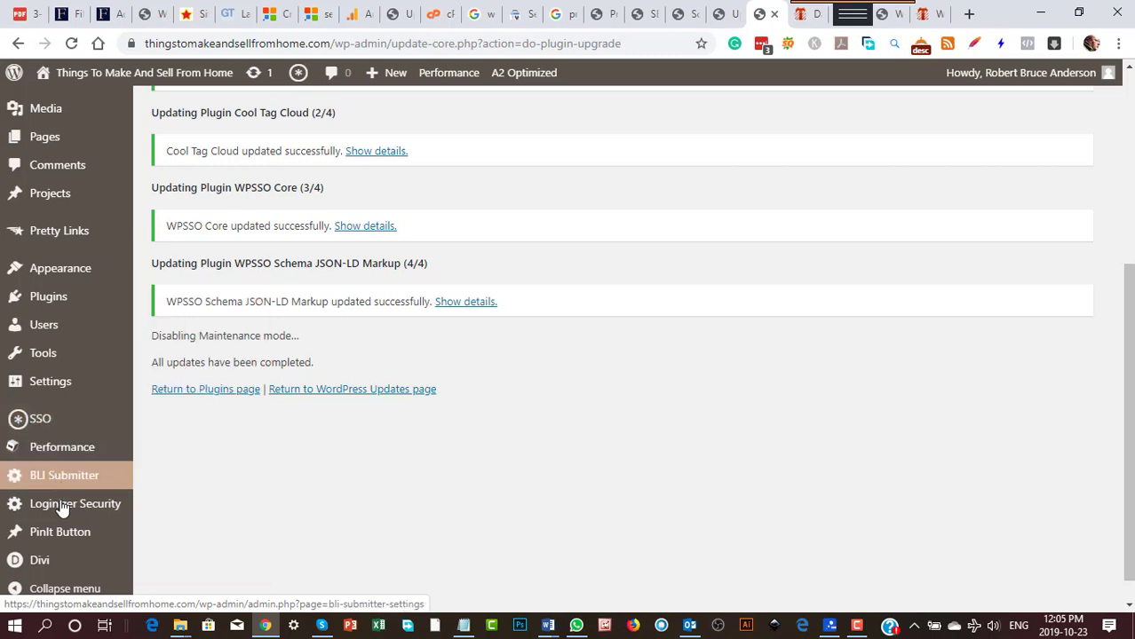
mouse_move(75, 565)
scroll(78, 570, "down", 1)
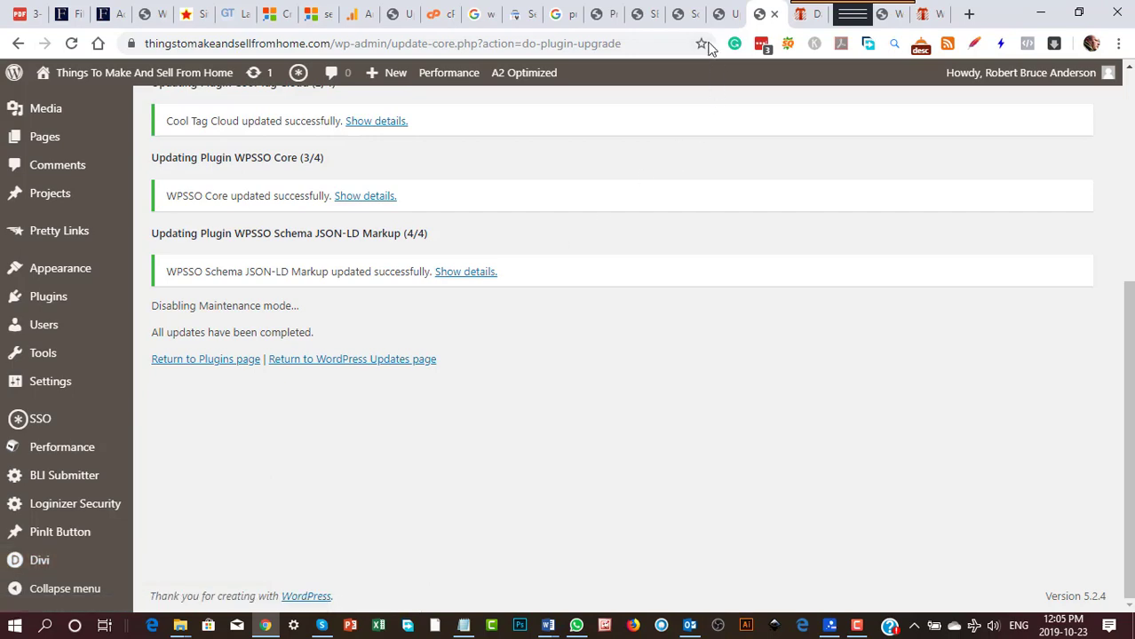
Step: Switch to the Small Business Opportunities admin and check the options offered by its WP SEO Schema plugin
left_click(723, 16)
scroll(112, 444, "down", 3)
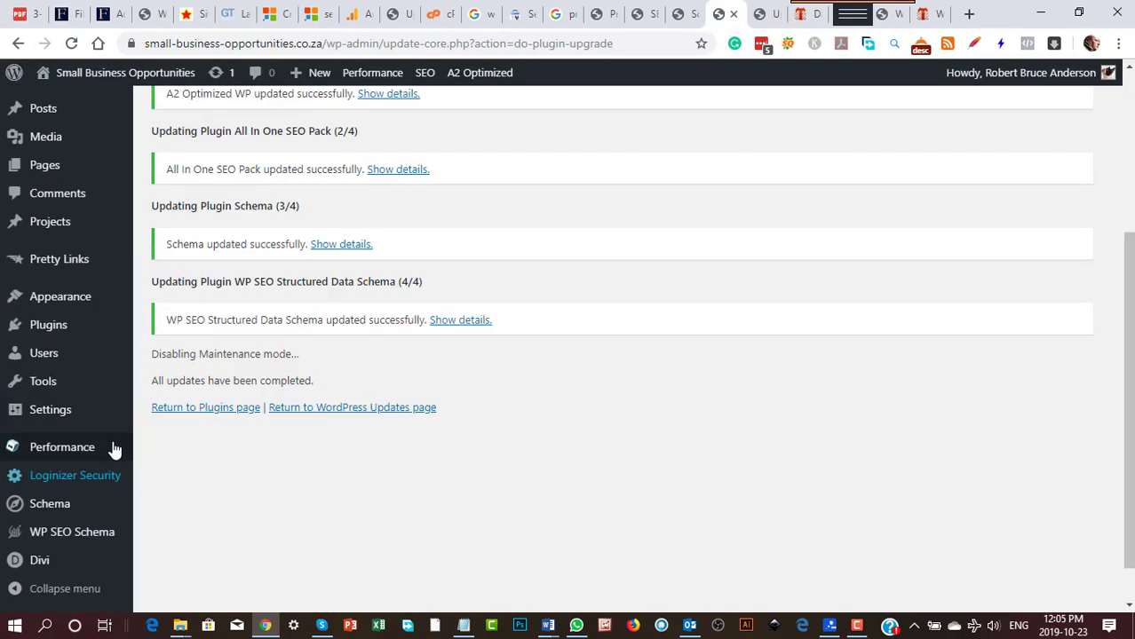
mouse_move(55, 538)
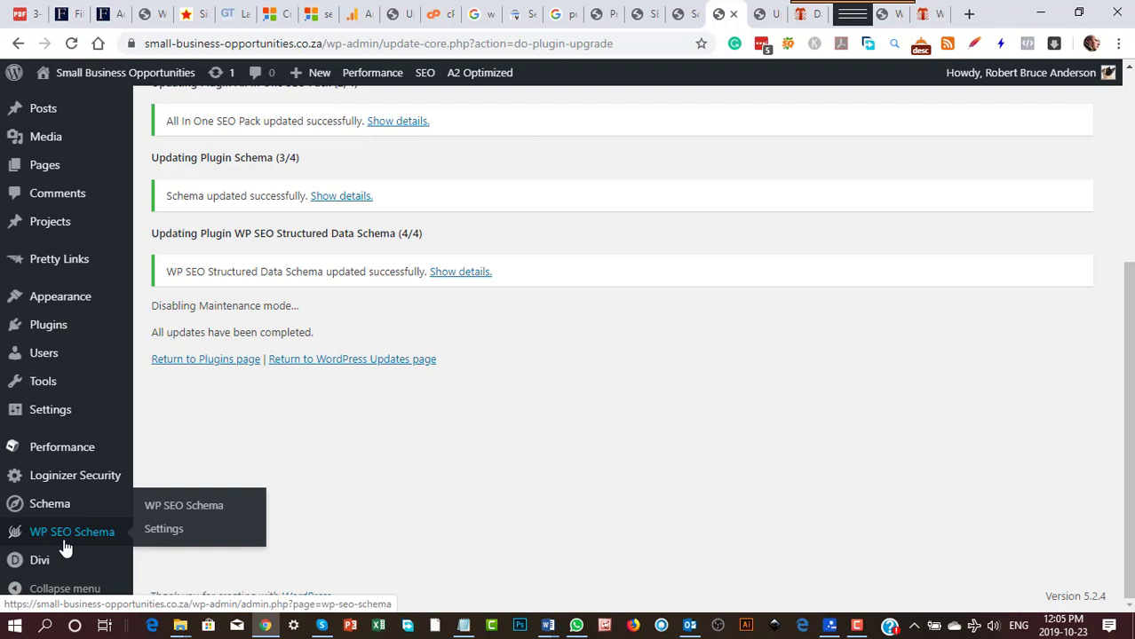
Step: Open the WP SEO Schema and Schema plugin pages in separate tabs and bring up the WP SEO Schema settings
right_click(64, 546)
left_click(134, 365)
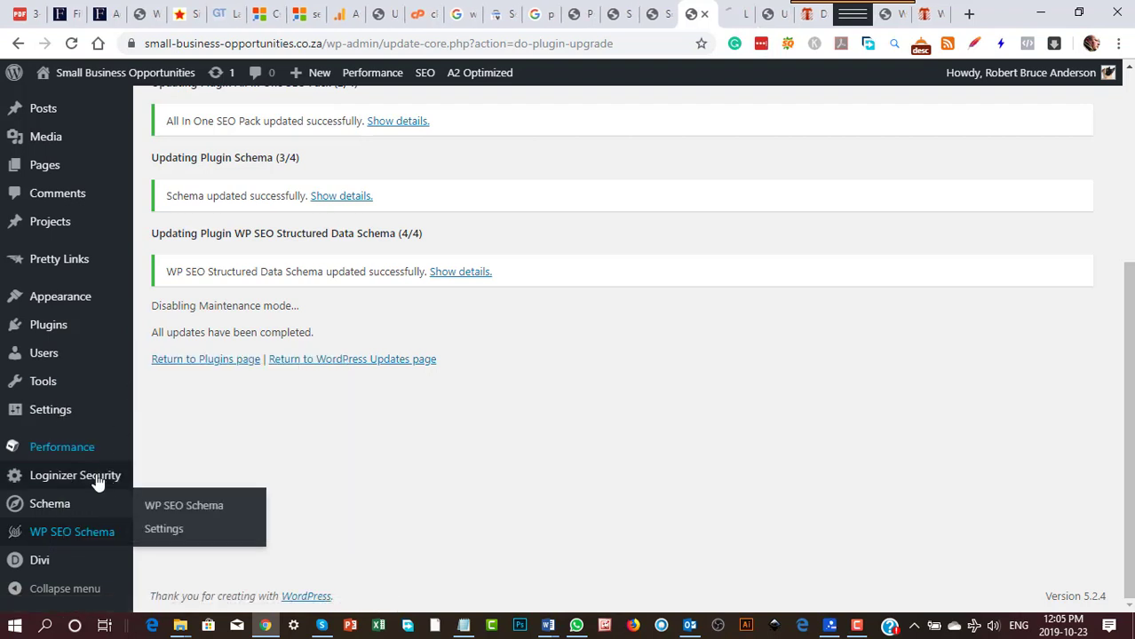
right_click(55, 513)
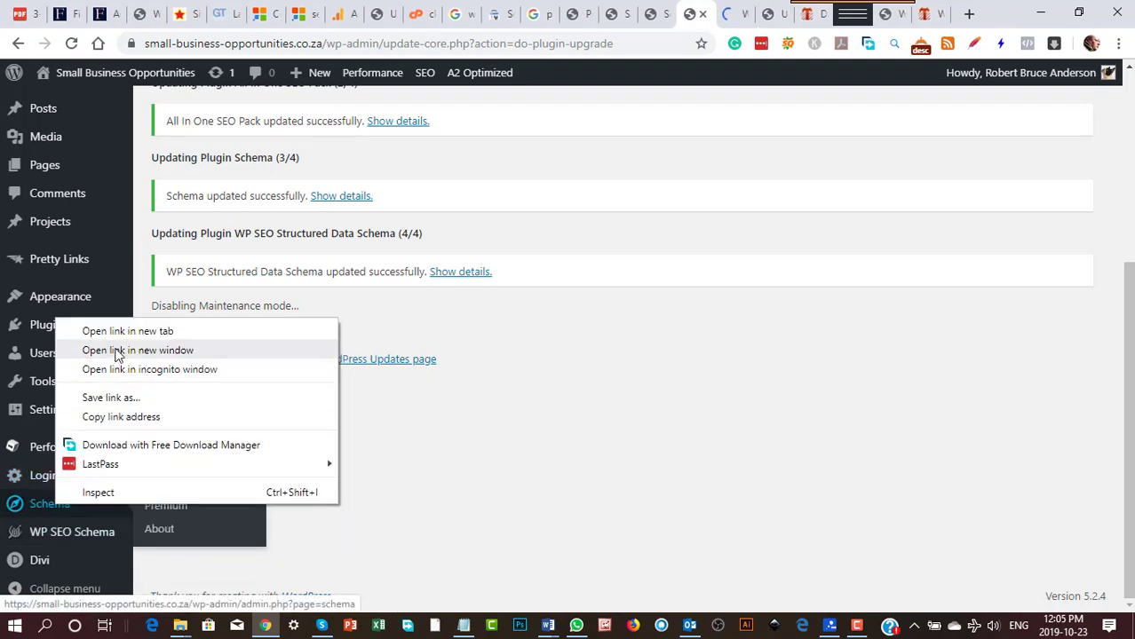
left_click(164, 330)
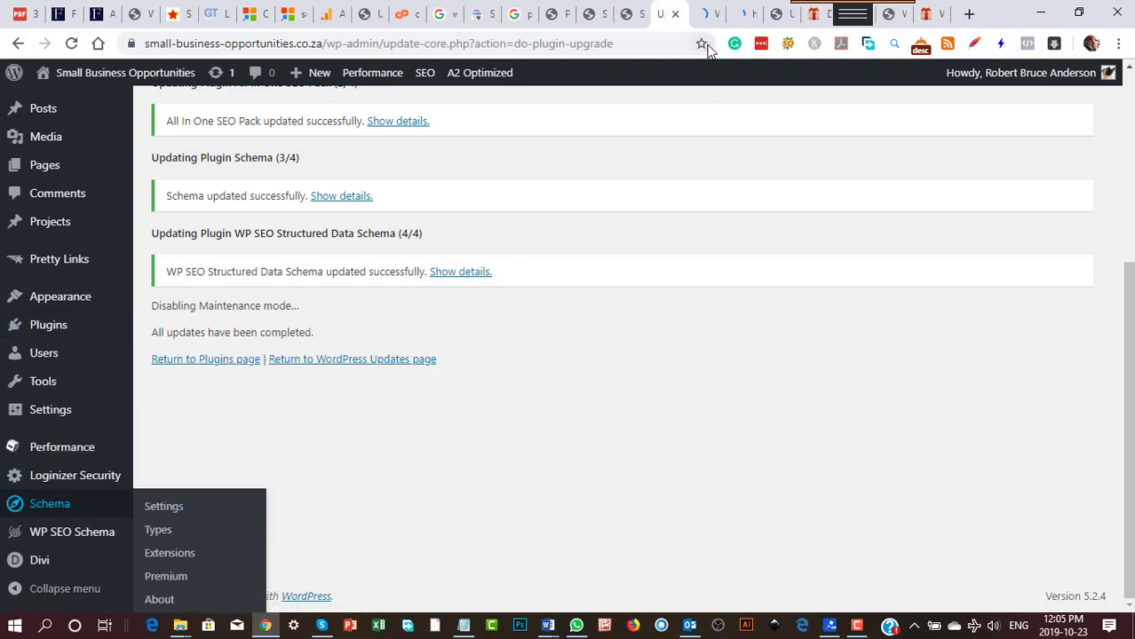
left_click(698, 20)
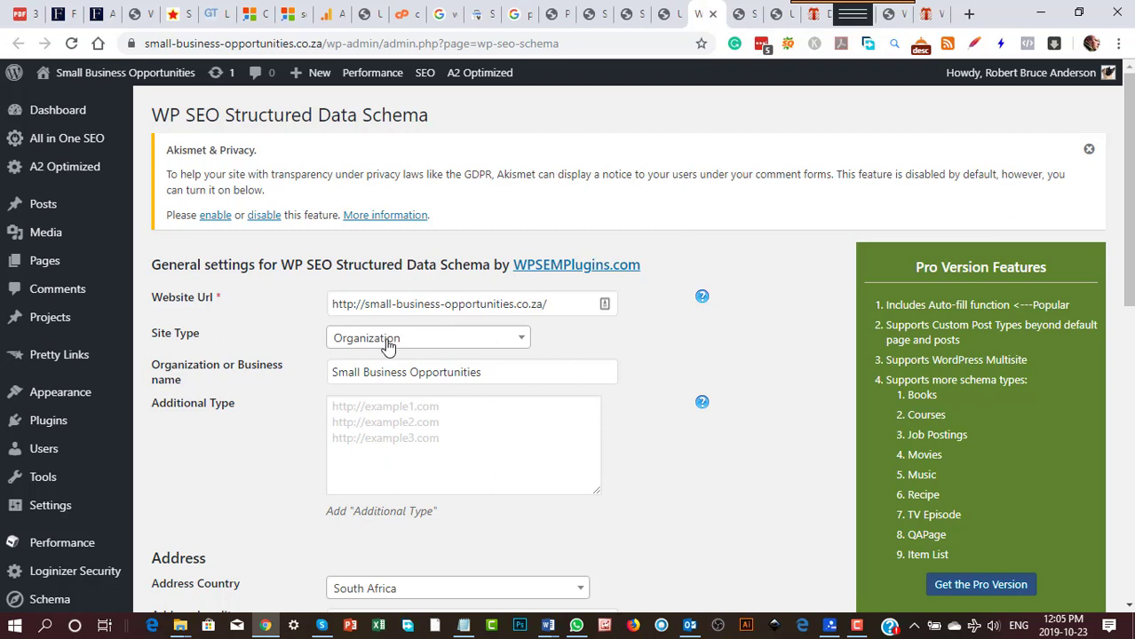
Step: Set the Site Type in the WP SEO Structured Data Schema general settings to LocalBusiness
left_click(437, 341)
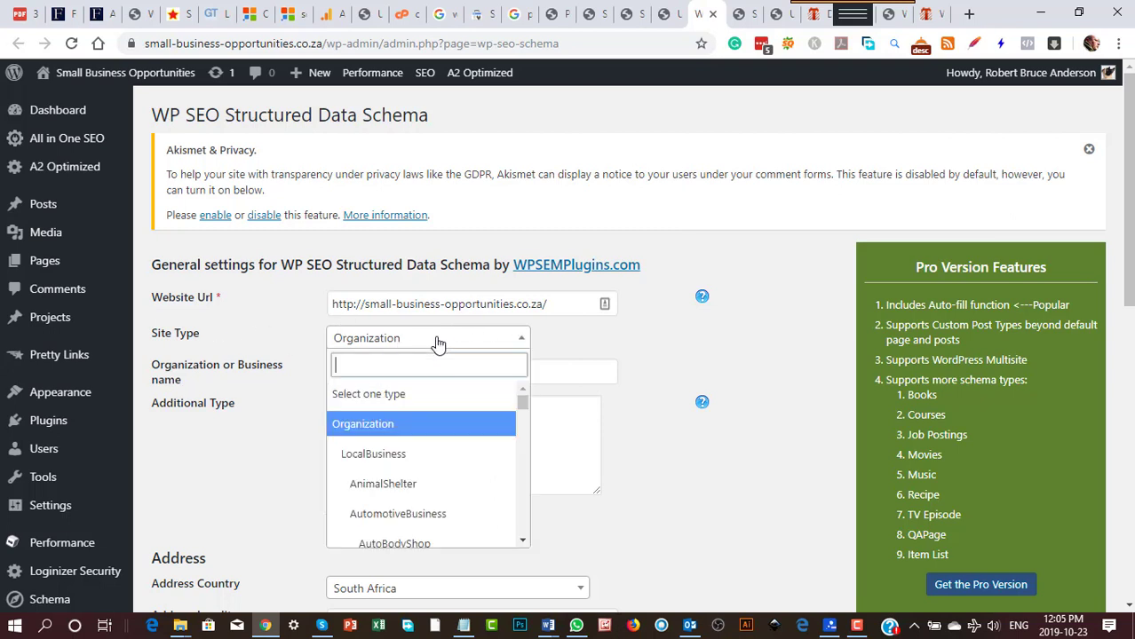
scroll(436, 522, "down", 2)
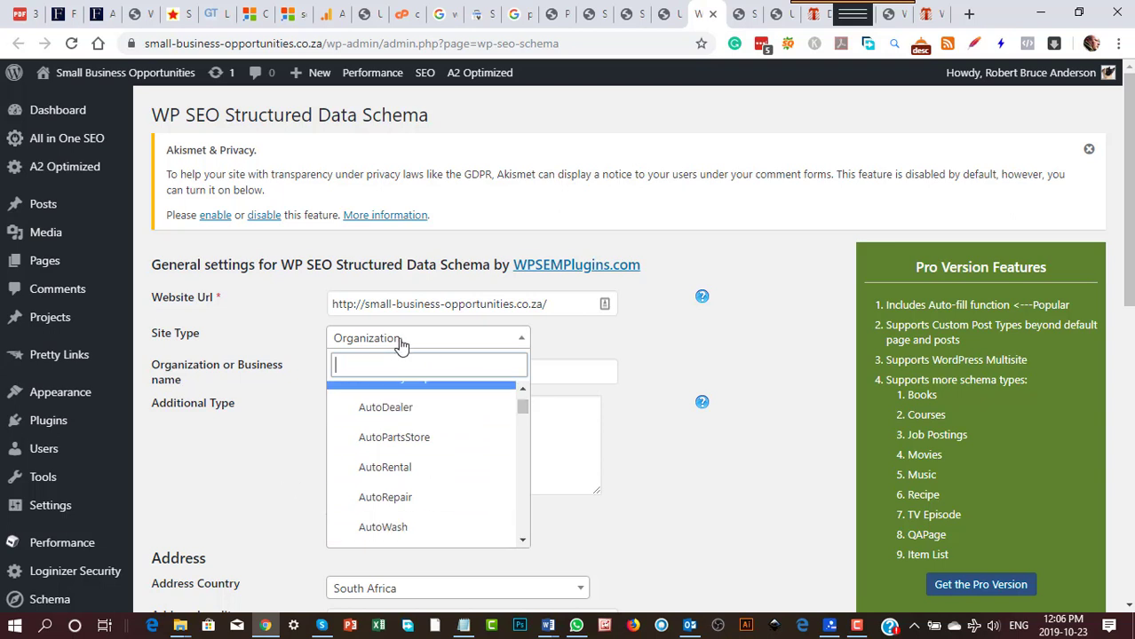
scroll(520, 402, "up", 2)
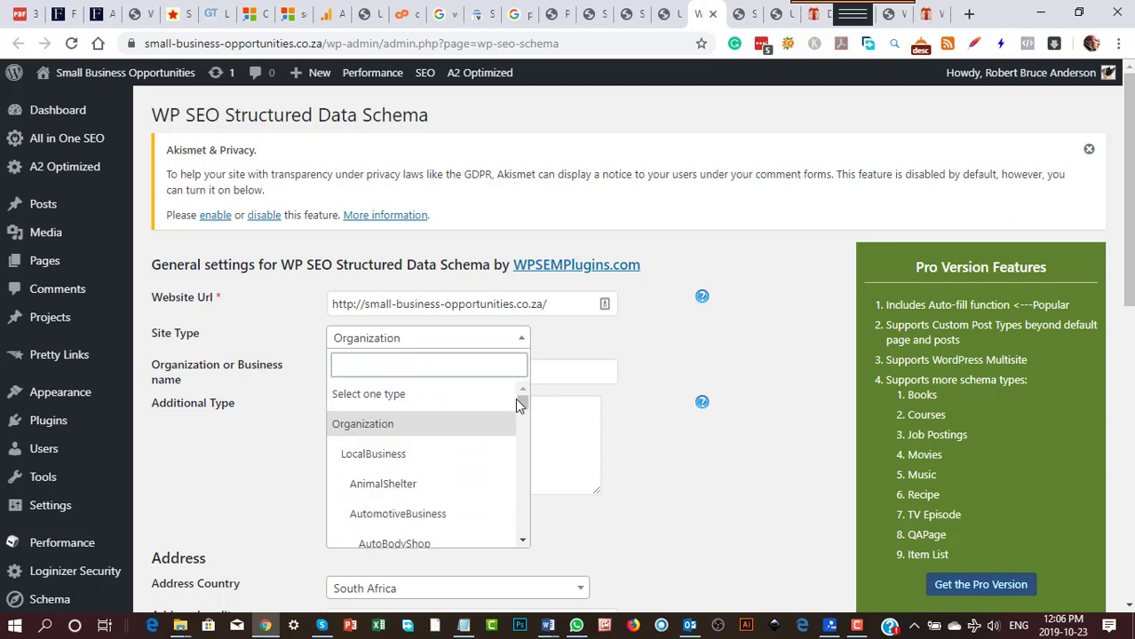
left_click(402, 454)
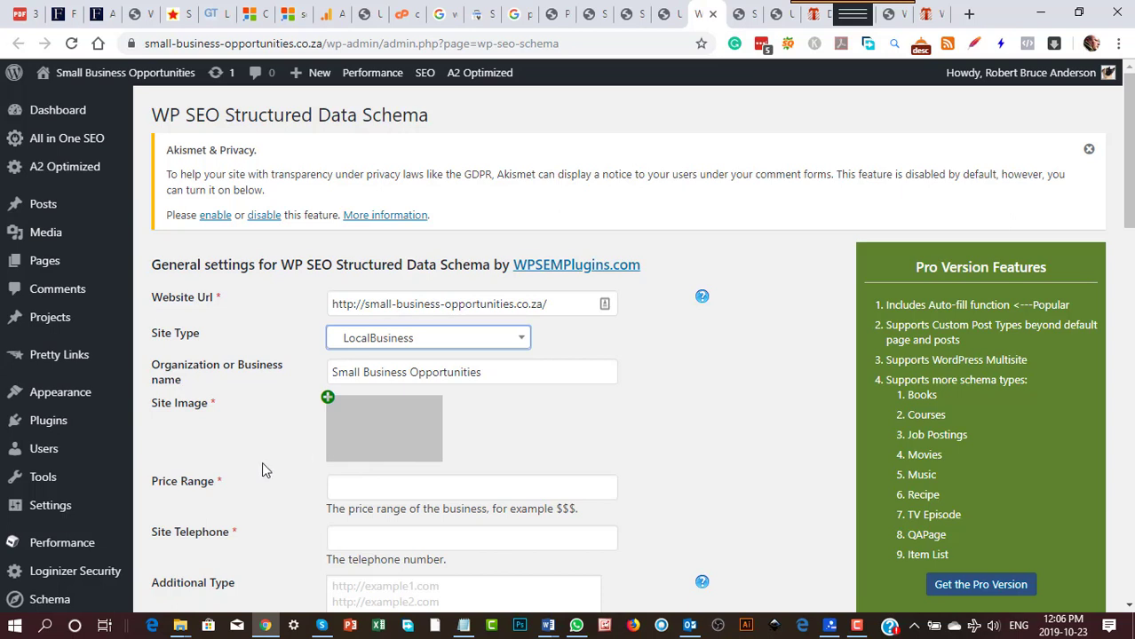
Step: Look through the full list of site types under LocalBusiness, from AnimalShelter to TravelAgency
left_click(480, 343)
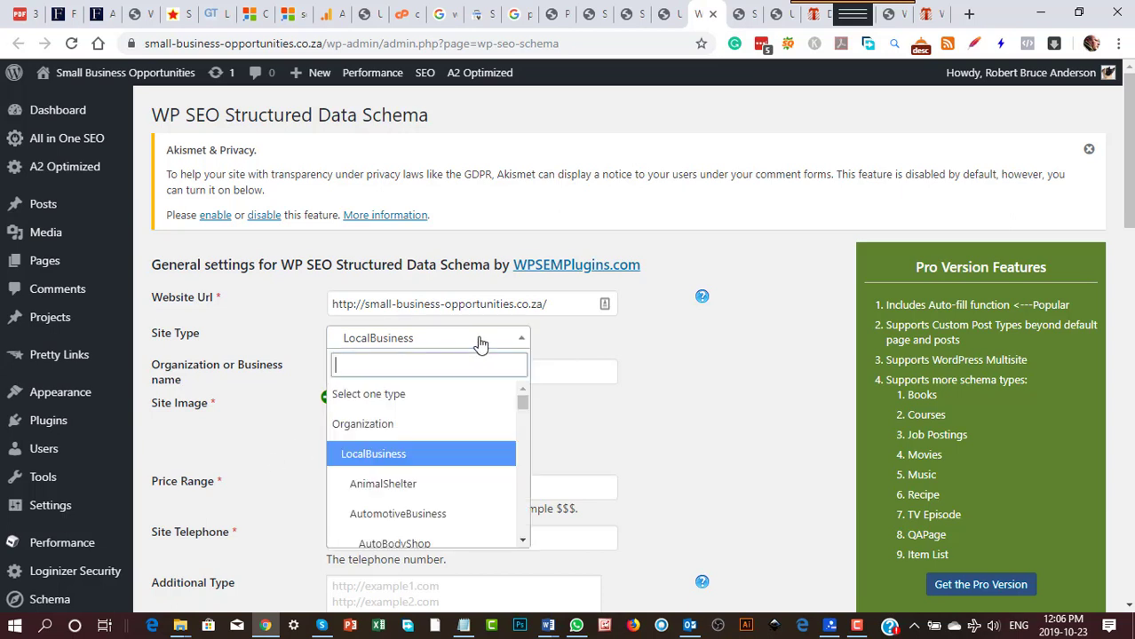
scroll(460, 456, "down", 2)
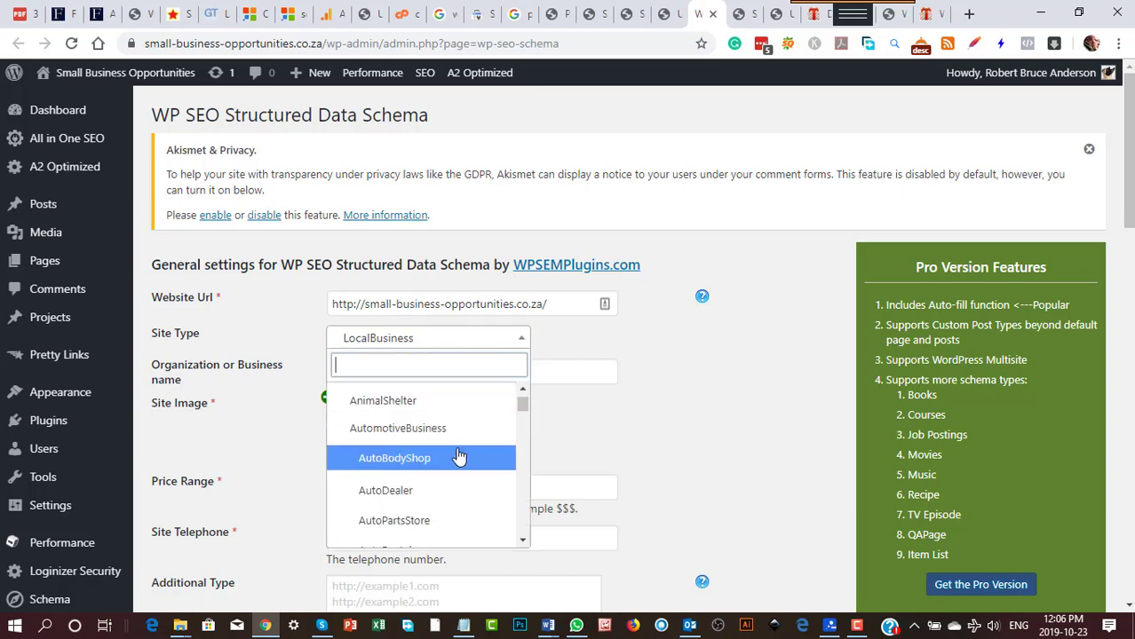
scroll(459, 456, "down", 5)
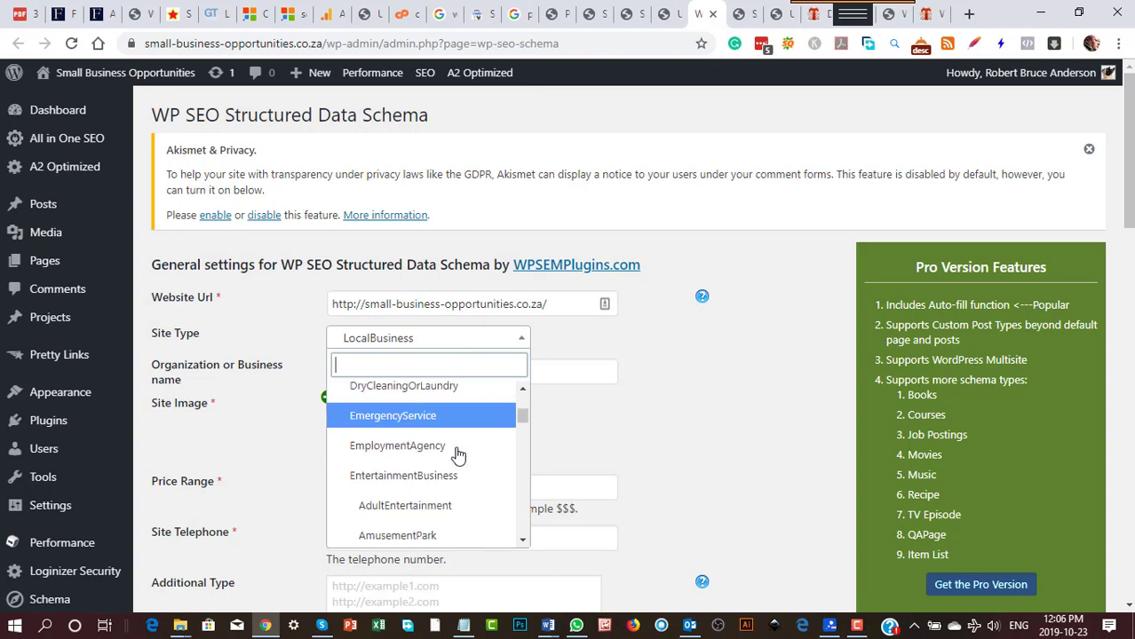
scroll(460, 455, "down", 5)
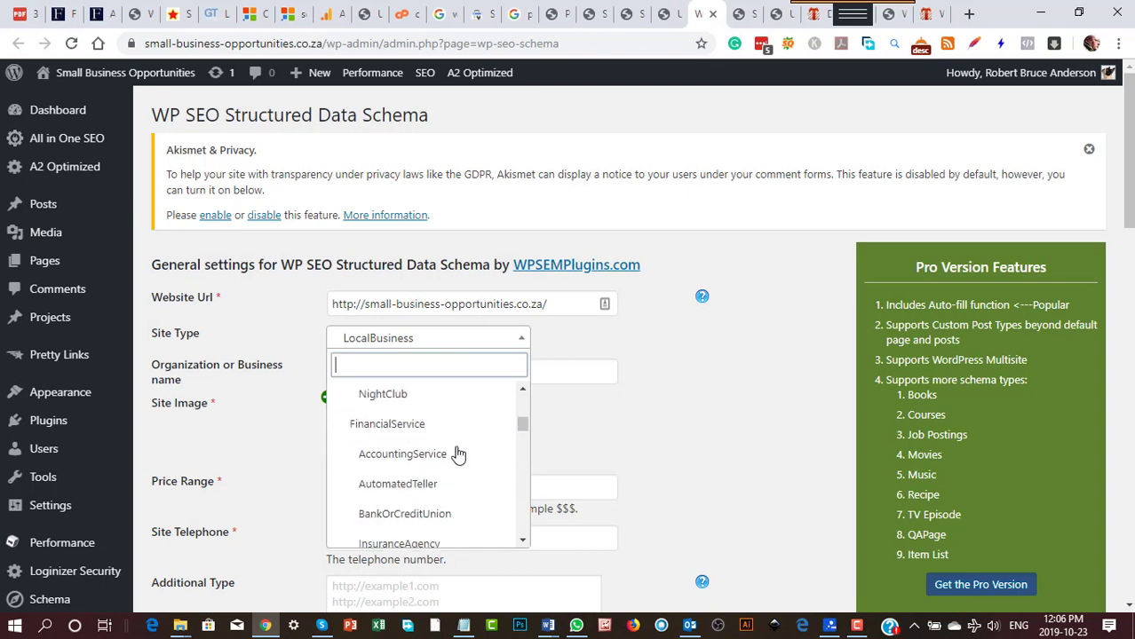
scroll(457, 454, "down", 5)
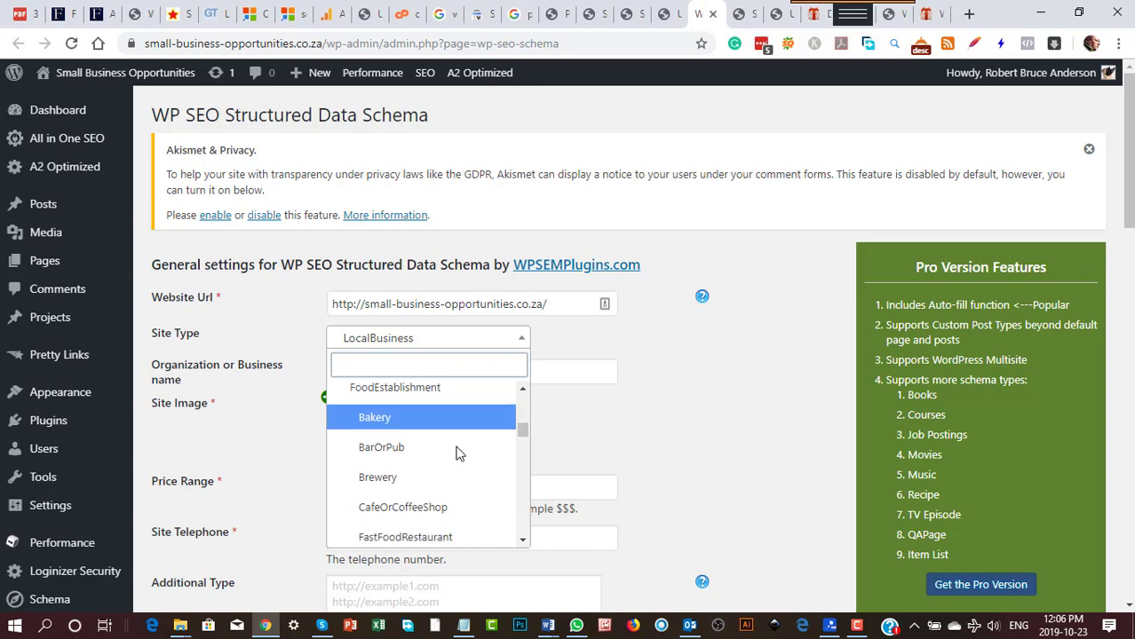
scroll(457, 454, "down", 5)
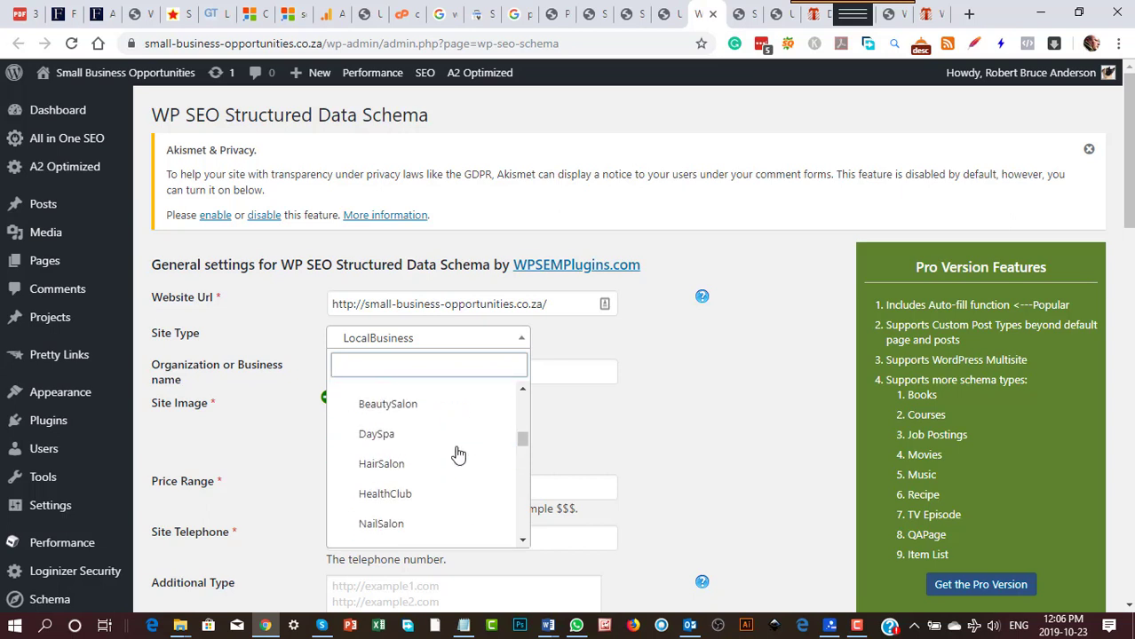
scroll(457, 454, "down", 3)
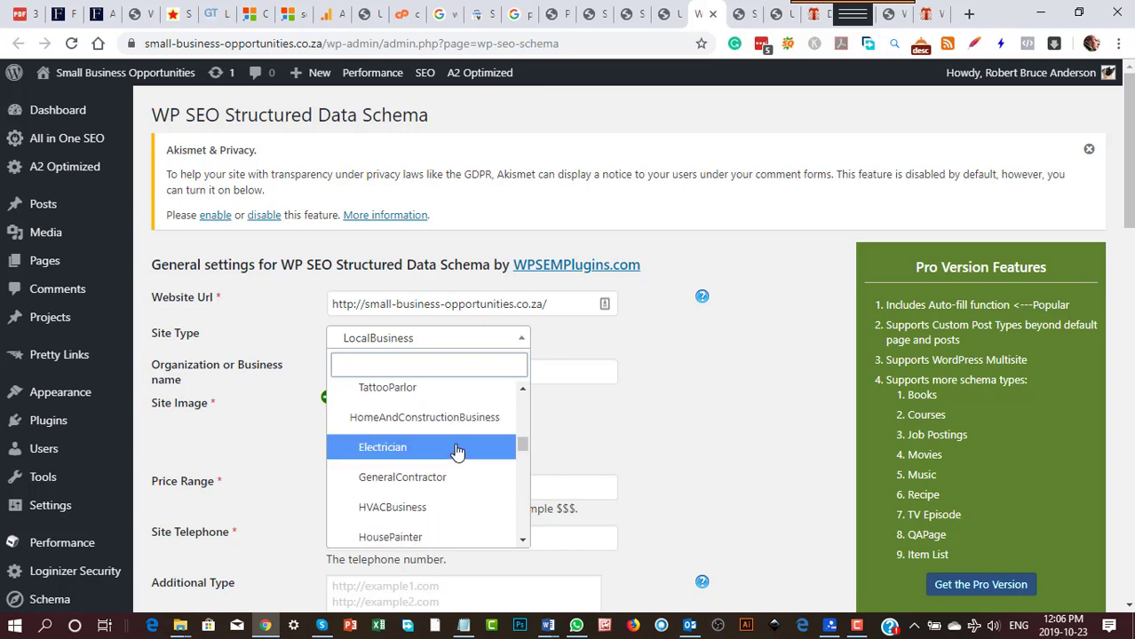
scroll(457, 454, "down", 8)
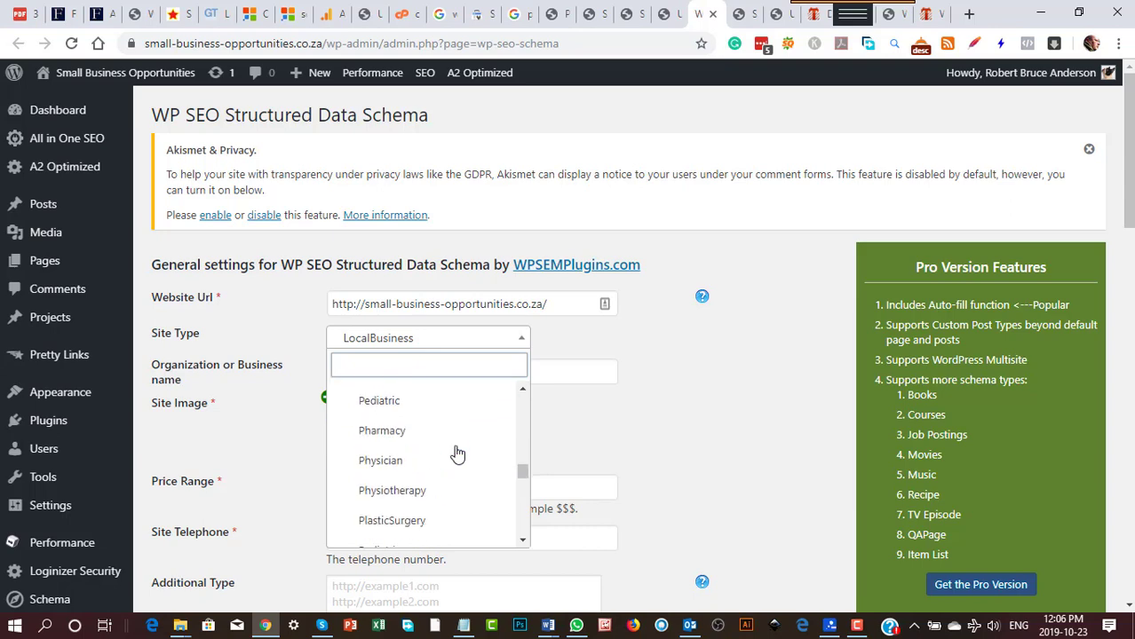
scroll(457, 454, "down", 2)
scroll(458, 473, "down", 10)
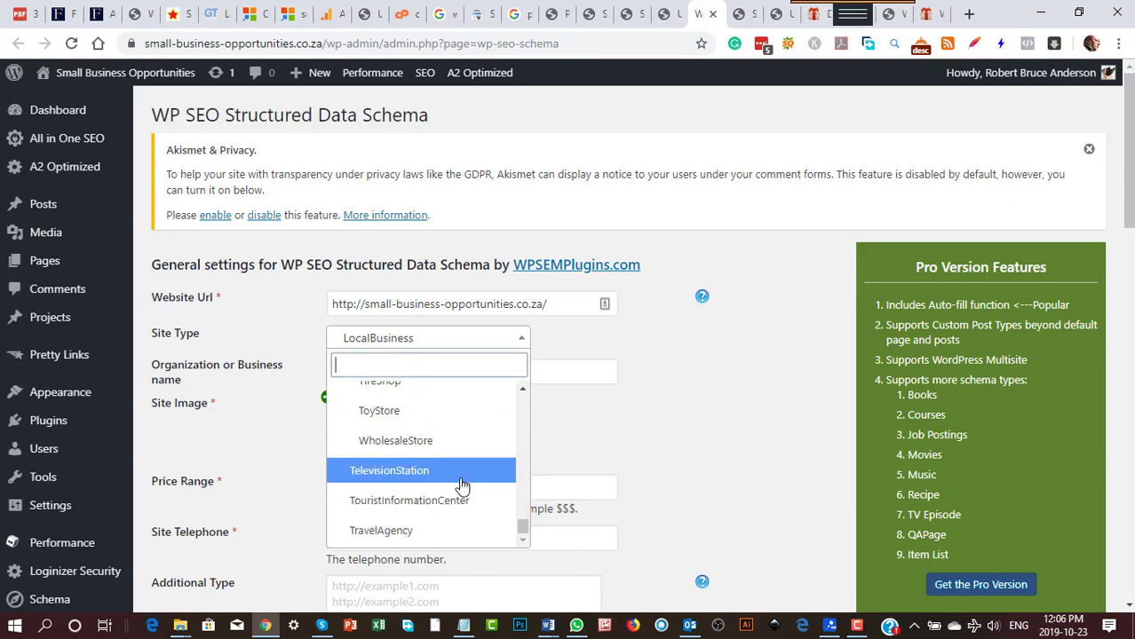
Step: Examine the store subtypes in the Site Type list, working back to the sports and shopping center types
scroll(683, 406, "up", 3)
scroll(453, 487, "up", 5)
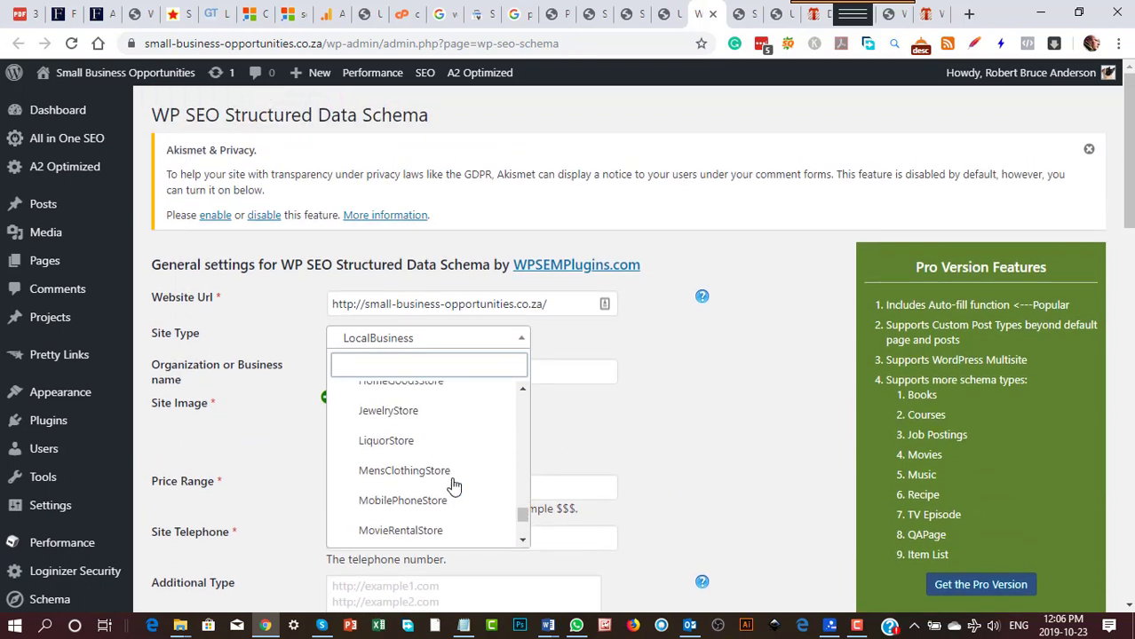
scroll(454, 487, "down", 1)
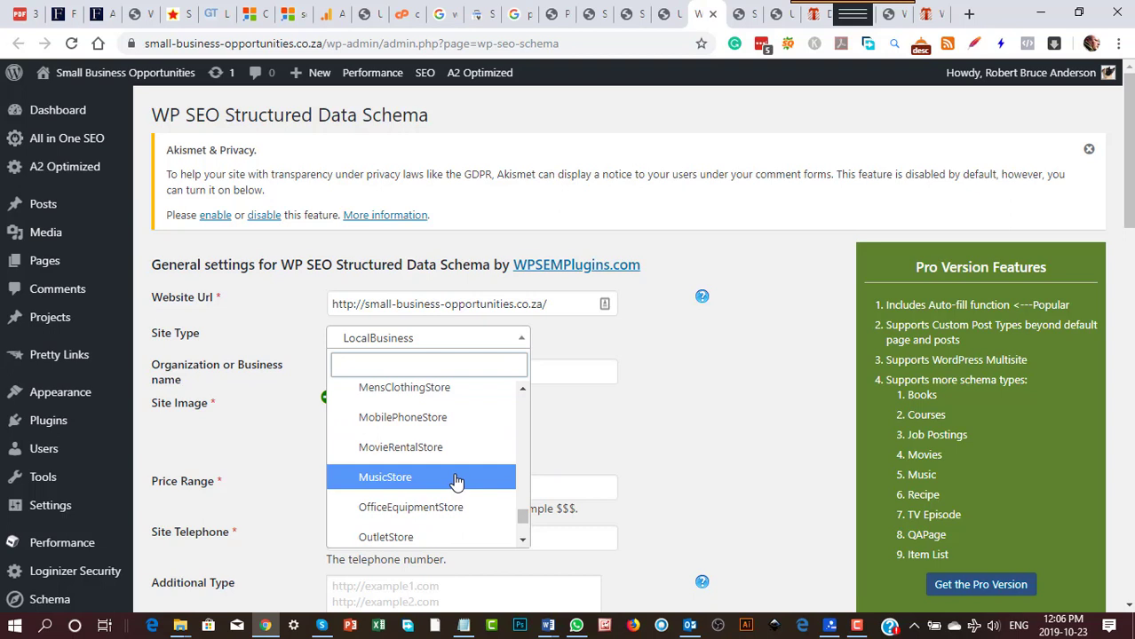
scroll(456, 482, "up", 1)
scroll(456, 482, "up", 1)
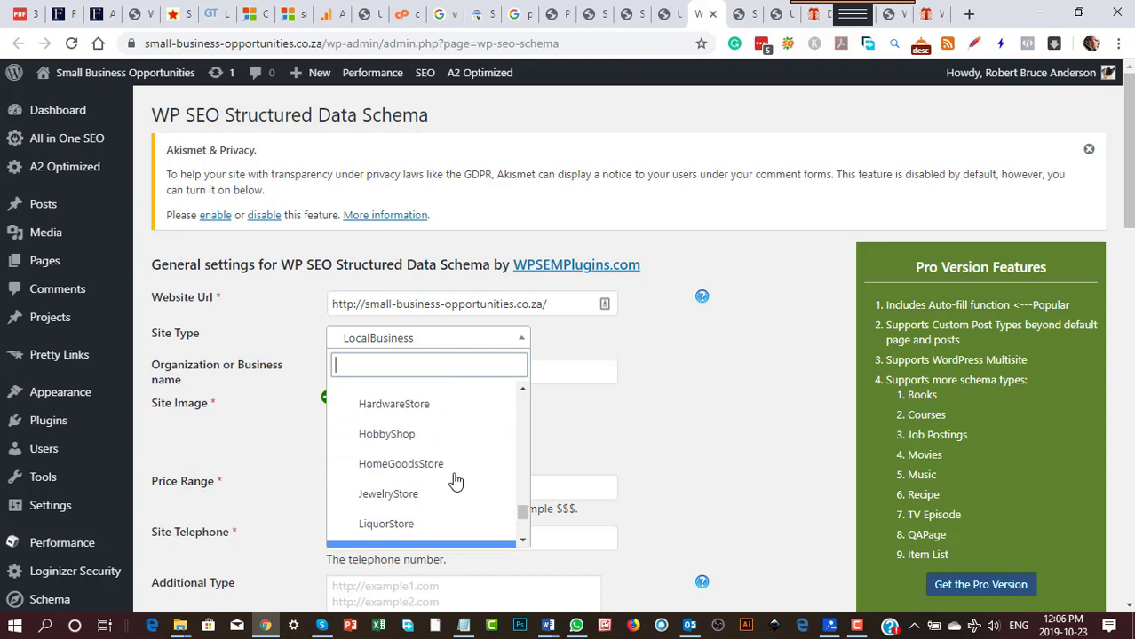
scroll(455, 481, "up", 2)
scroll(456, 481, "up", 2)
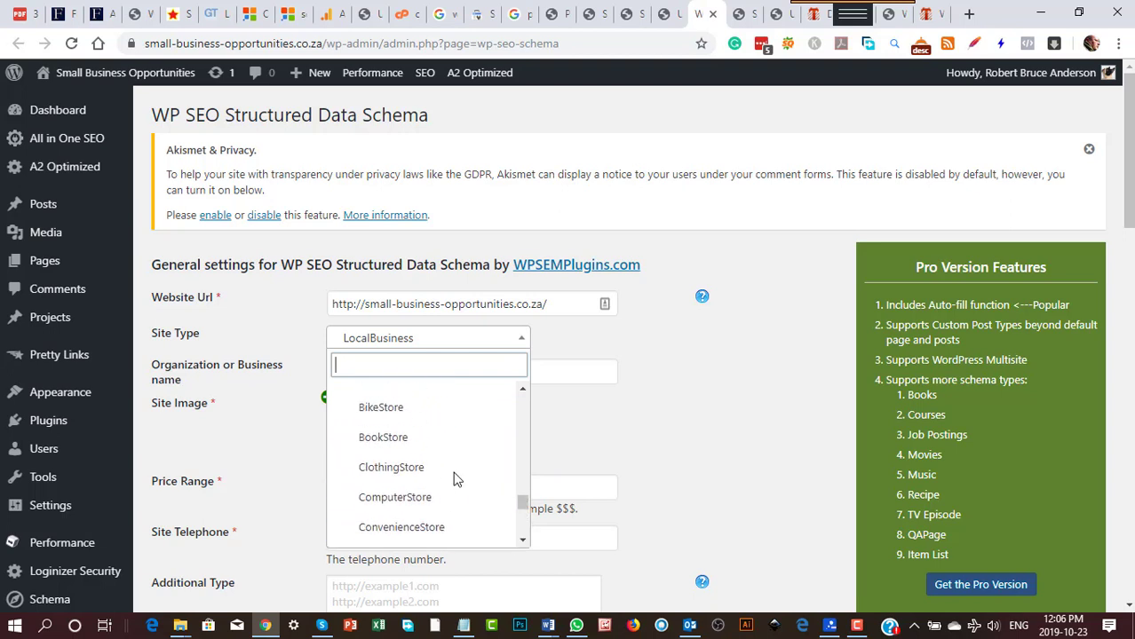
scroll(455, 480, "up", 3)
scroll(455, 479, "up", 5)
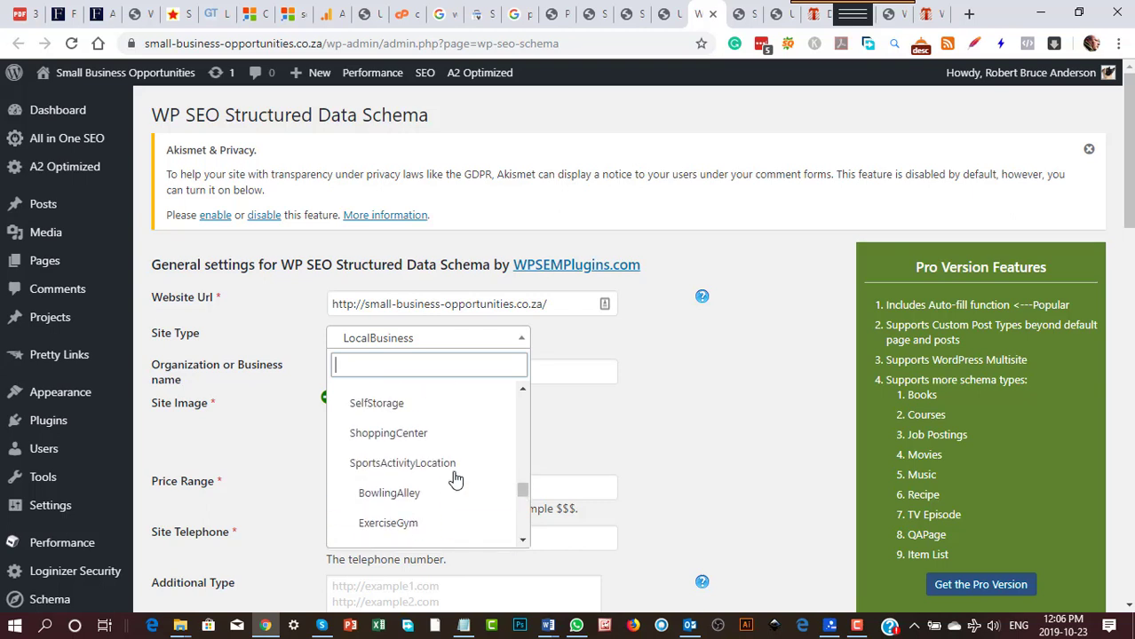
Step: Examine the medical business and home-and-construction subtypes available for the Site Type
scroll(455, 480, "up", 6)
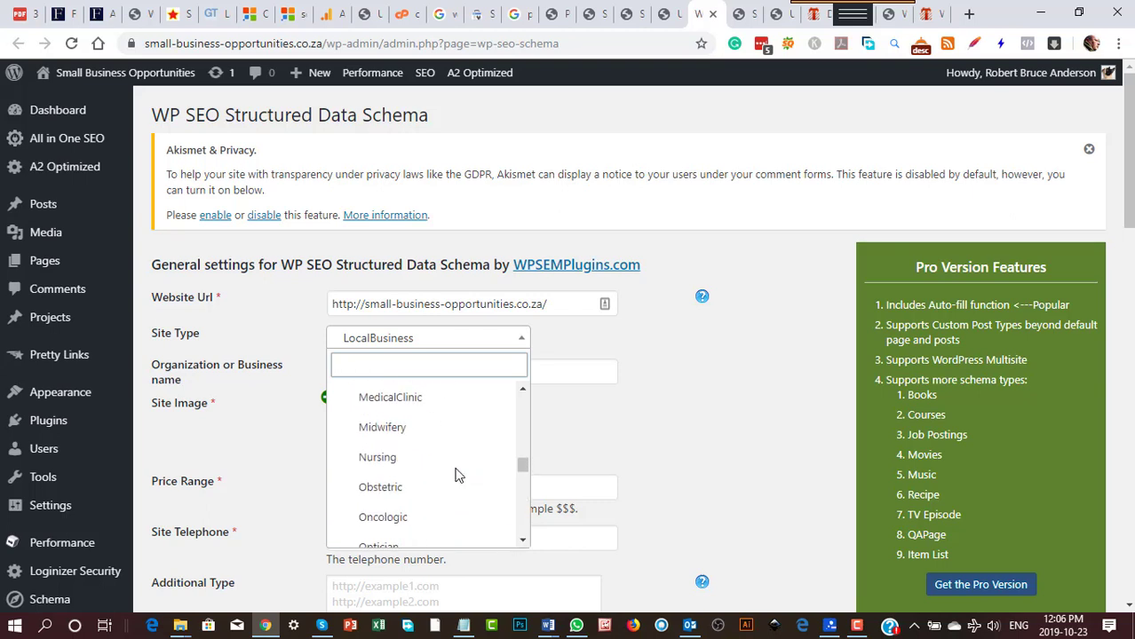
scroll(456, 477, "up", 4)
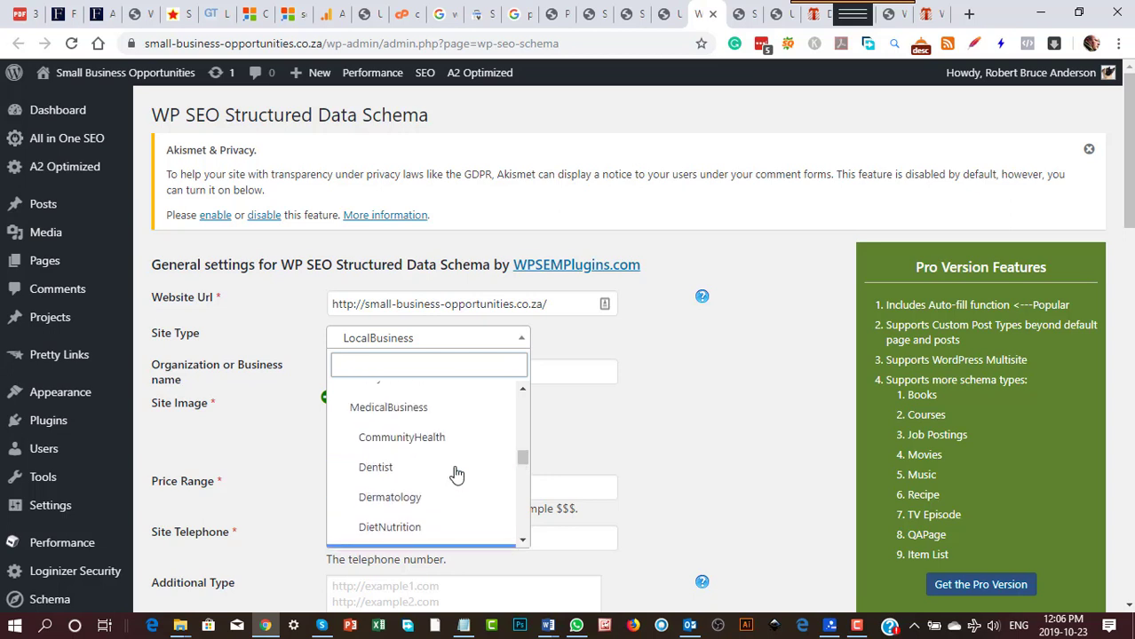
scroll(456, 475, "up", 6)
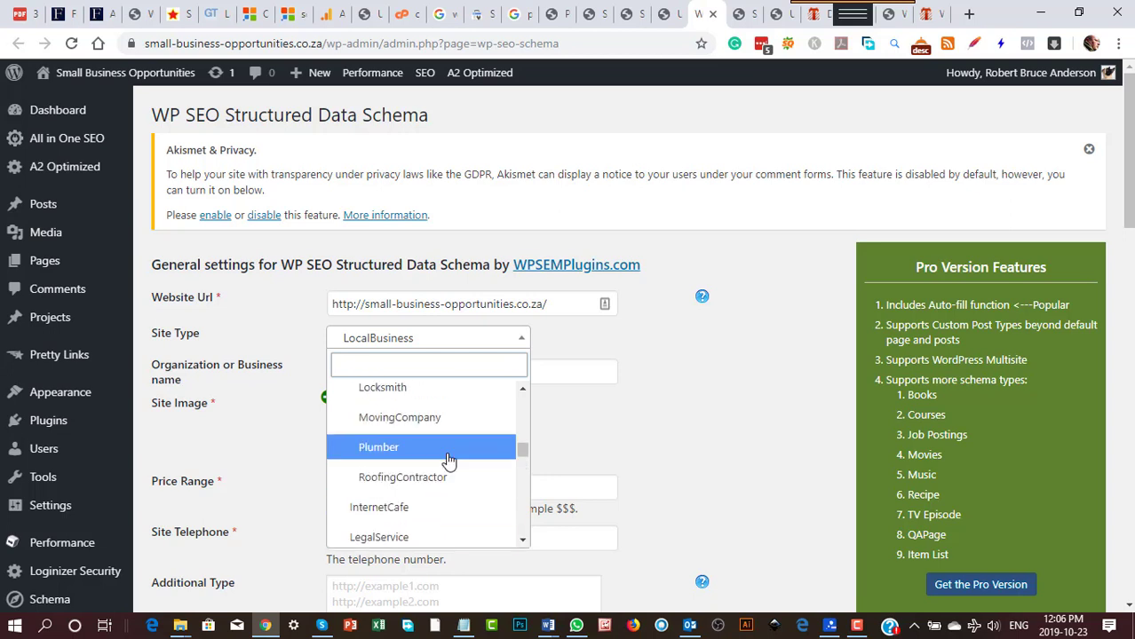
scroll(449, 459, "up", 6)
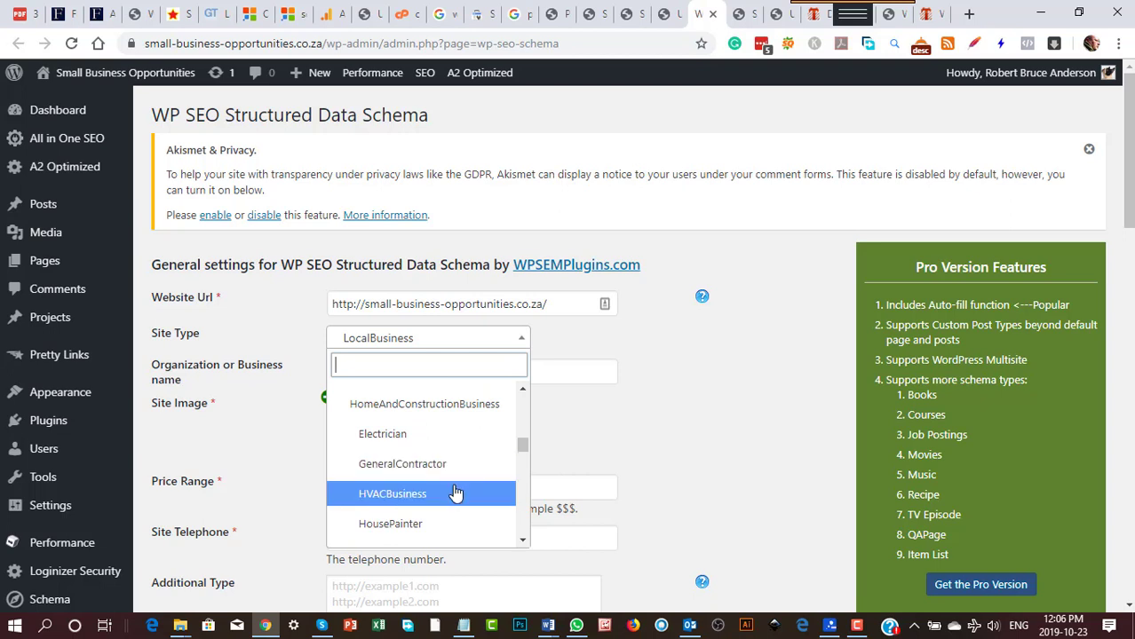
scroll(455, 494, "down", 2)
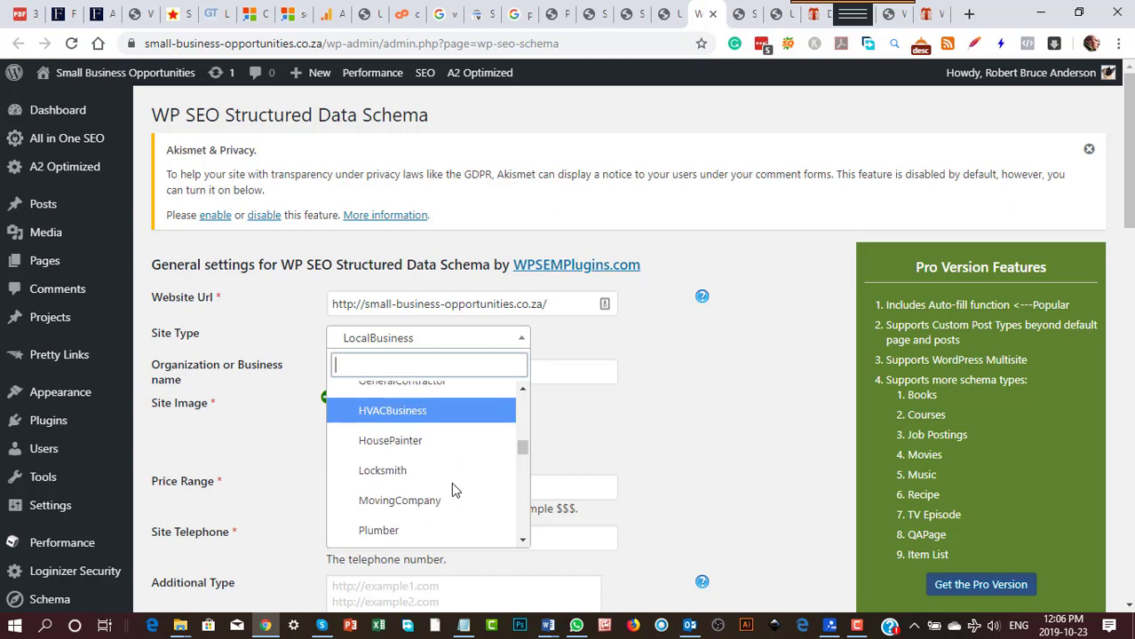
scroll(453, 490, "down", 2)
scroll(452, 490, "up", 3)
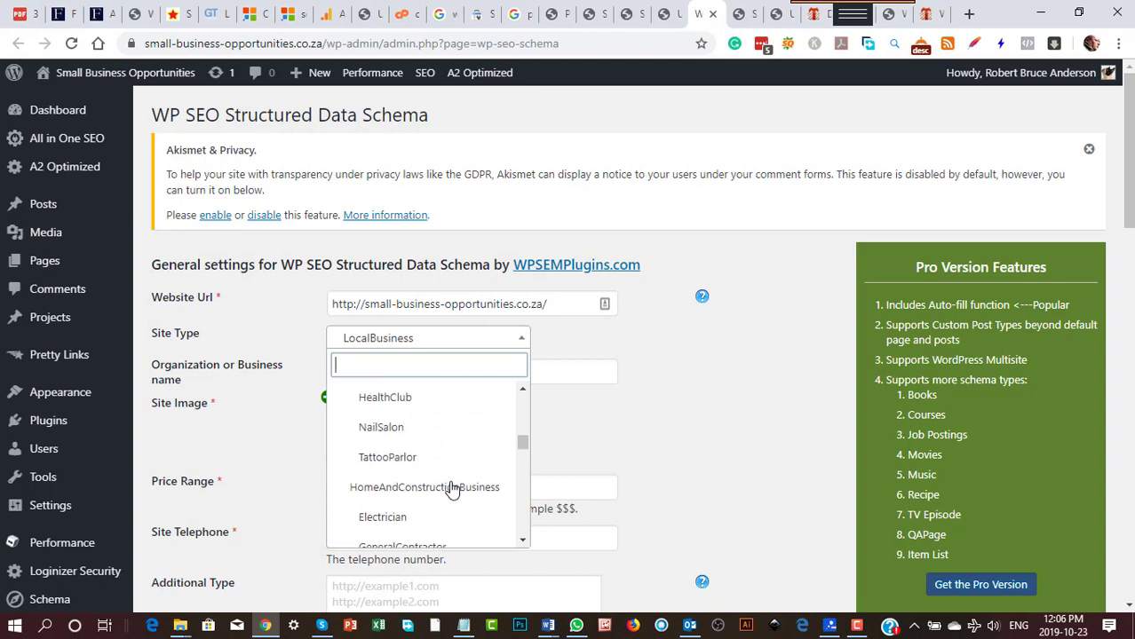
scroll(451, 490, "down", 2)
scroll(451, 489, "down", 1)
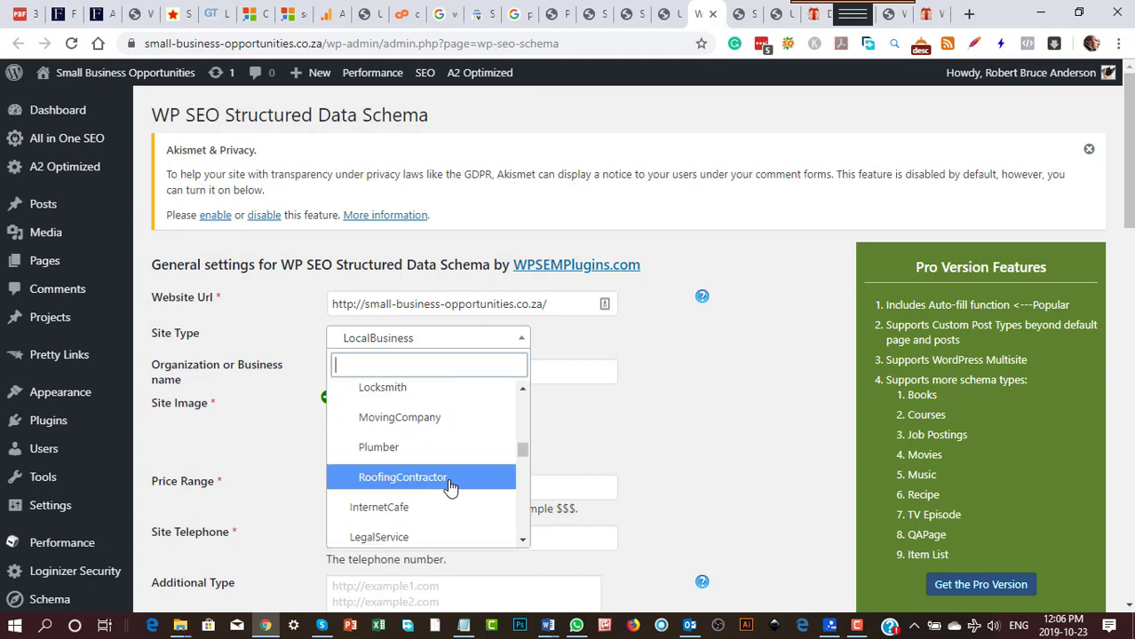
Step: Examine the remaining Site Type options, working back from the home-and-construction types through food, financial, entertainment and automotive businesses to LocalBusiness
scroll(450, 486, "up", 5)
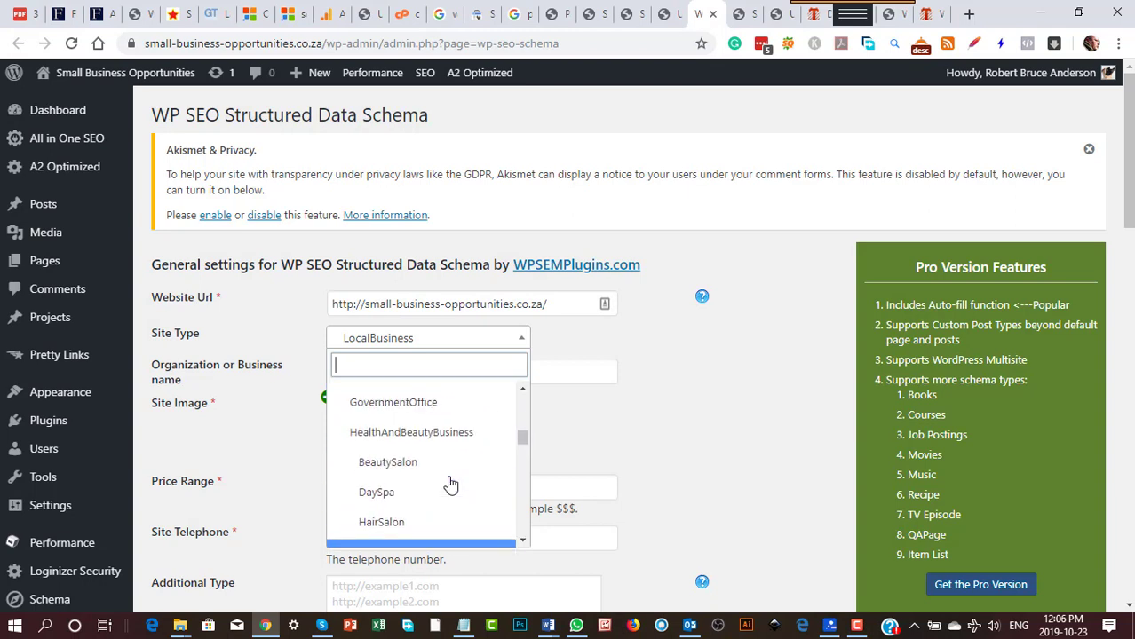
scroll(450, 484, "up", 5)
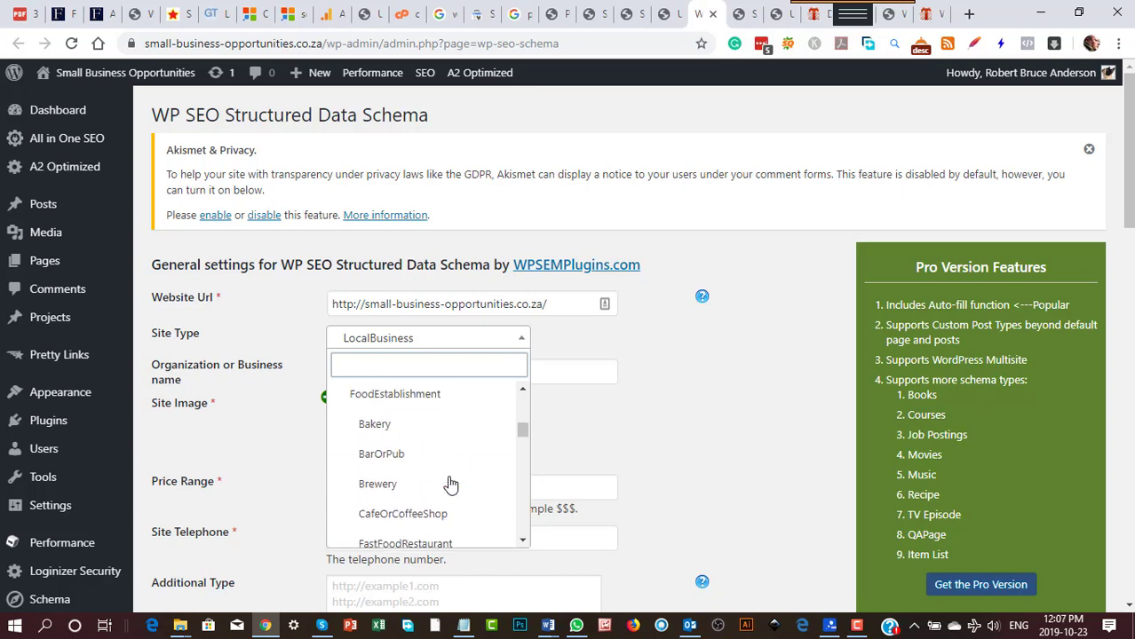
scroll(450, 484, "up", 3)
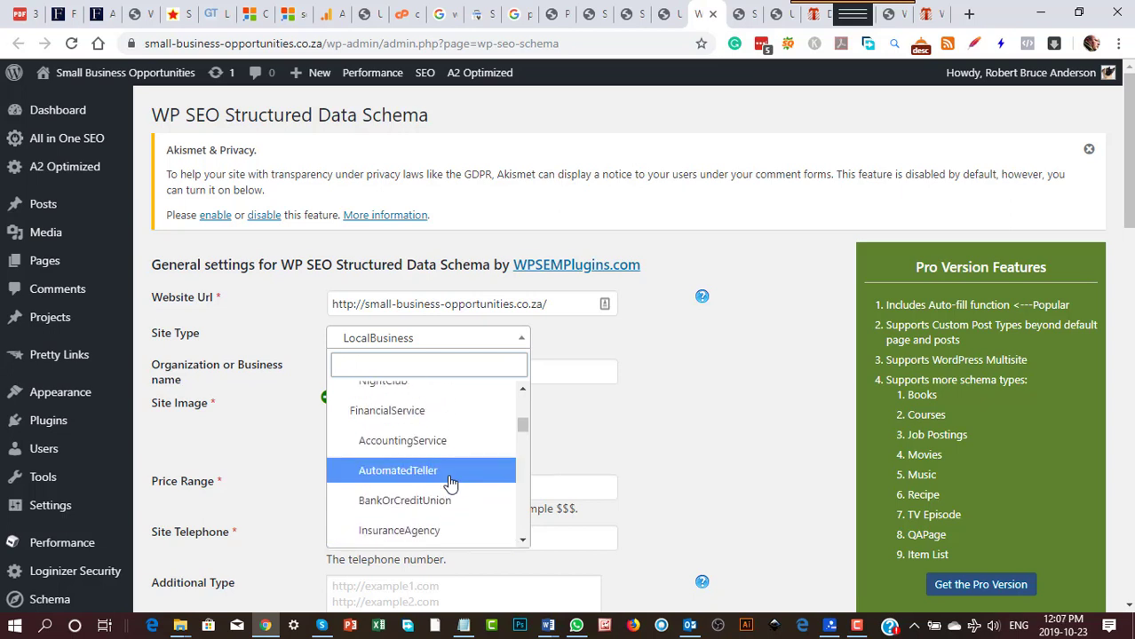
scroll(451, 484, "up", 1)
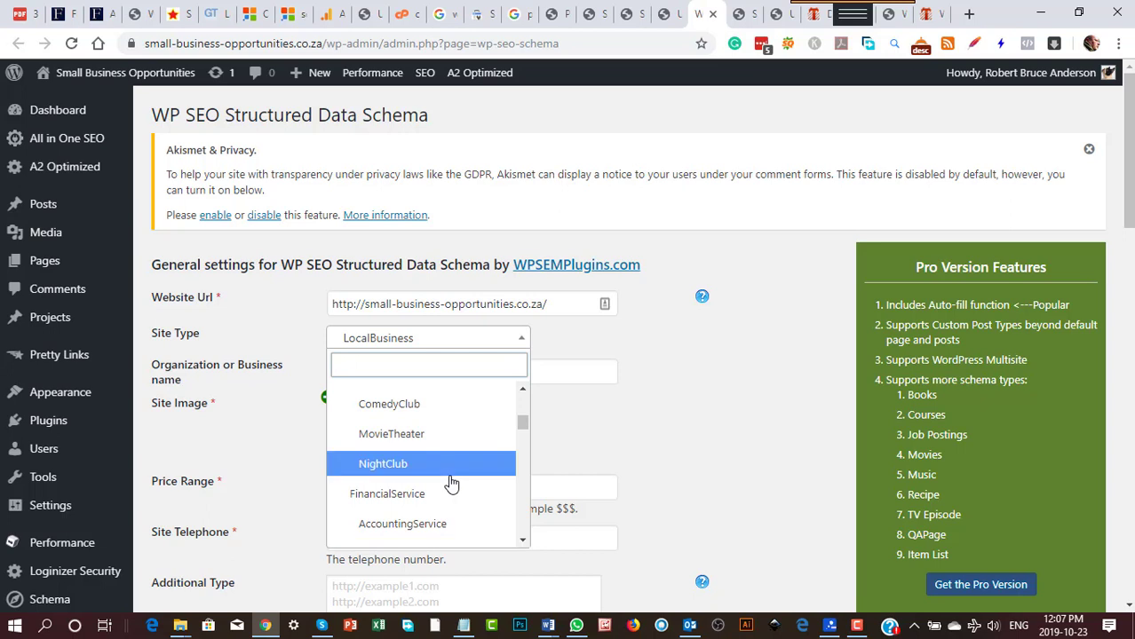
scroll(450, 484, "up", 2)
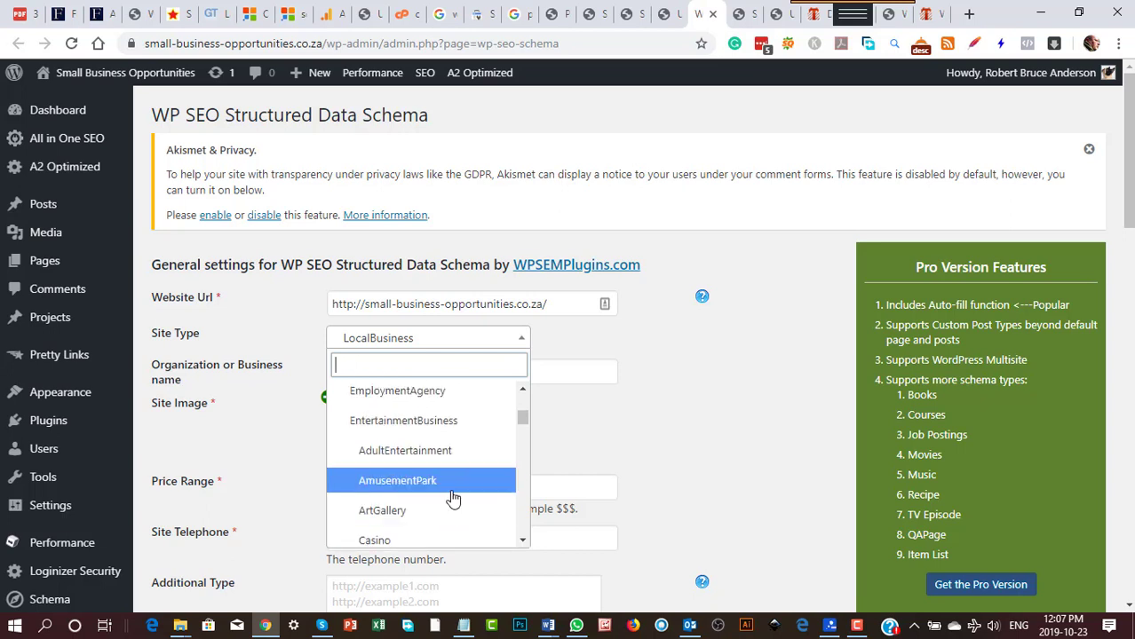
scroll(451, 497, "up", 1)
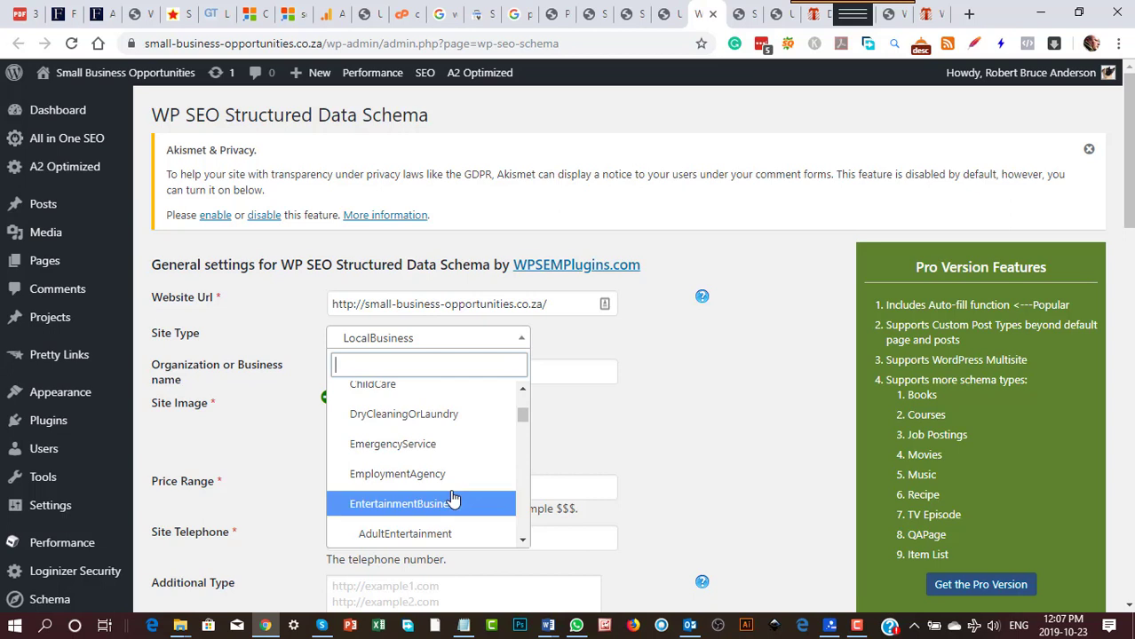
scroll(451, 498, "up", 2)
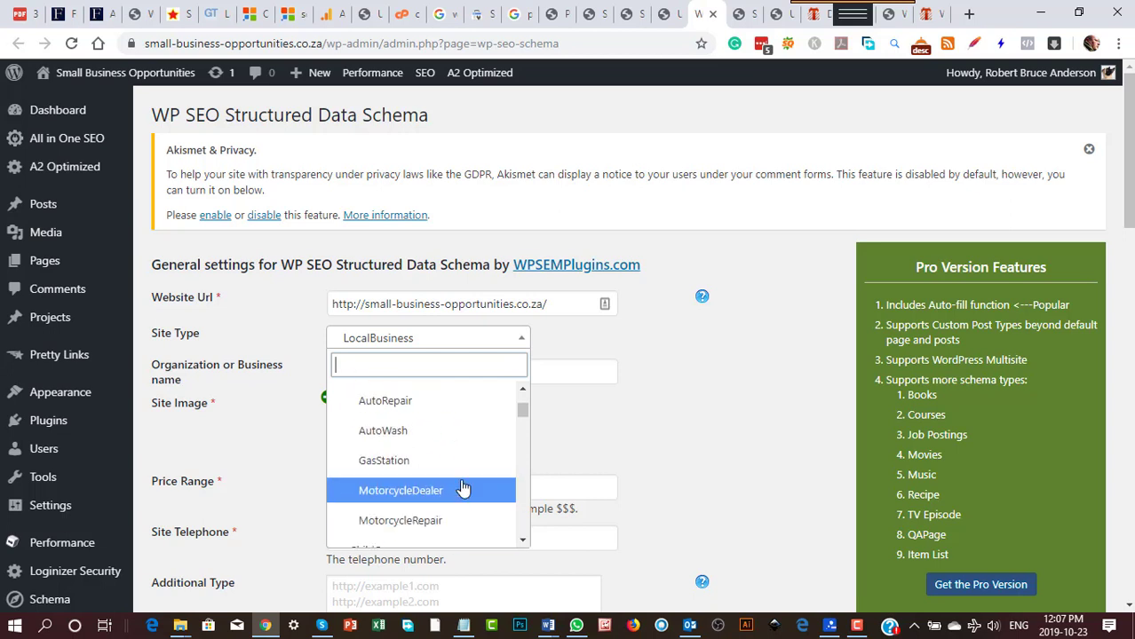
scroll(462, 490, "up", 1)
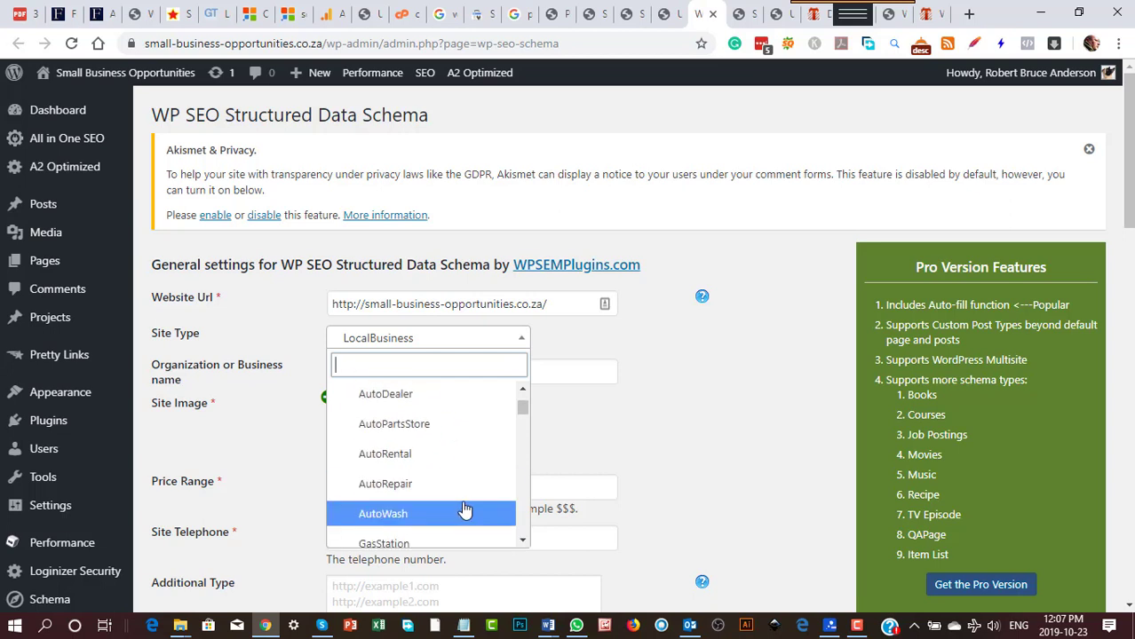
scroll(465, 510, "up", 1)
scroll(464, 492, "up", 1)
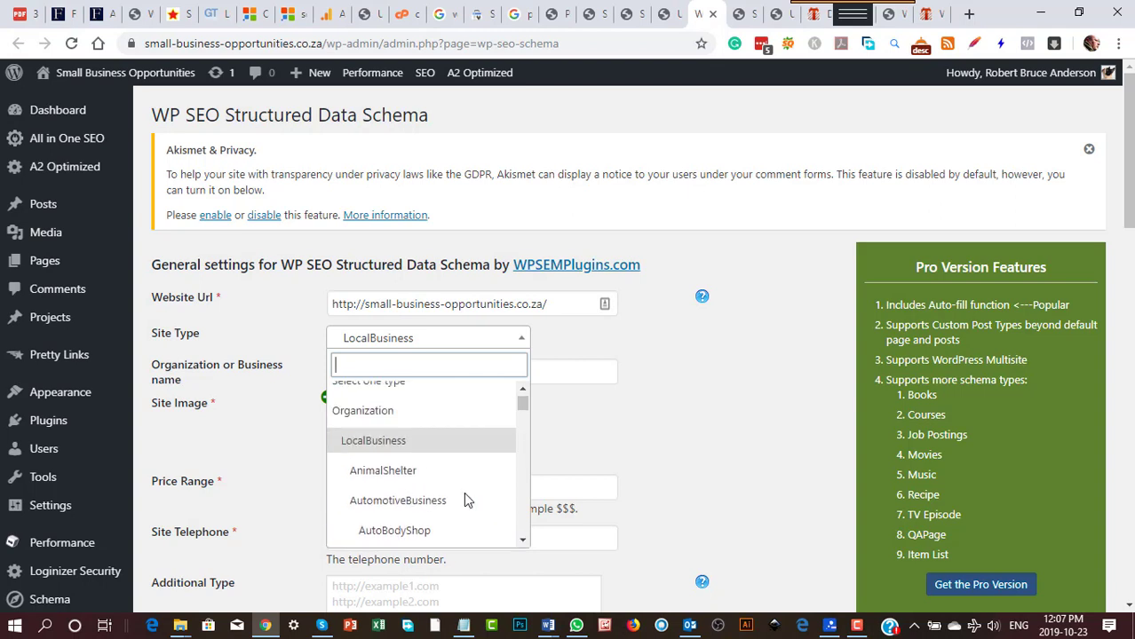
Step: Set the Site Type to Organization and look over the address, organization logo and site schema settings
scroll(463, 492, "up", 1)
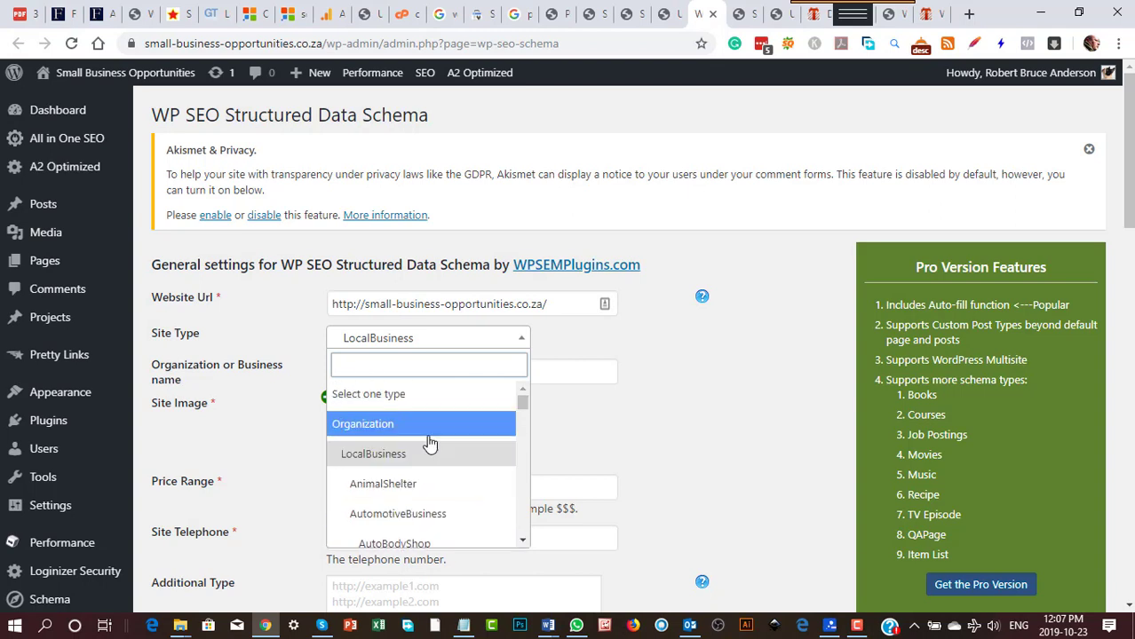
left_click(359, 431)
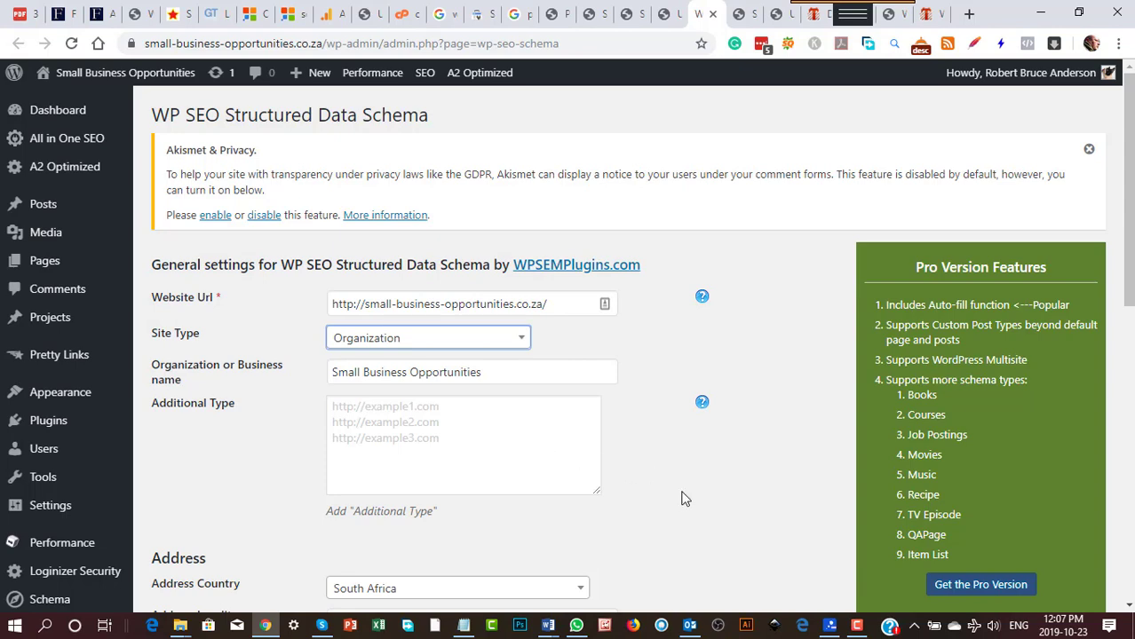
scroll(657, 480, "down", 6)
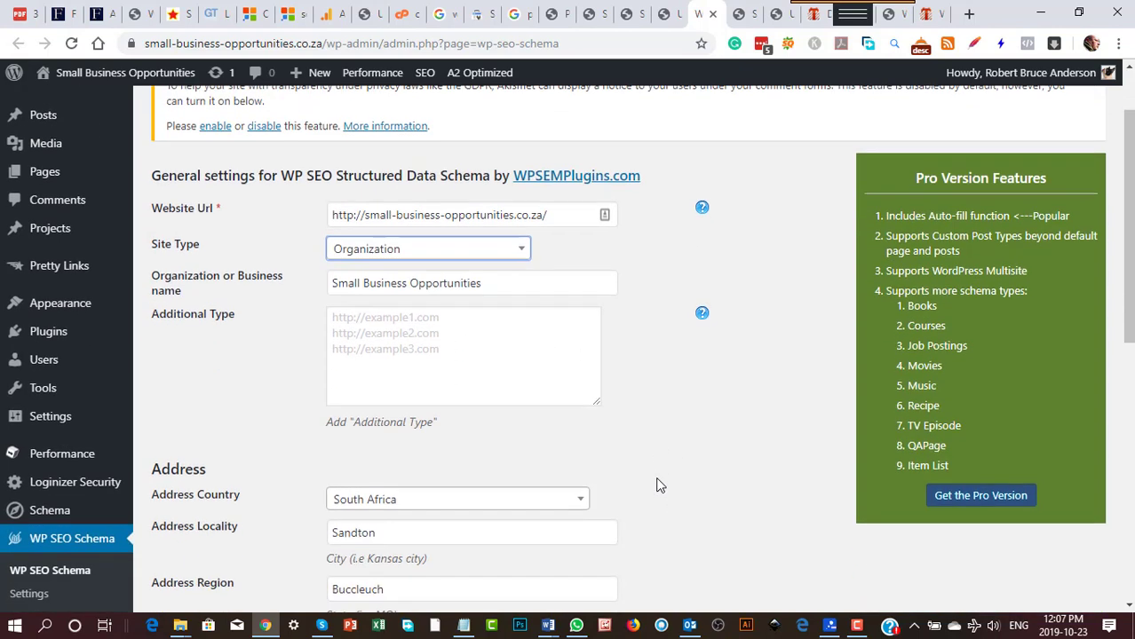
scroll(668, 491, "down", 2)
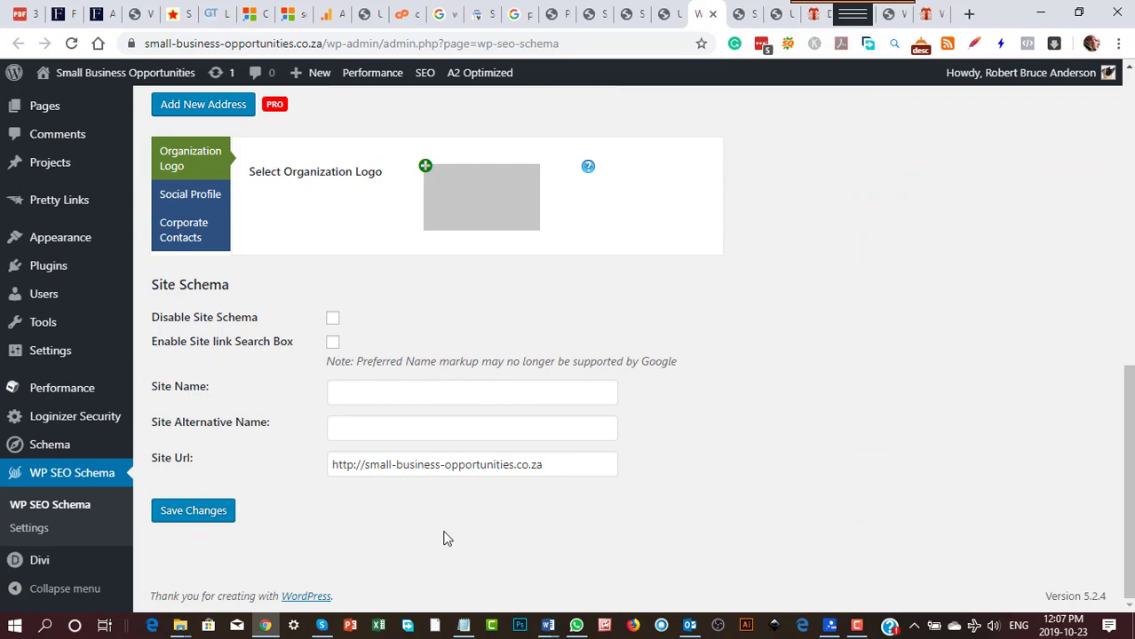
scroll(446, 537, "up", 9)
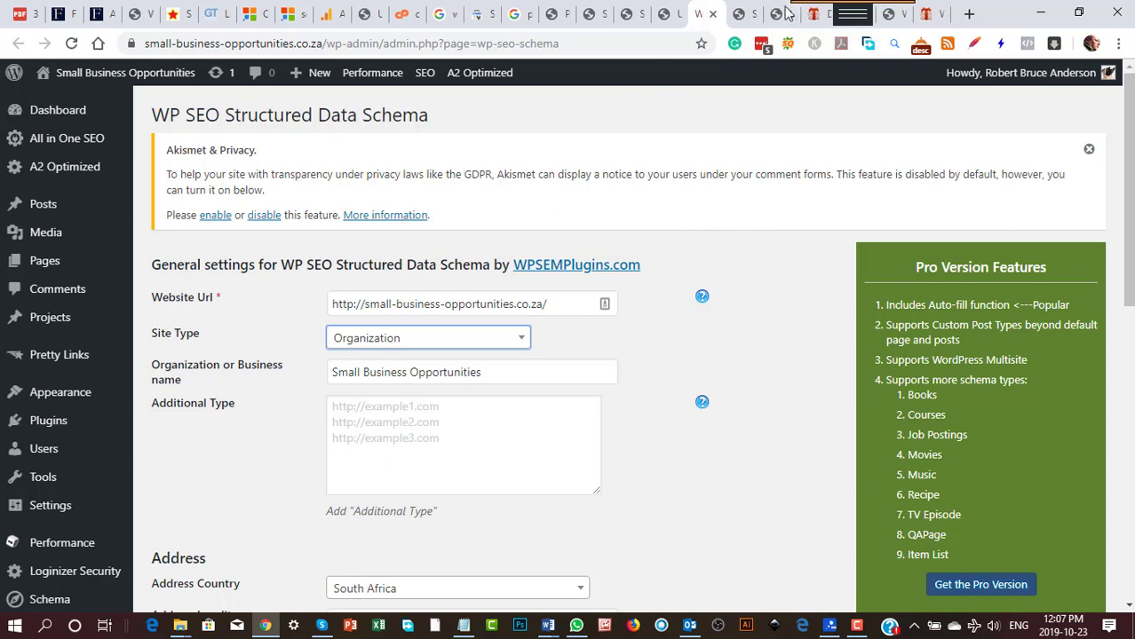
Step: Review the Knowledge Graph and Schemas settings of the separate Schema plugin
left_click(739, 15)
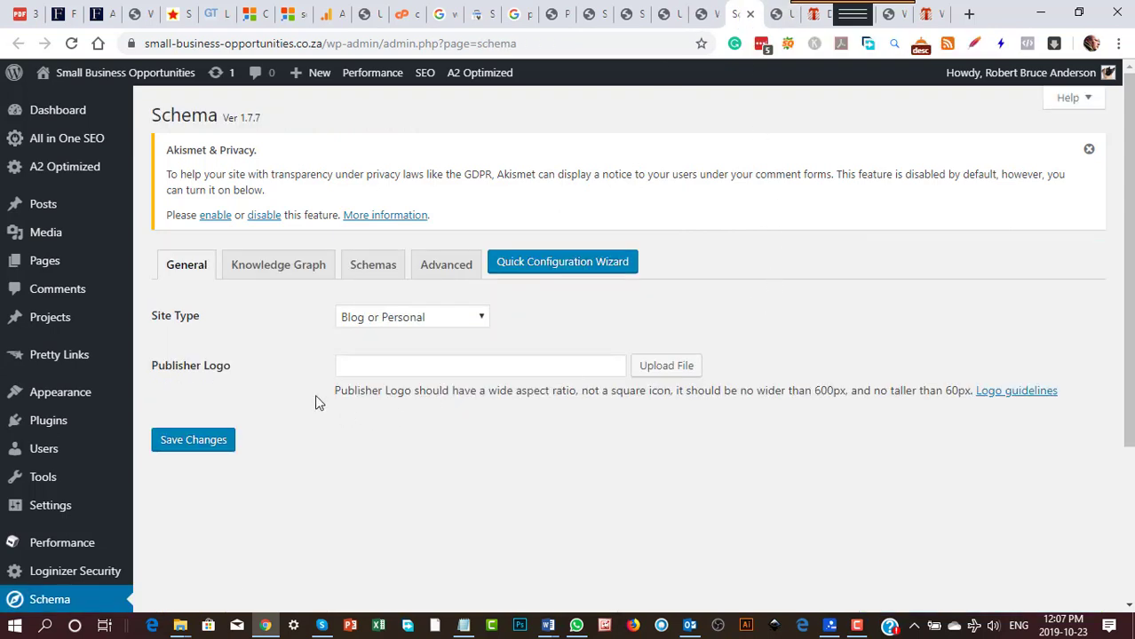
left_click(268, 272)
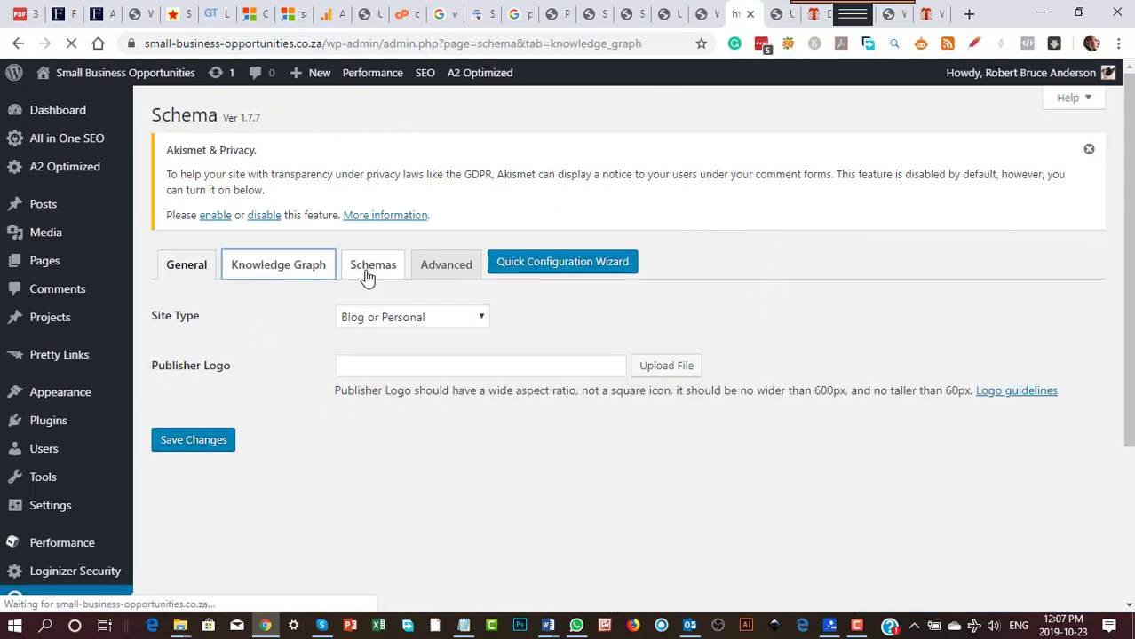
scroll(646, 419, "down", 3)
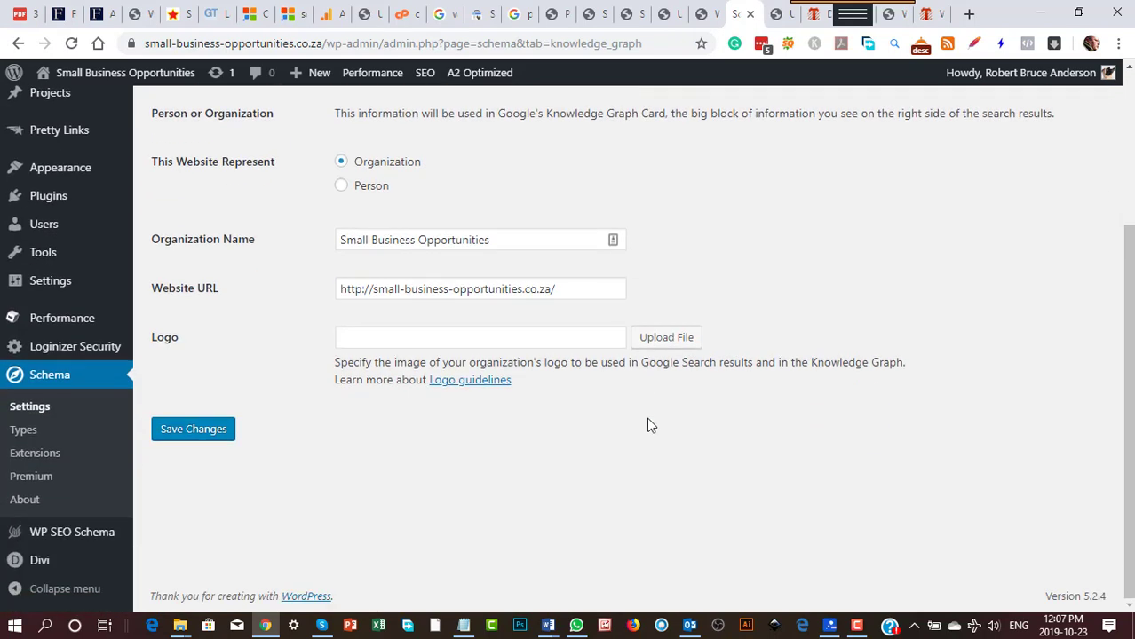
scroll(646, 425, "up", 3)
left_click(375, 266)
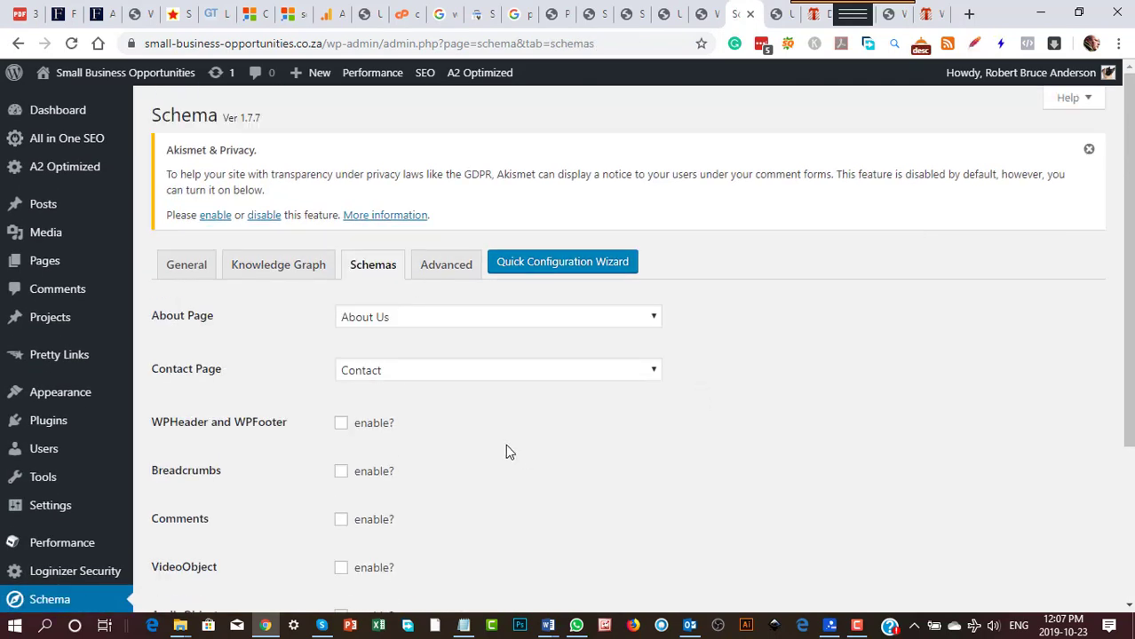
scroll(679, 471, "down", 3)
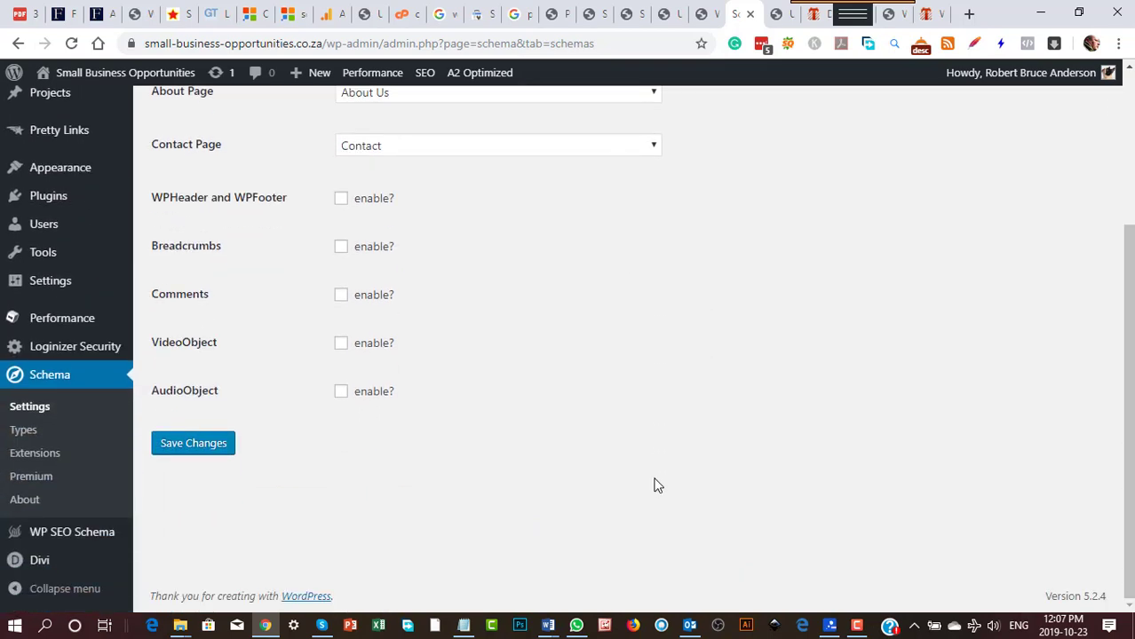
scroll(656, 484, "up", 3)
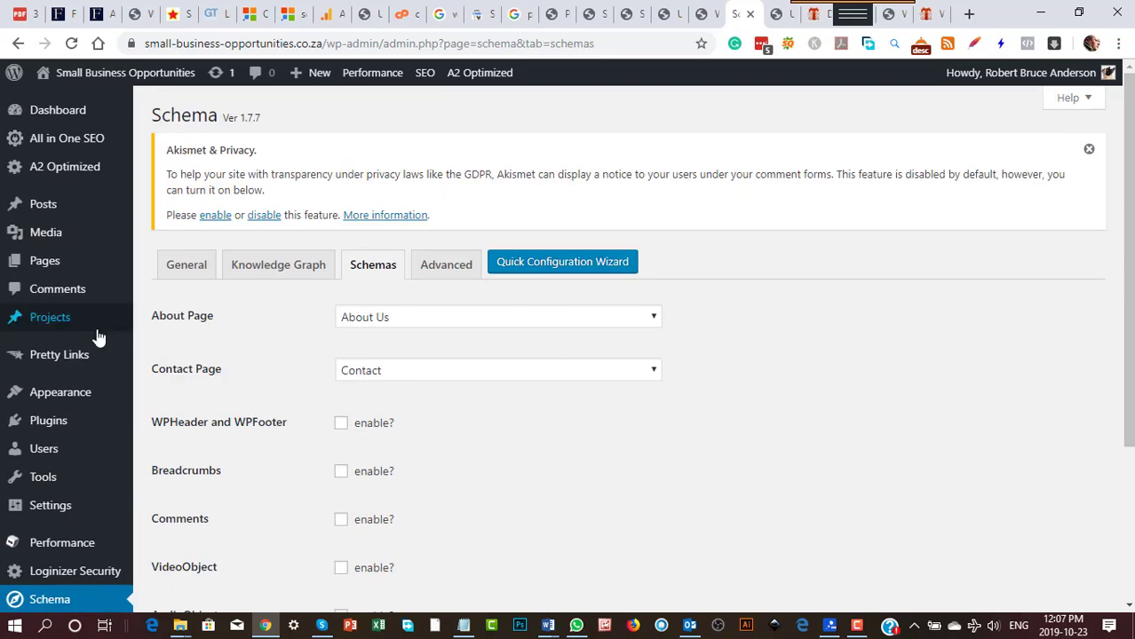
Step: Open the About Us page for editing from the list of all pages
mouse_move(42, 278)
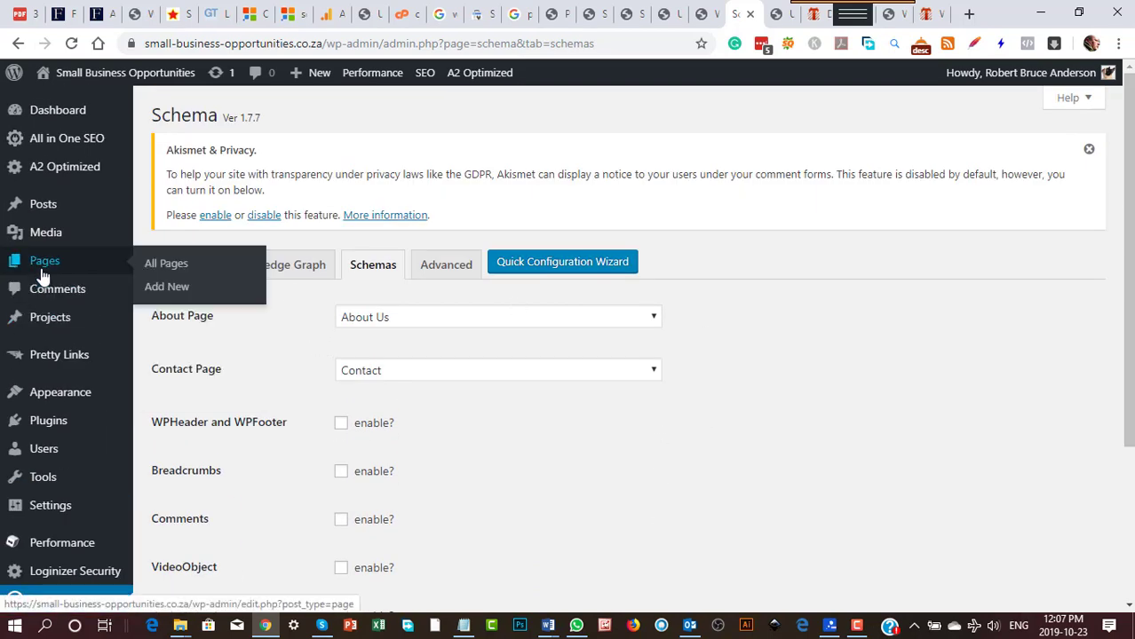
left_click(157, 265)
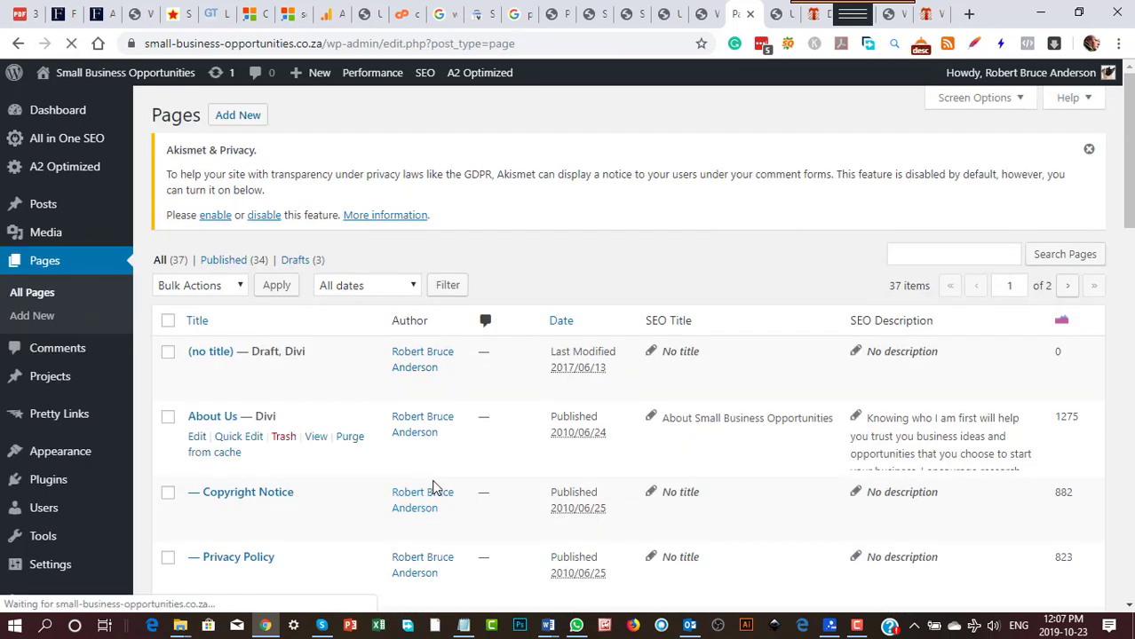
scroll(336, 439, "down", 3)
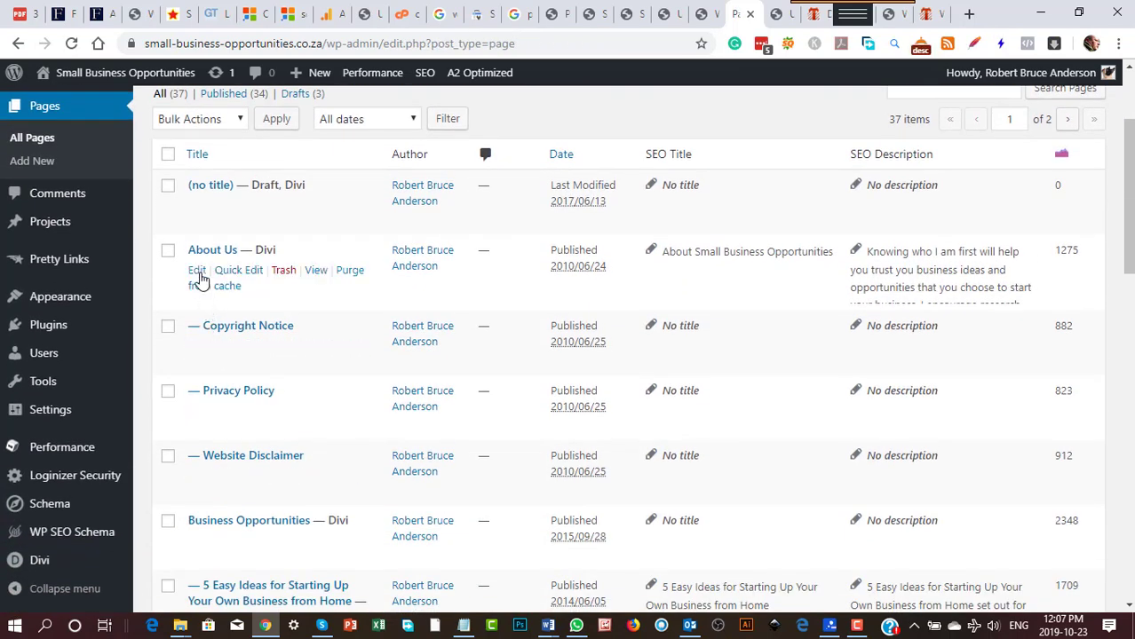
left_click(197, 272)
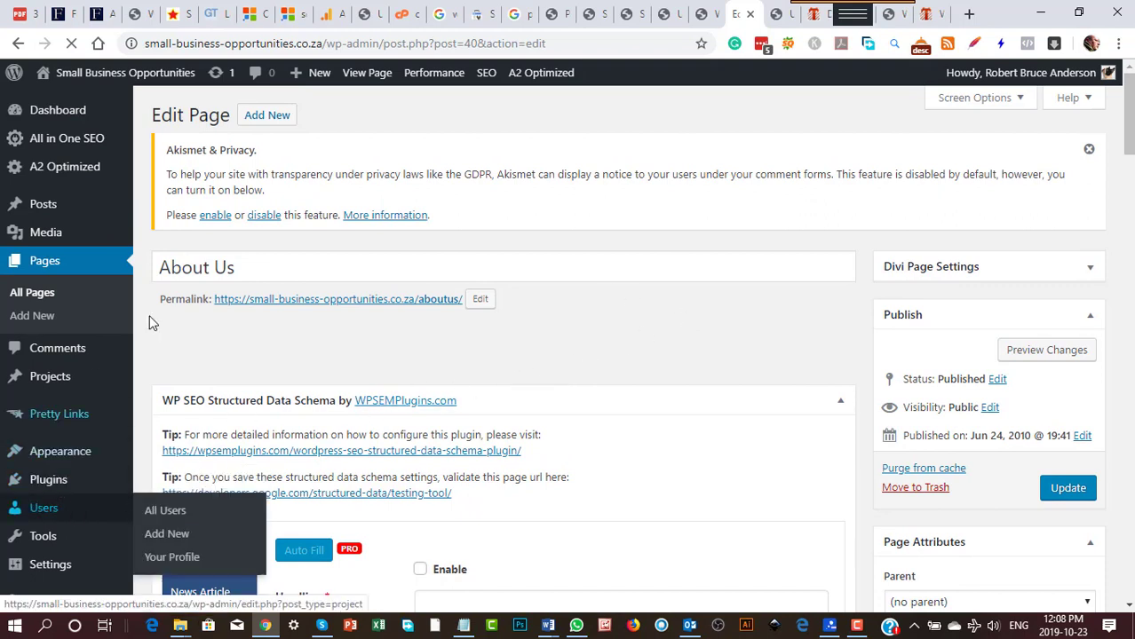
Step: Examine the Article fields of WP SEO Structured Data Schema on the About Us page, from Headline to Alternative headline
scroll(543, 383, "down", 1)
scroll(544, 384, "down", 2)
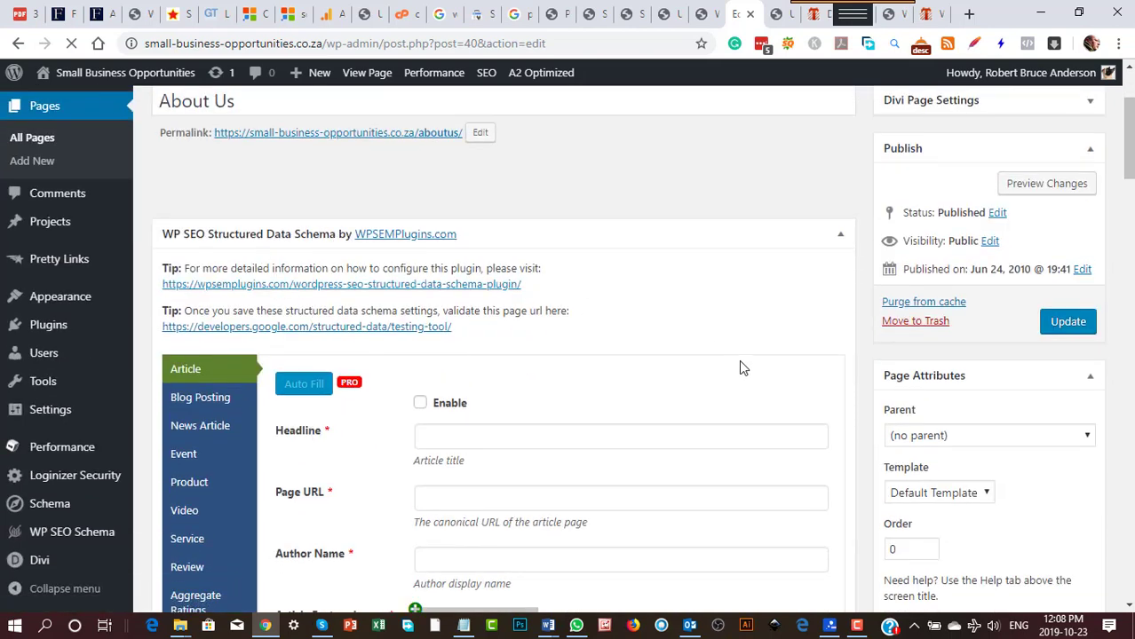
scroll(743, 372, "down", 2)
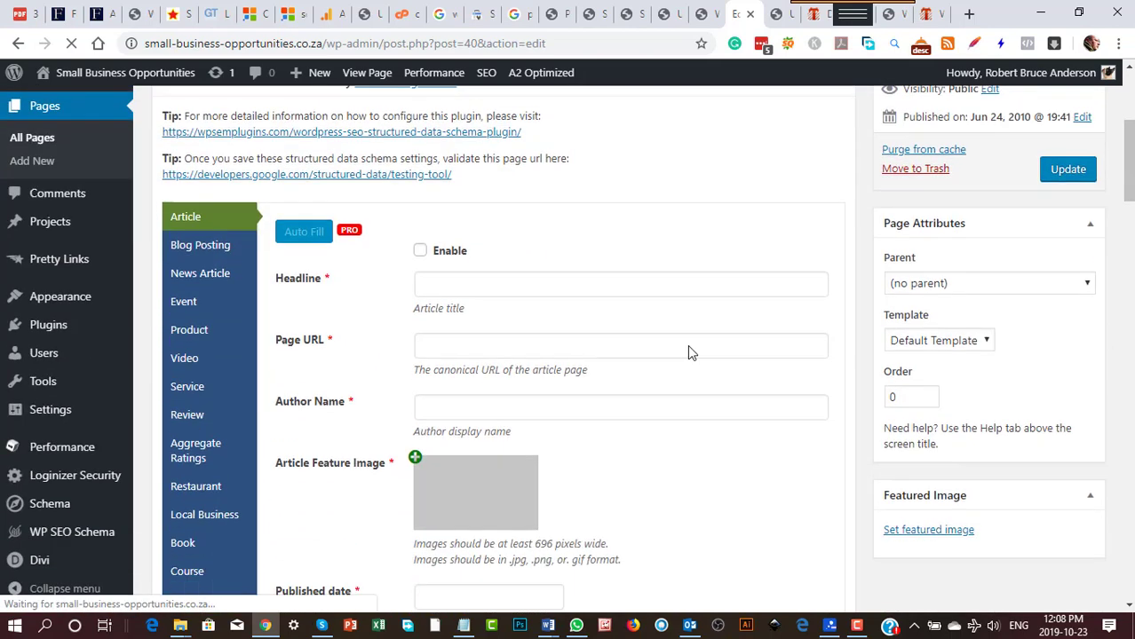
left_click(468, 265)
left_click(481, 341)
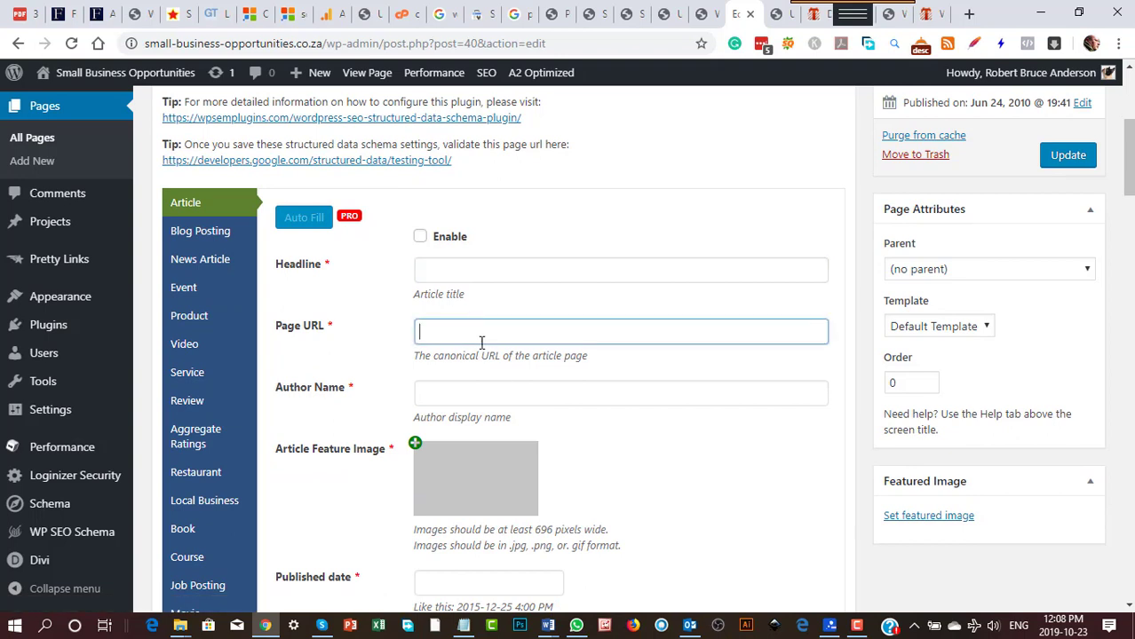
left_click(470, 391)
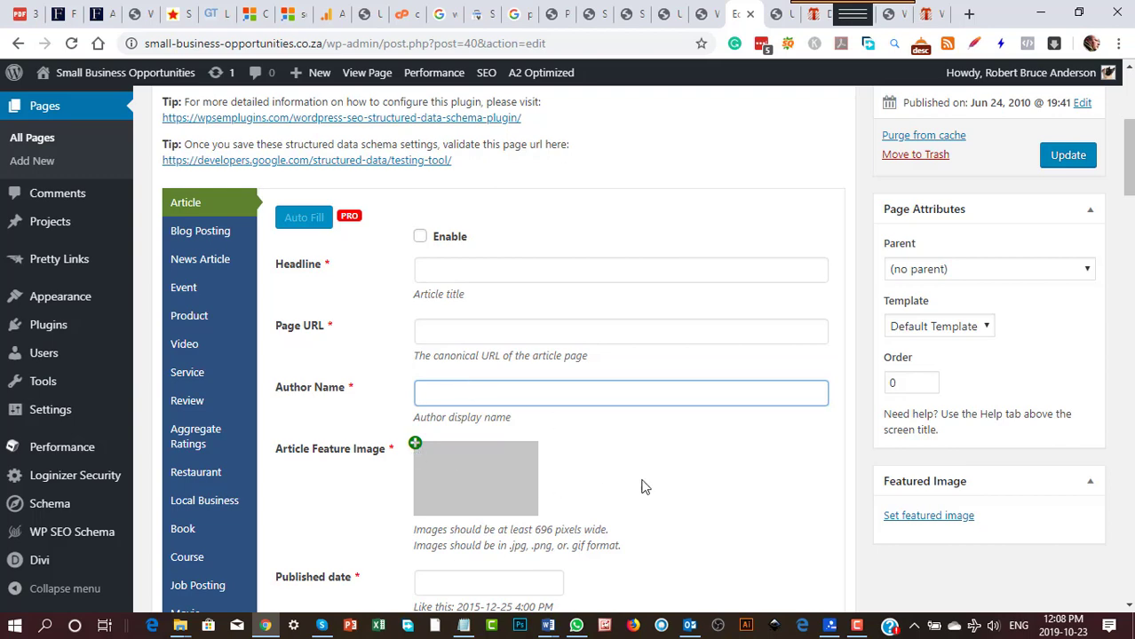
scroll(643, 484, "down", 4)
scroll(648, 487, "down", 1)
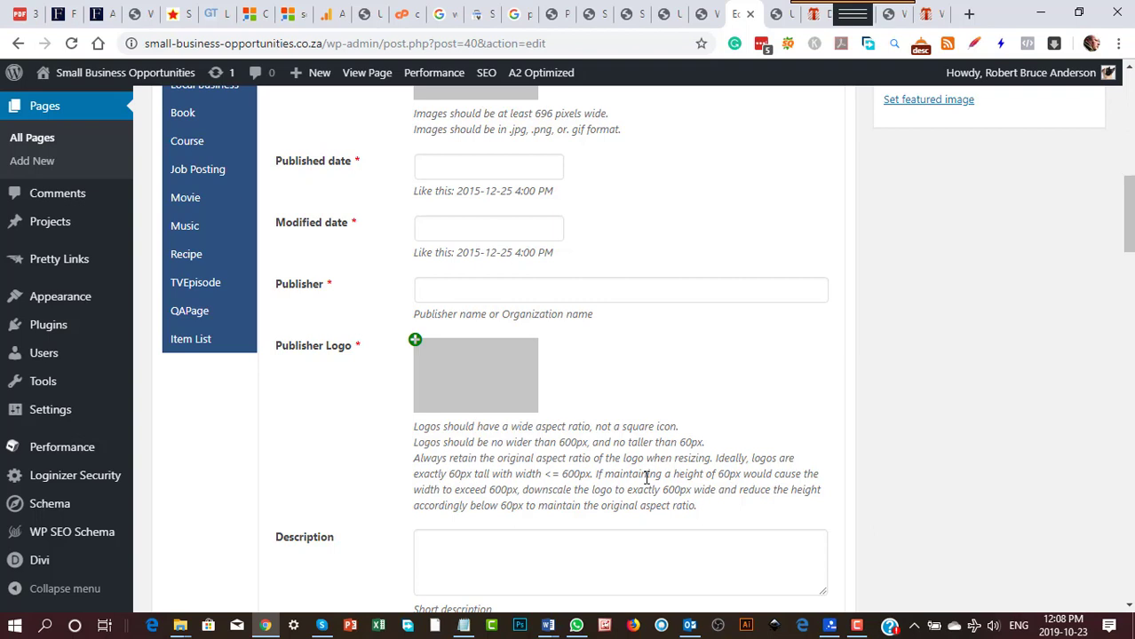
scroll(646, 477, "down", 3)
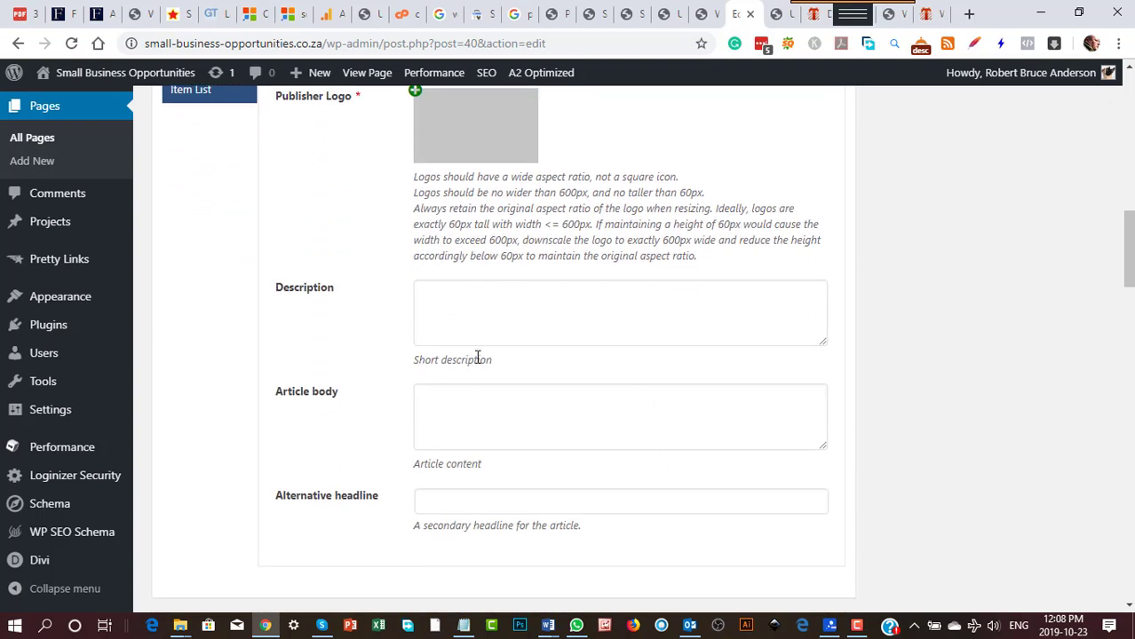
left_click(453, 401)
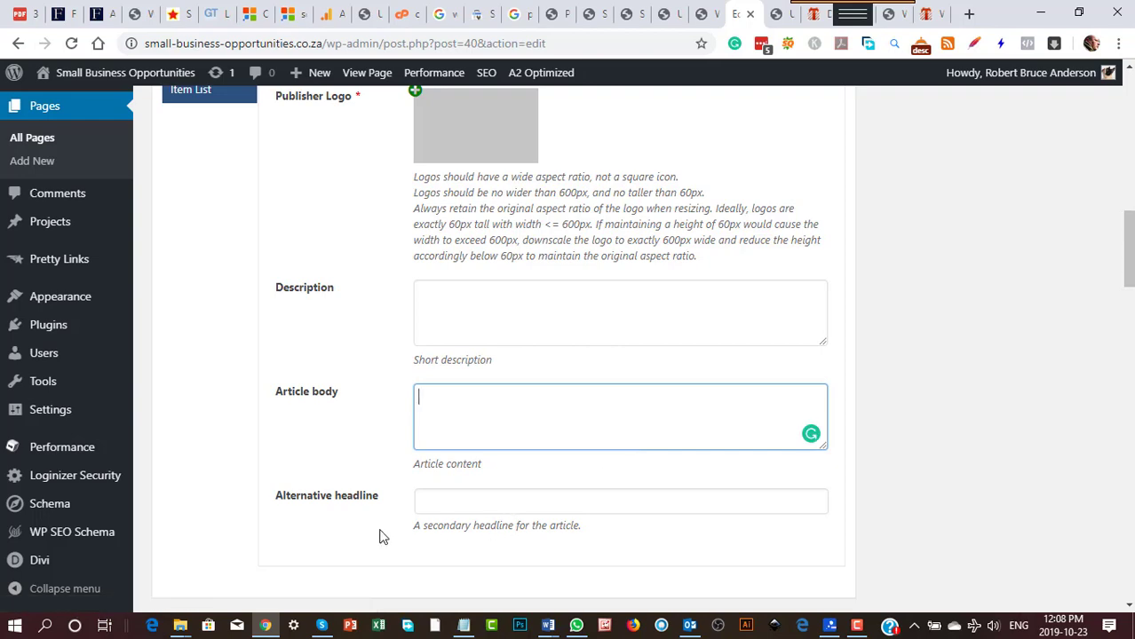
Step: Review the All in One SEO Pack snippet preview, title, description and indexing options for the About Us page
scroll(379, 537, "down", 6)
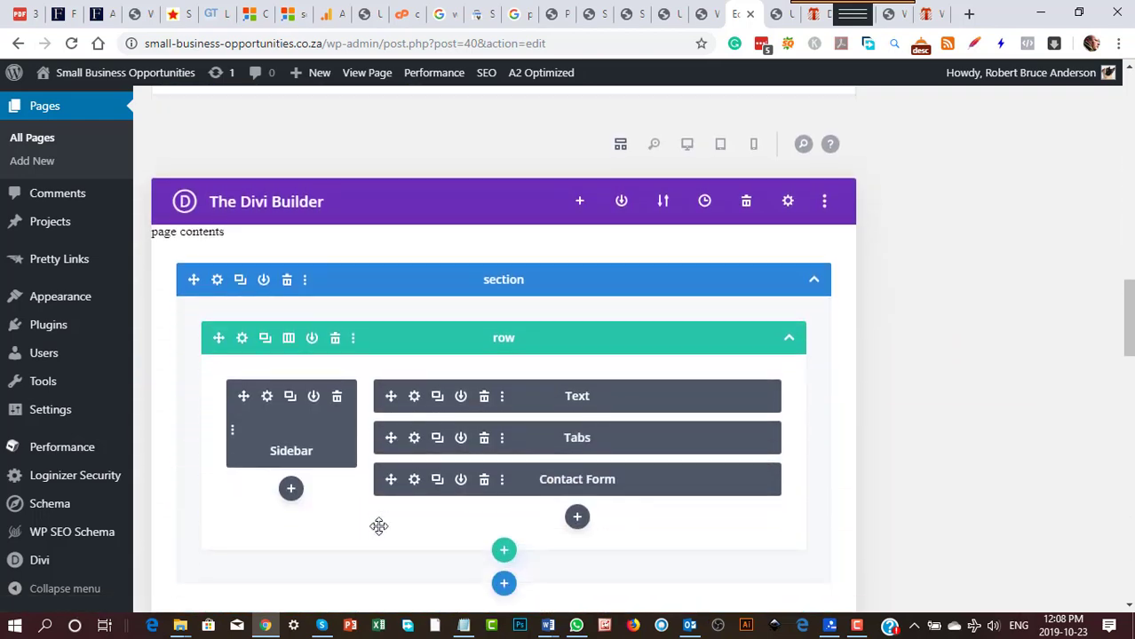
scroll(379, 526, "down", 6)
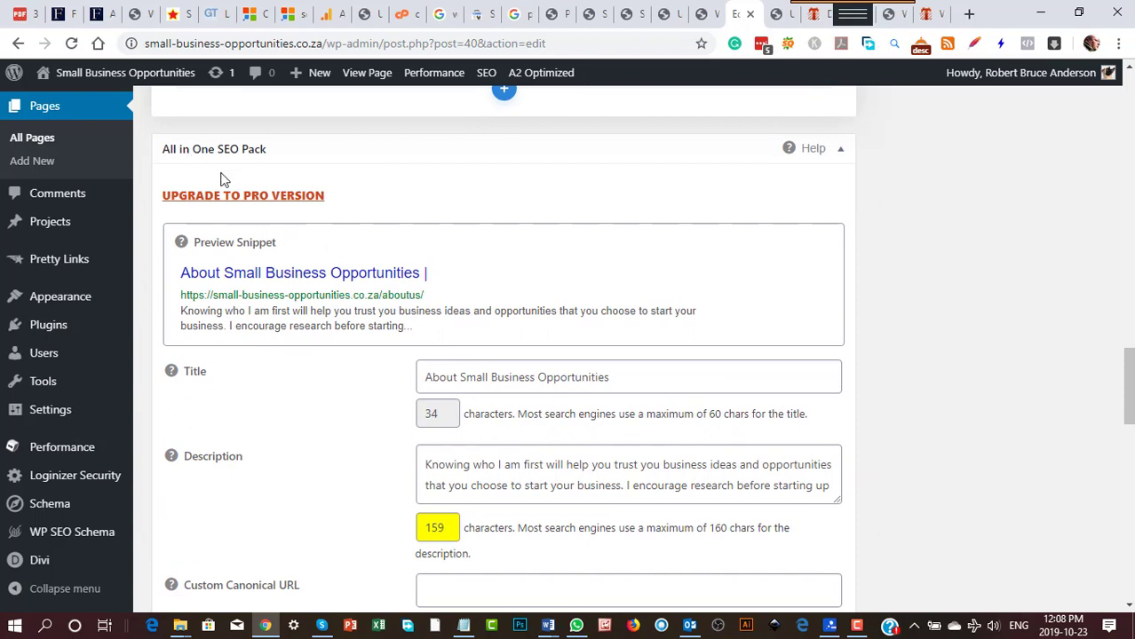
scroll(296, 480, "down", 1)
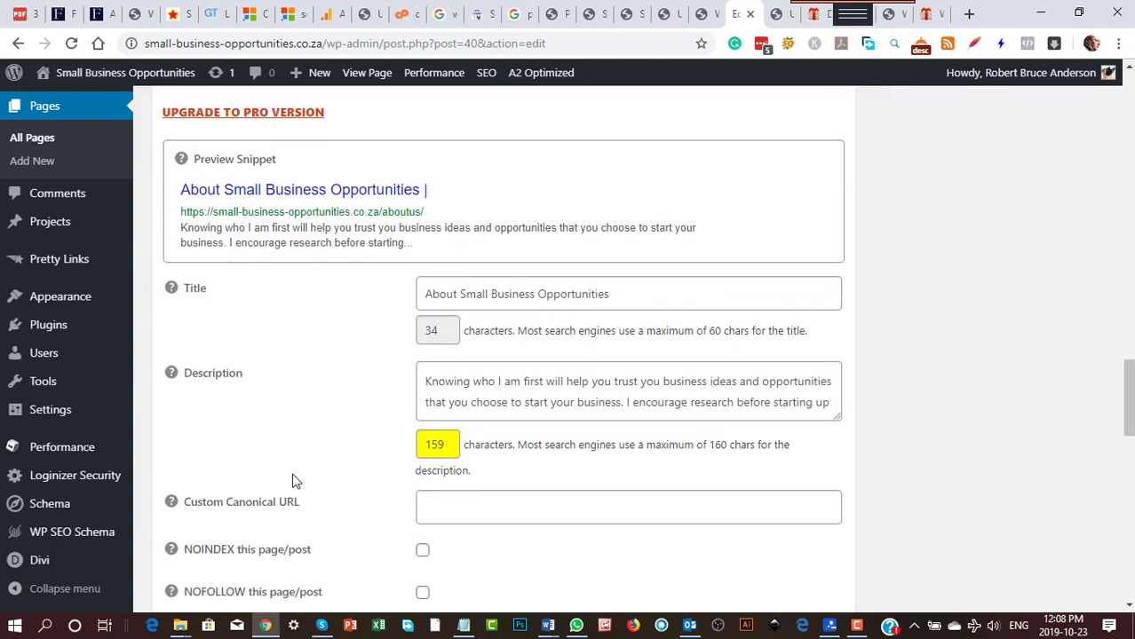
scroll(405, 439, "down", 2)
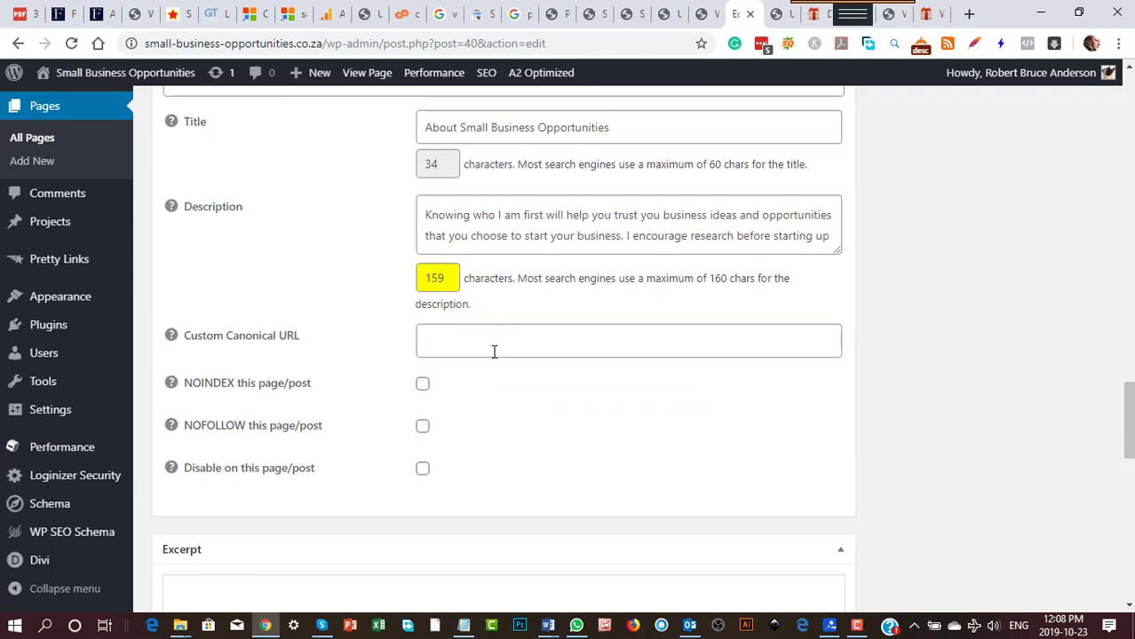
Step: Review the custom fields, Schema Exclude option and sameAs URLs settings of the About Us page
scroll(535, 441, "down", 12)
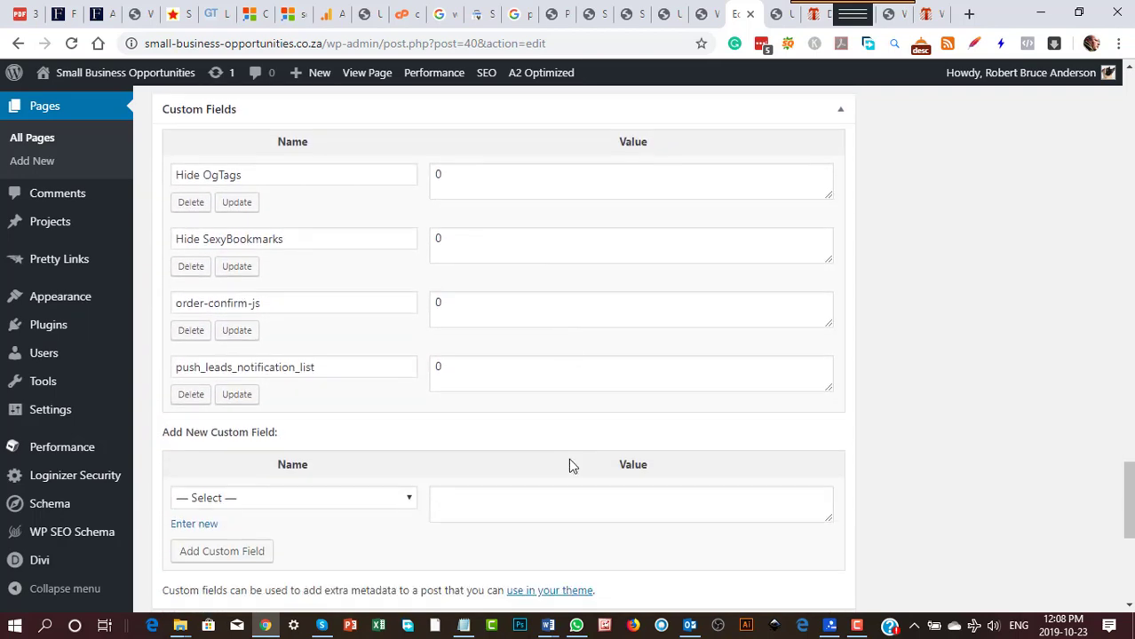
scroll(572, 465, "down", 2)
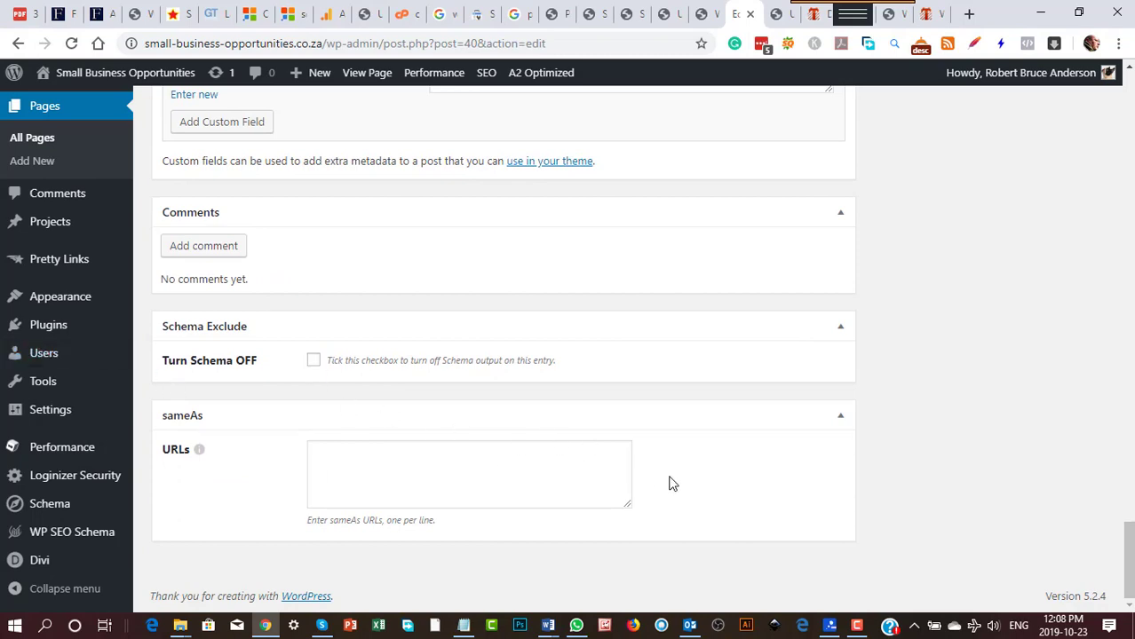
scroll(661, 466, "up", 15)
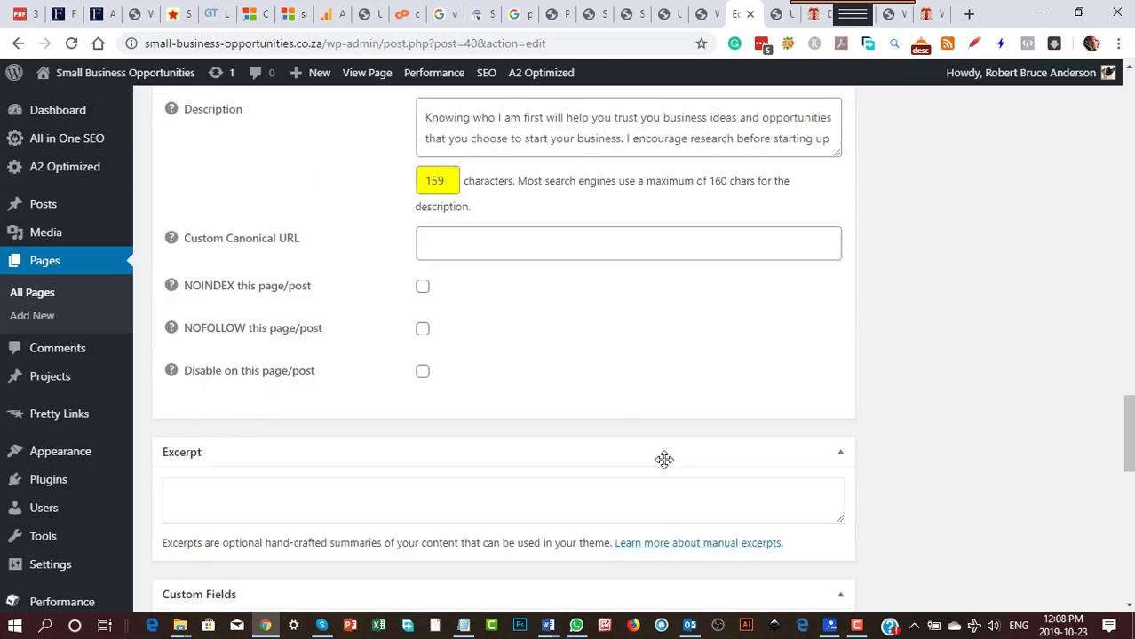
Step: Go back through the open plugin settings pages to the SEO Guides blog archive and look over its first post
left_click(702, 17)
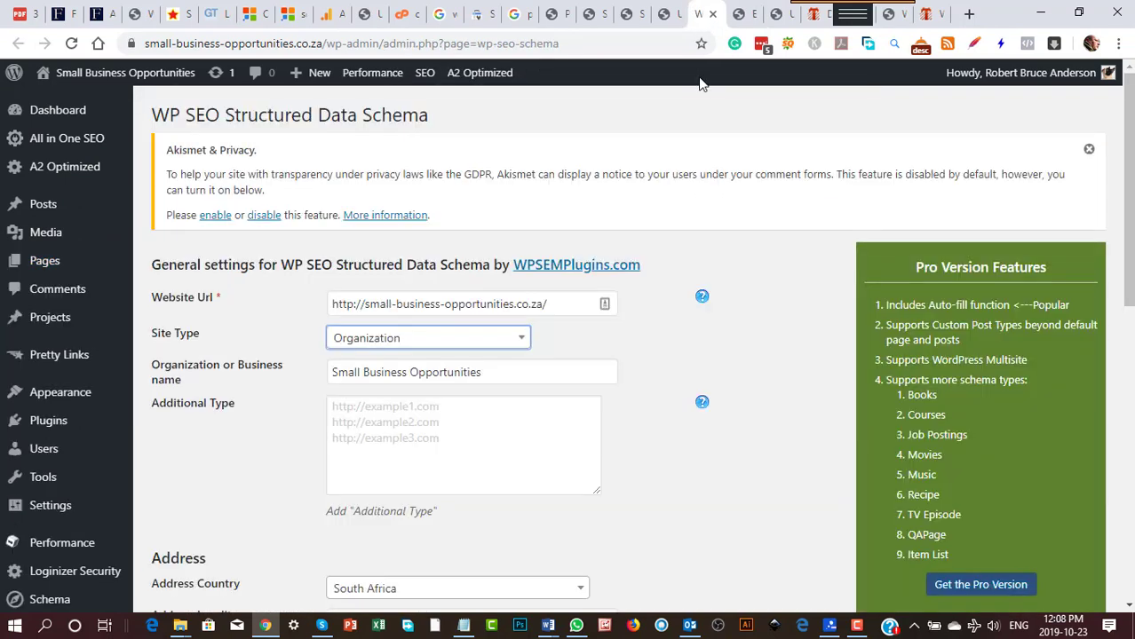
left_click(659, 18)
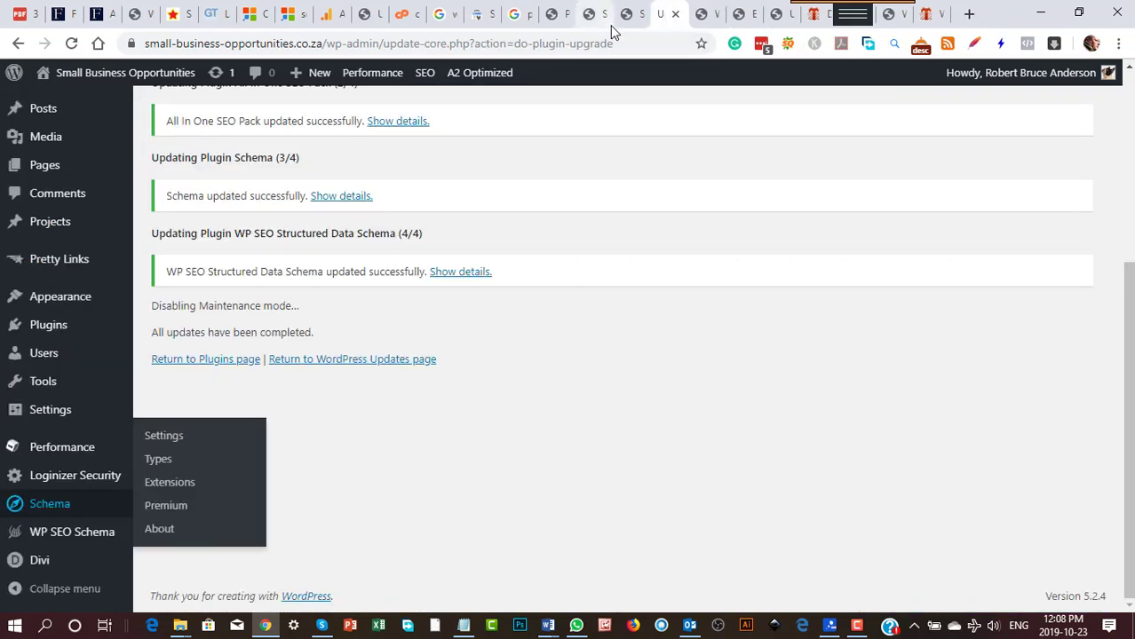
left_click(631, 19)
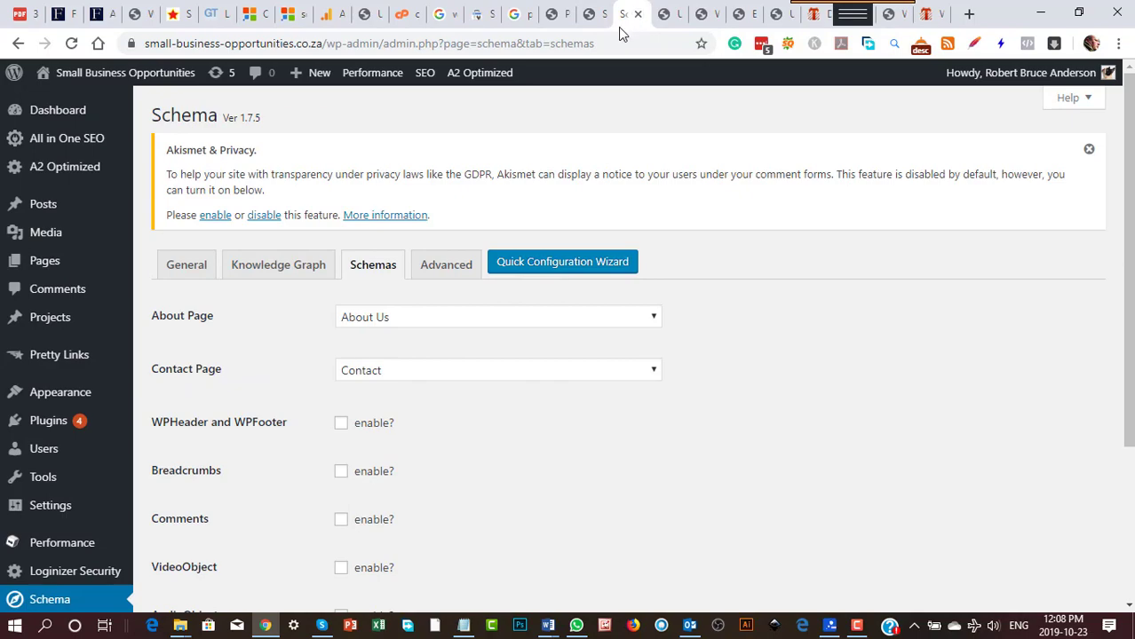
left_click(593, 24)
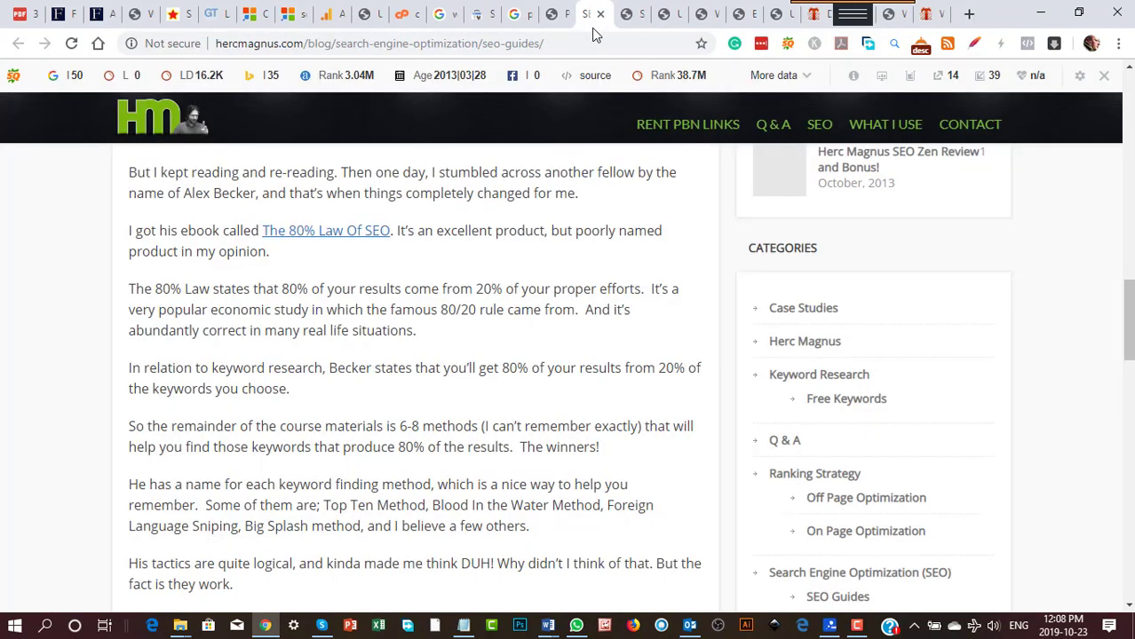
scroll(495, 418, "up", 15)
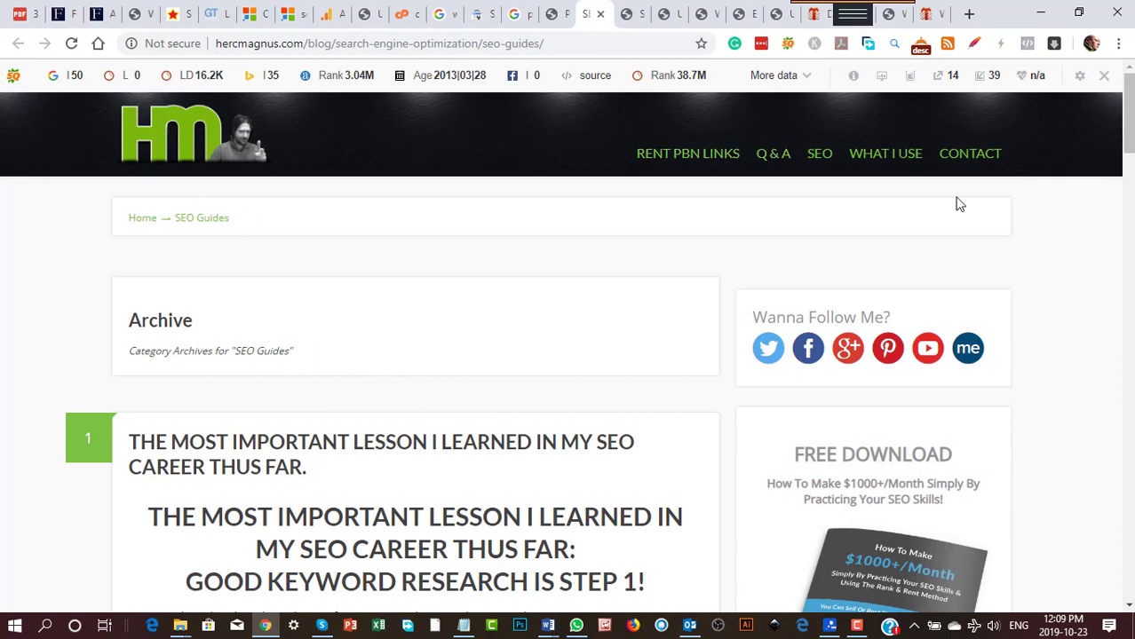
scroll(868, 504, "down", 4)
scroll(869, 506, "down", 2)
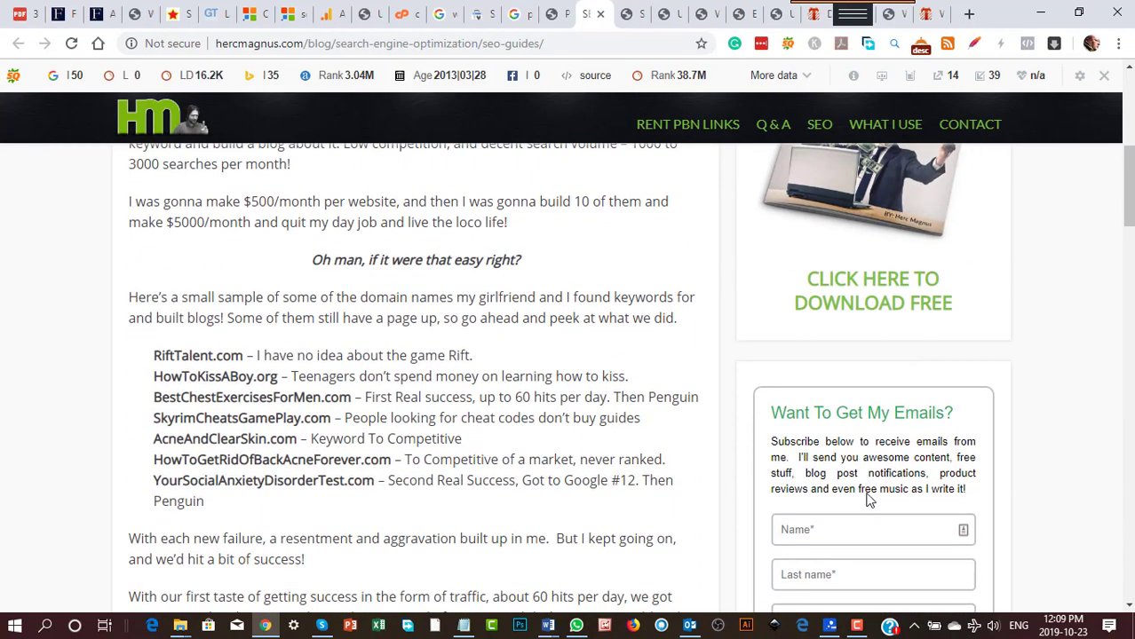
scroll(868, 502, "up", 6)
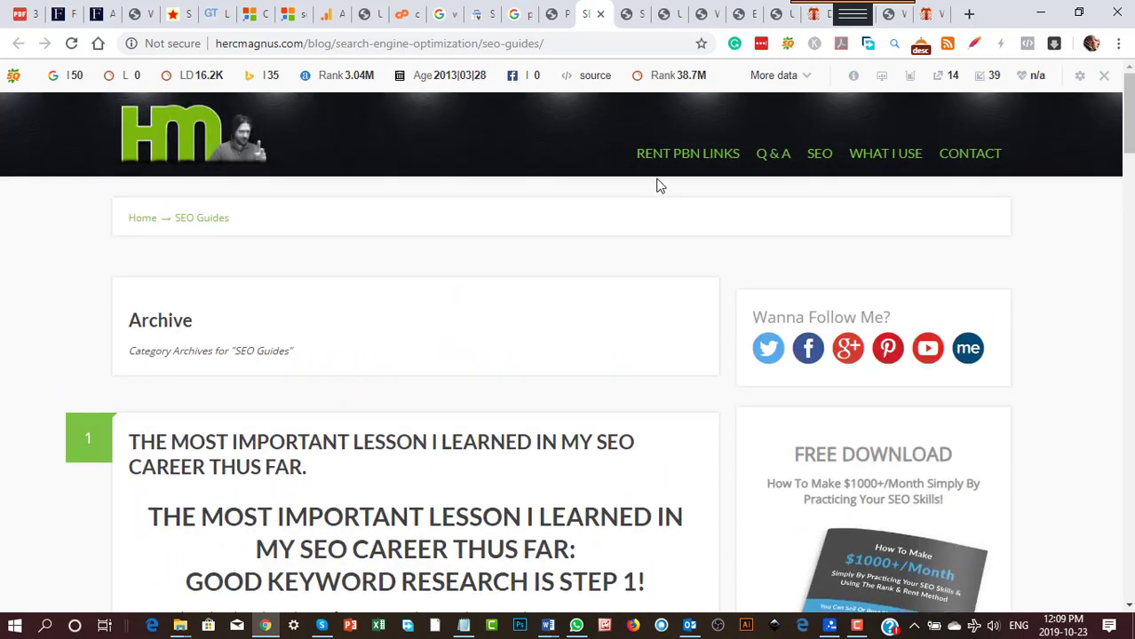
Step: Look through the Project Supremacy review article down to its "Get Project Supremacy" section
left_click(554, 16)
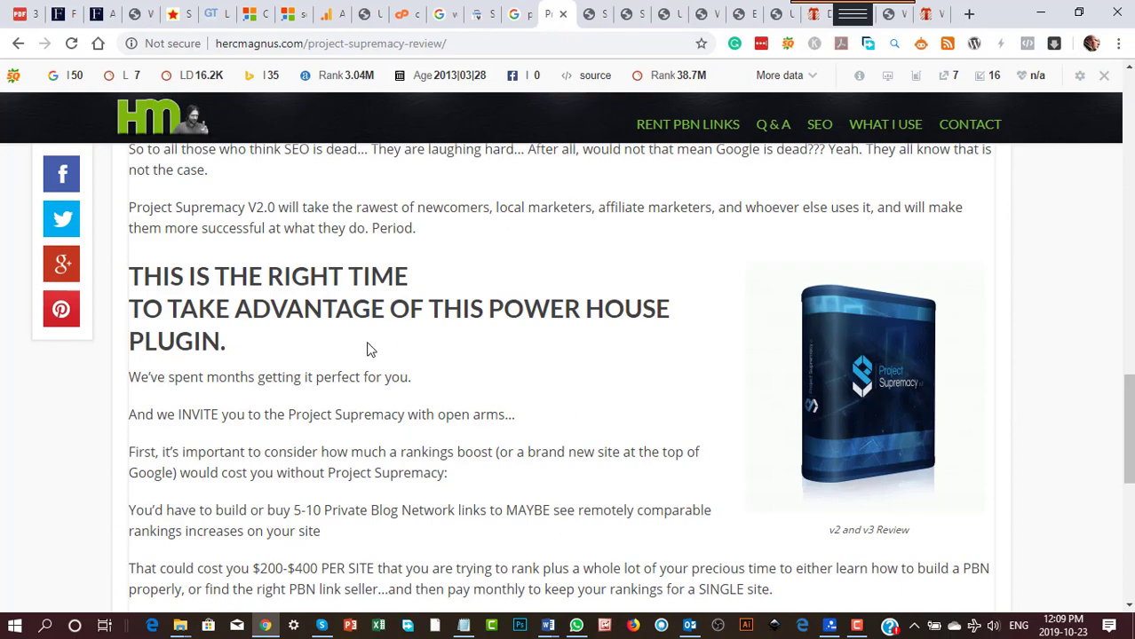
scroll(326, 479, "down", 10)
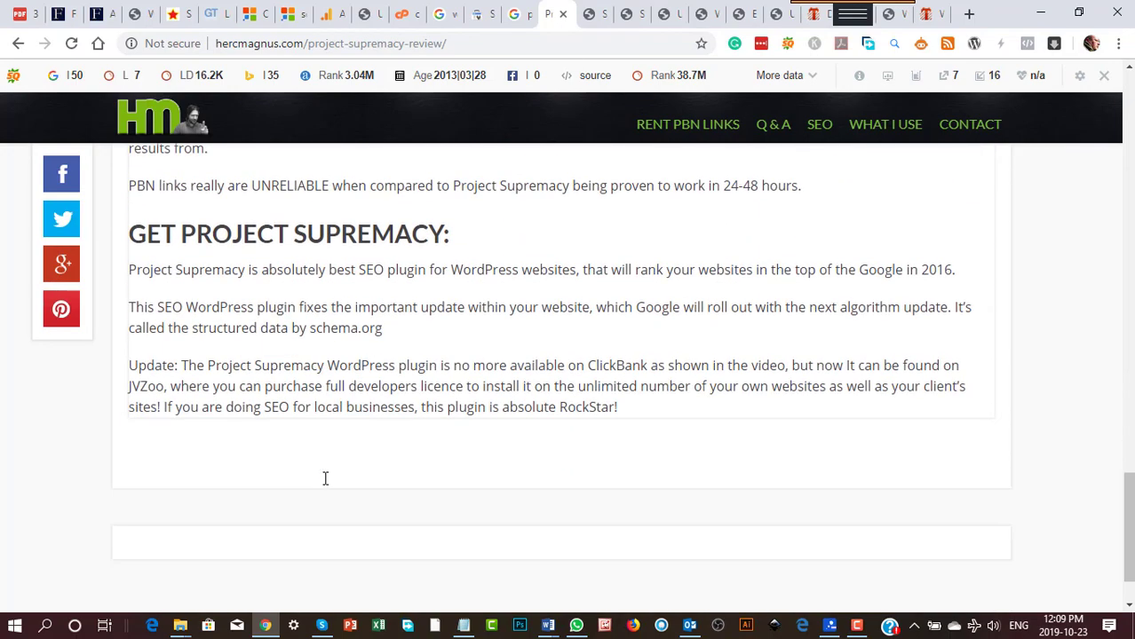
scroll(328, 480, "up", 10)
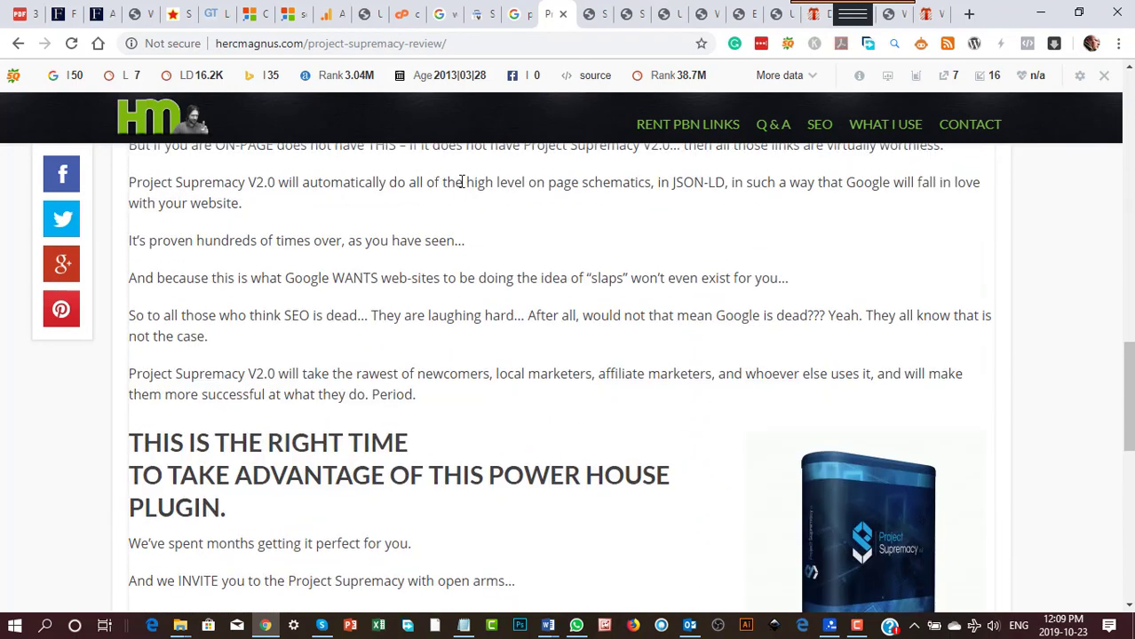
Step: Return to the Google results for "project supremacy" and look over the upper listings
left_click(514, 27)
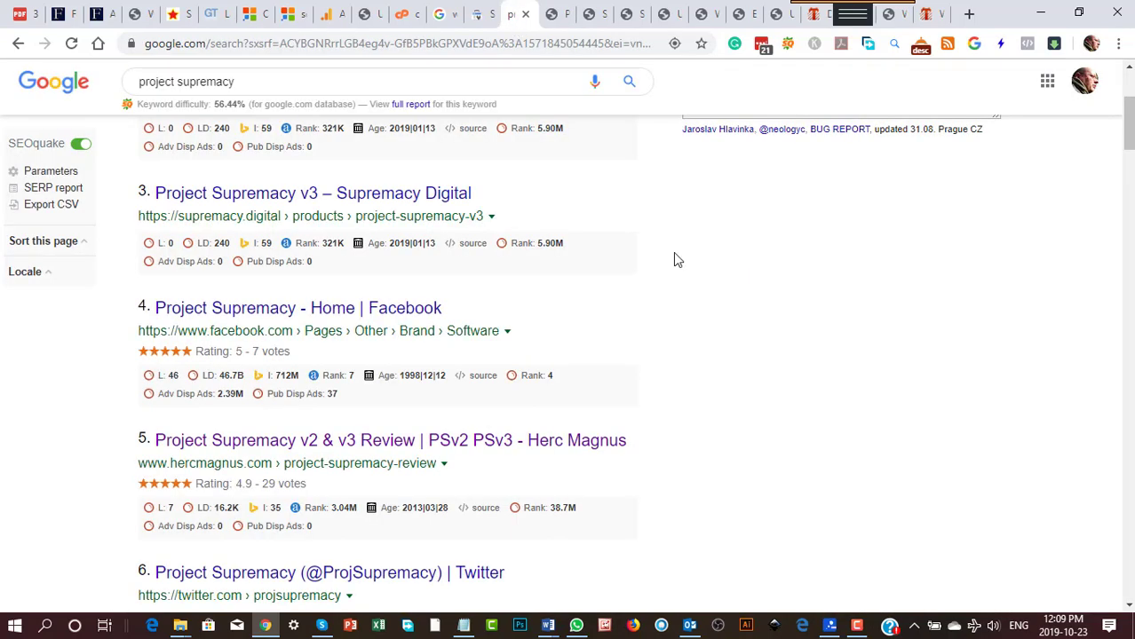
scroll(675, 259, "up", 3)
scroll(647, 396, "down", 5)
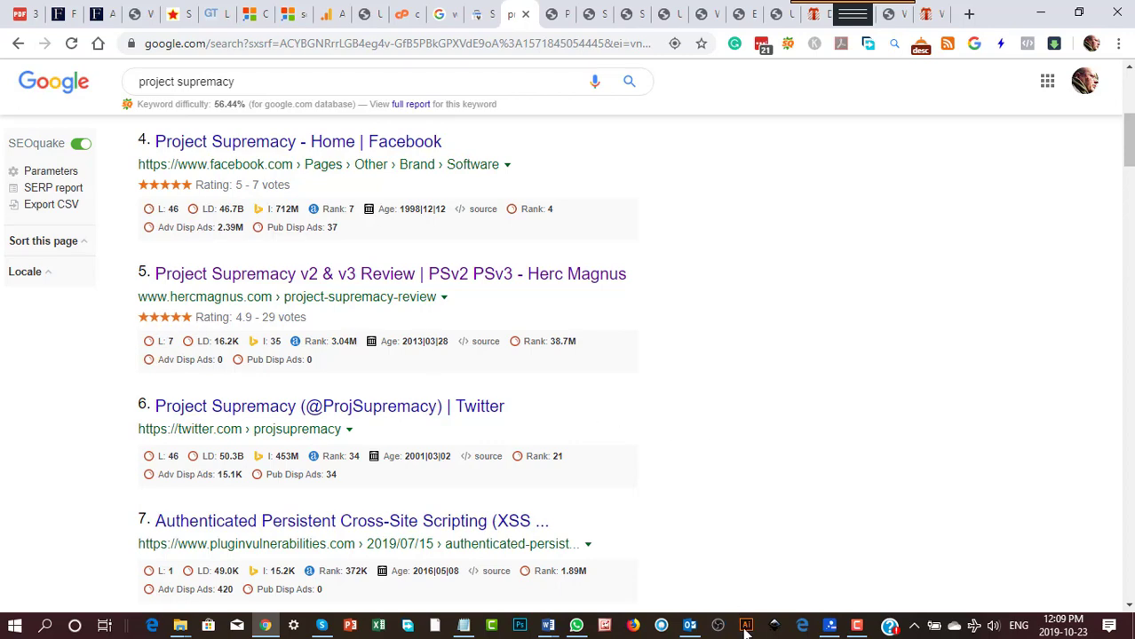
Step: Check the Rich snippets branch of the Authority Site map in MindGenius, and return to the first Google results
left_click(831, 627)
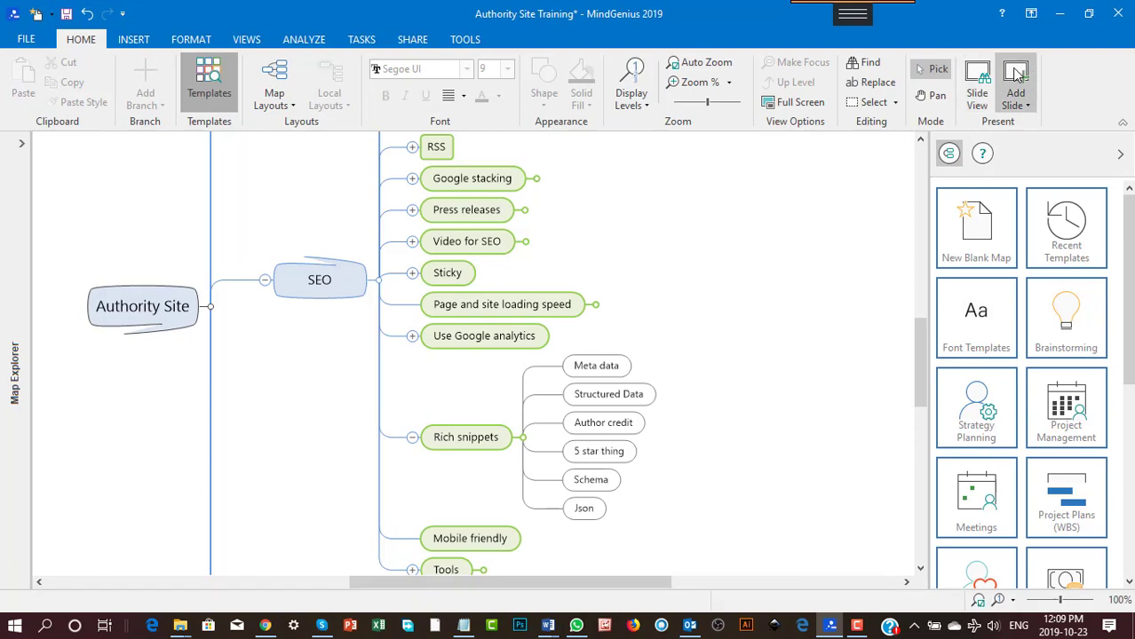
left_click(1060, 13)
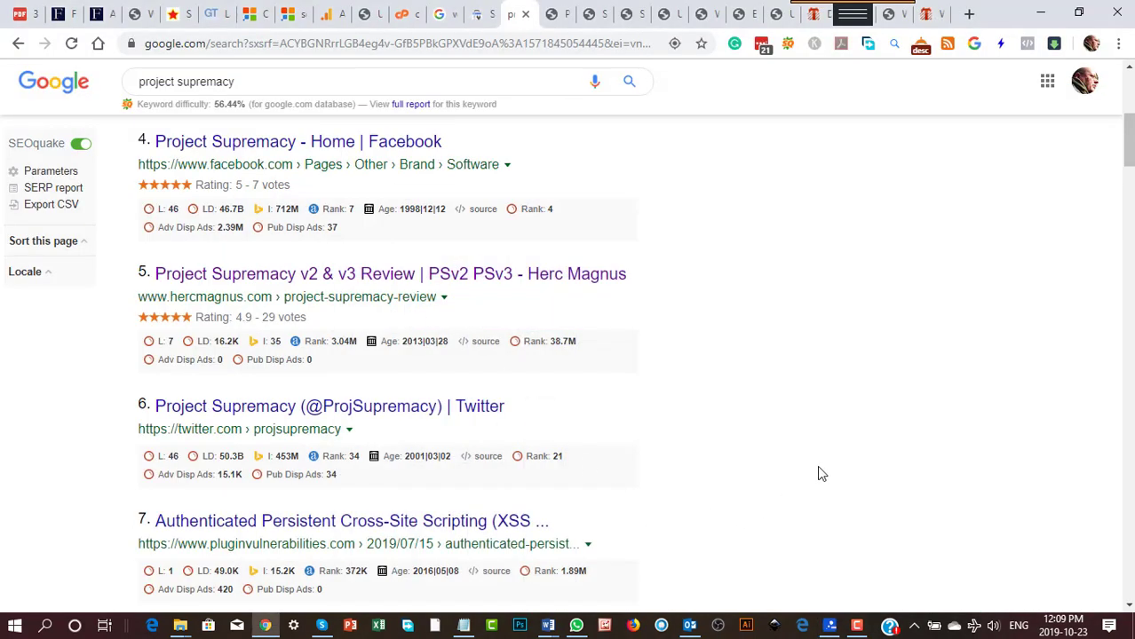
scroll(817, 467, "up", 5)
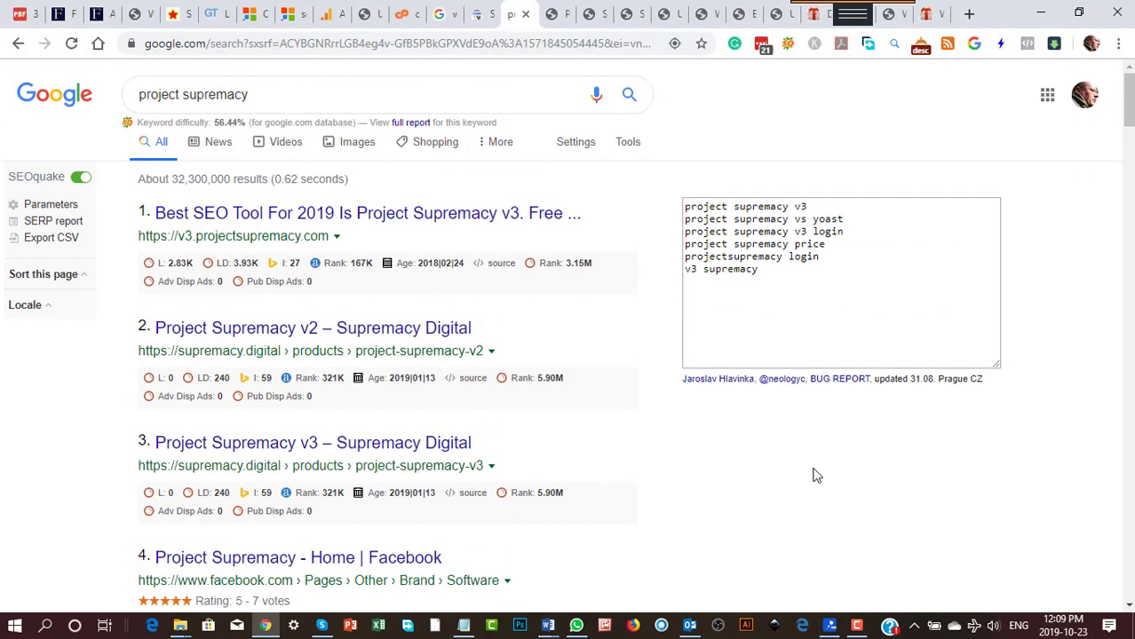
Step: Examine the star ratings and video entries shown as rich snippets in the "project supremacy" search results
scroll(812, 471, "down", 1)
scroll(806, 470, "up", 1)
scroll(592, 437, "down", 2)
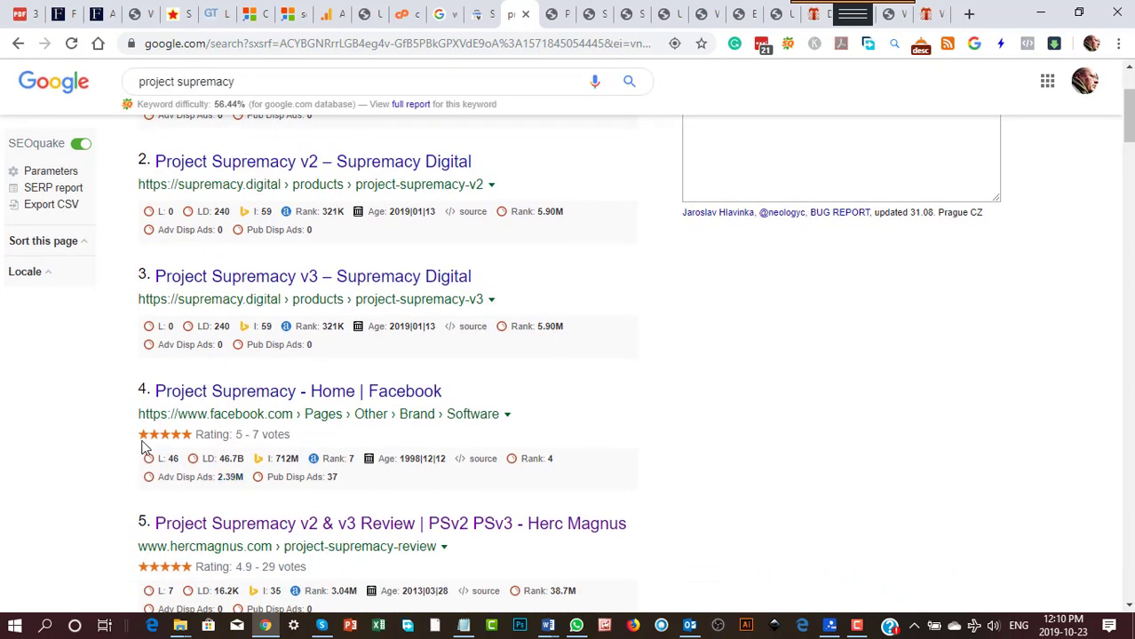
scroll(592, 417, "down", 3)
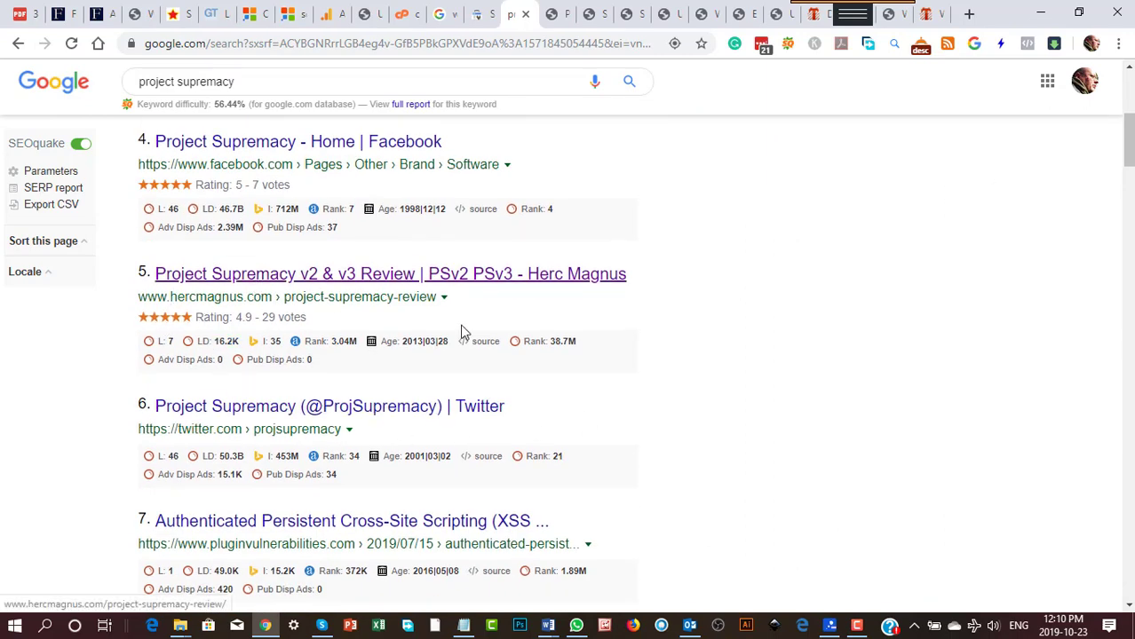
scroll(851, 354, "down", 1)
scroll(850, 353, "down", 3)
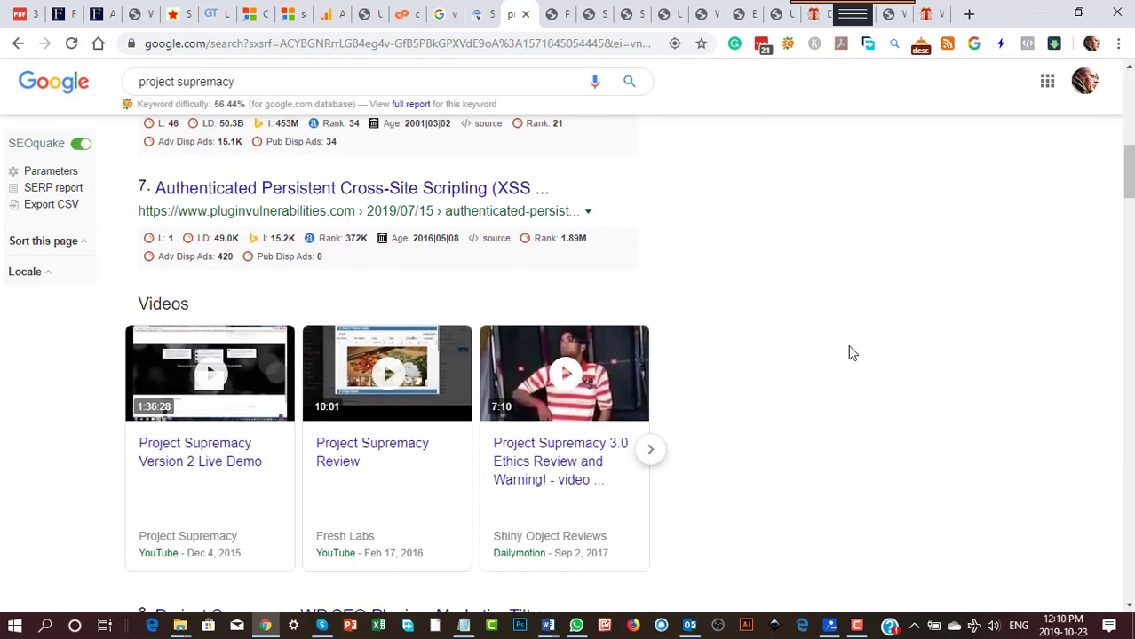
scroll(843, 355, "down", 2)
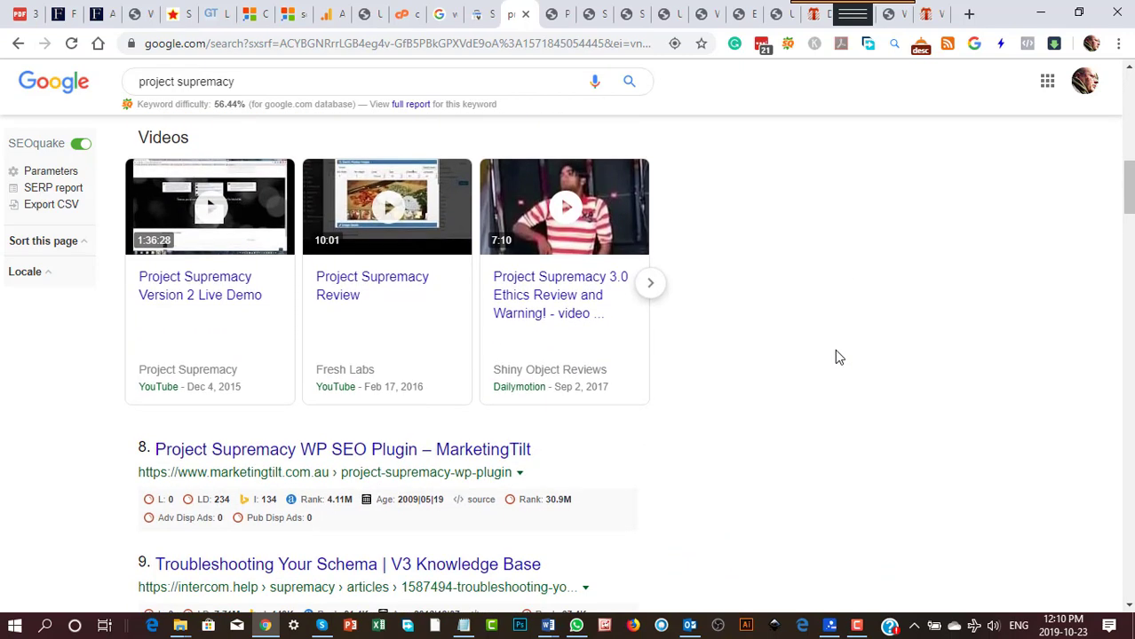
scroll(835, 356, "up", 9)
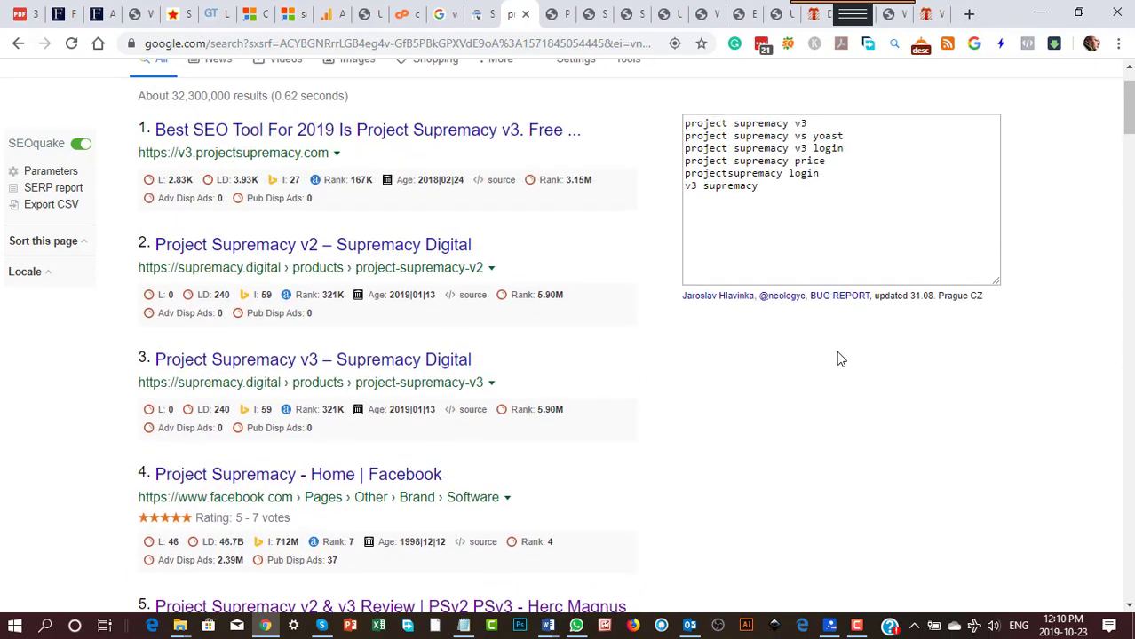